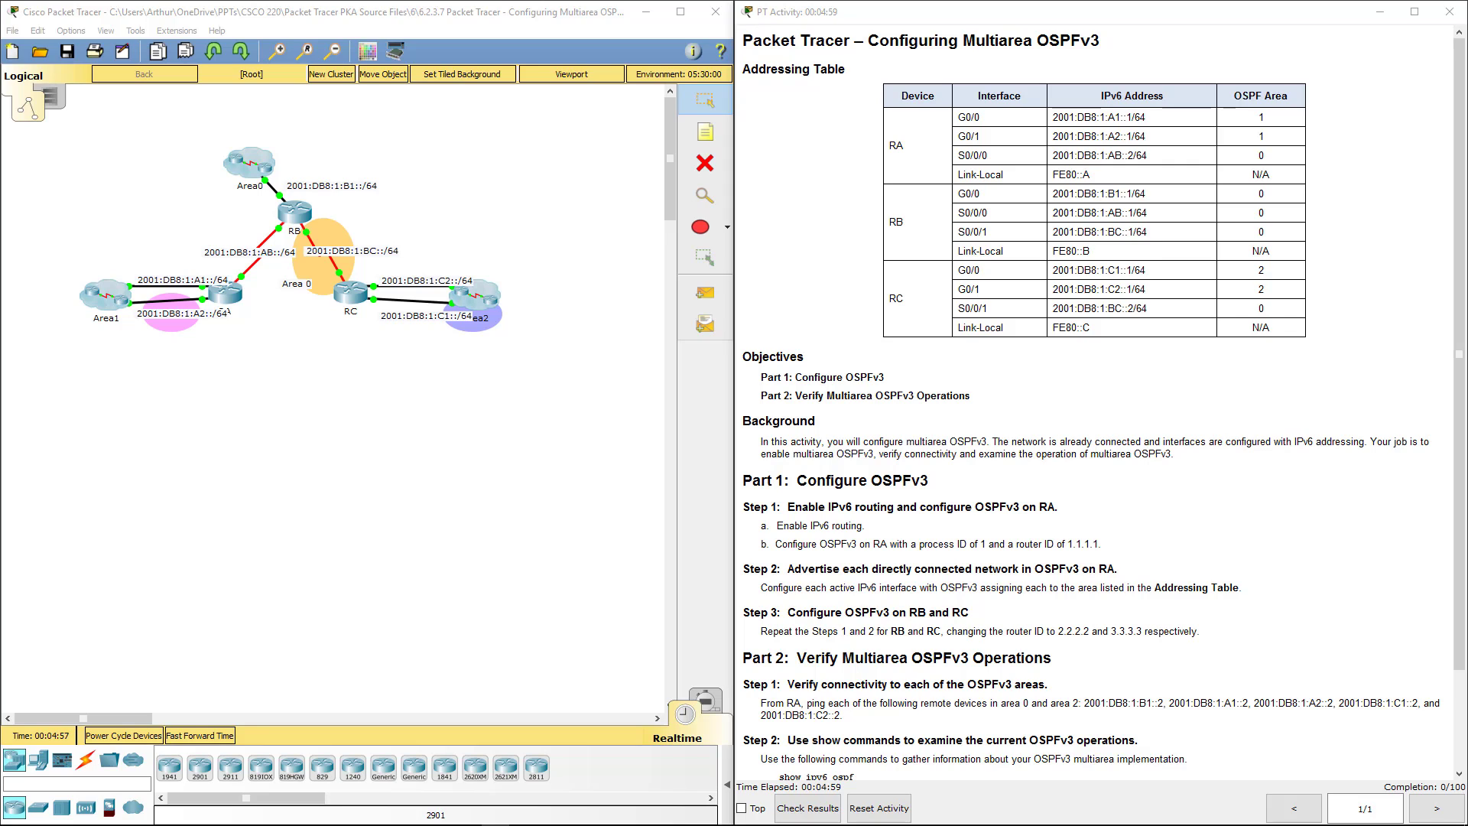
- Open RA's CLI and enter global configuration mode with en and conf t
left_click(1025, 488)
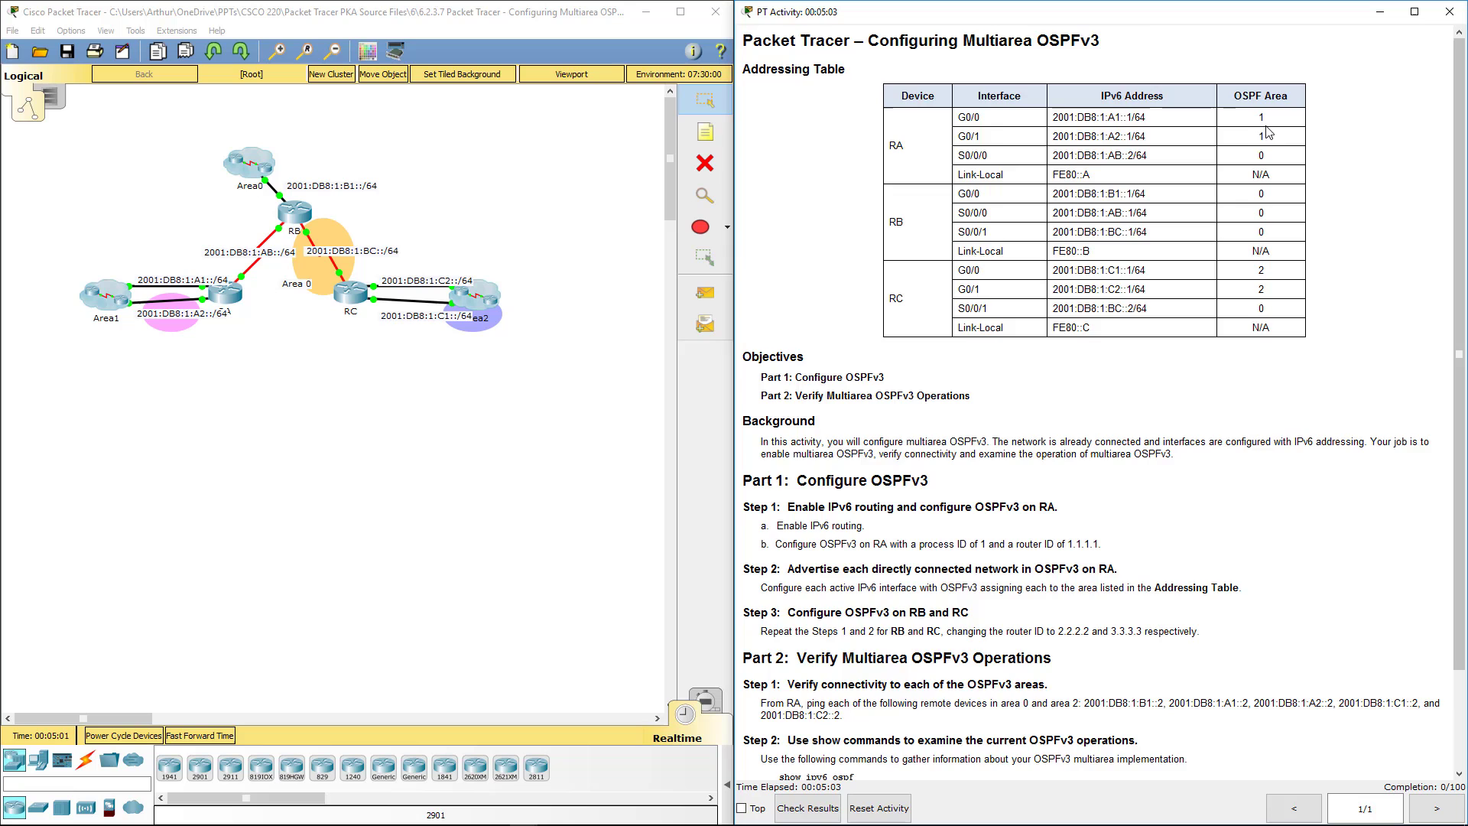
scroll(1267, 129, "down", 3)
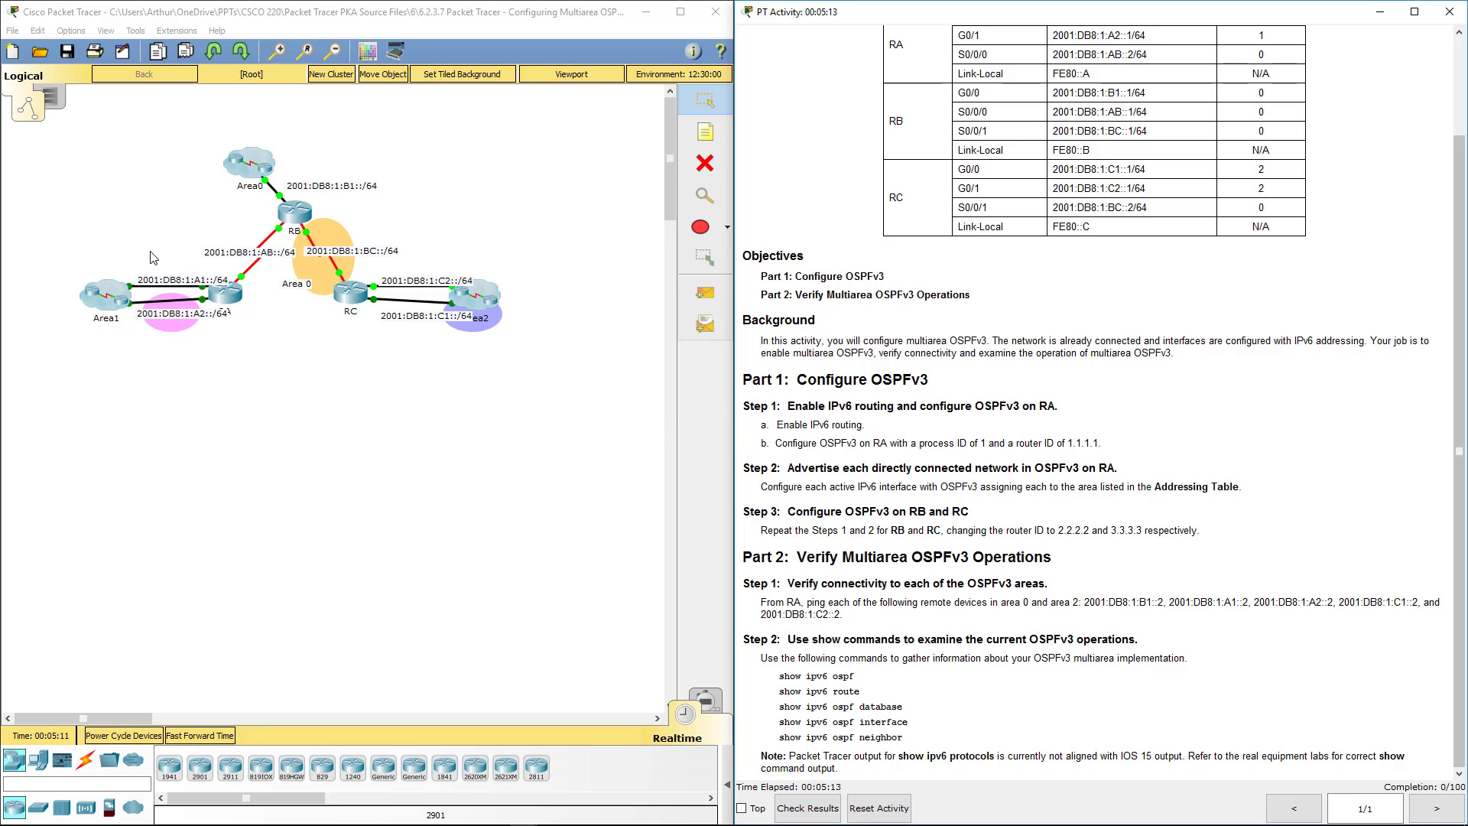
left_click(236, 297)
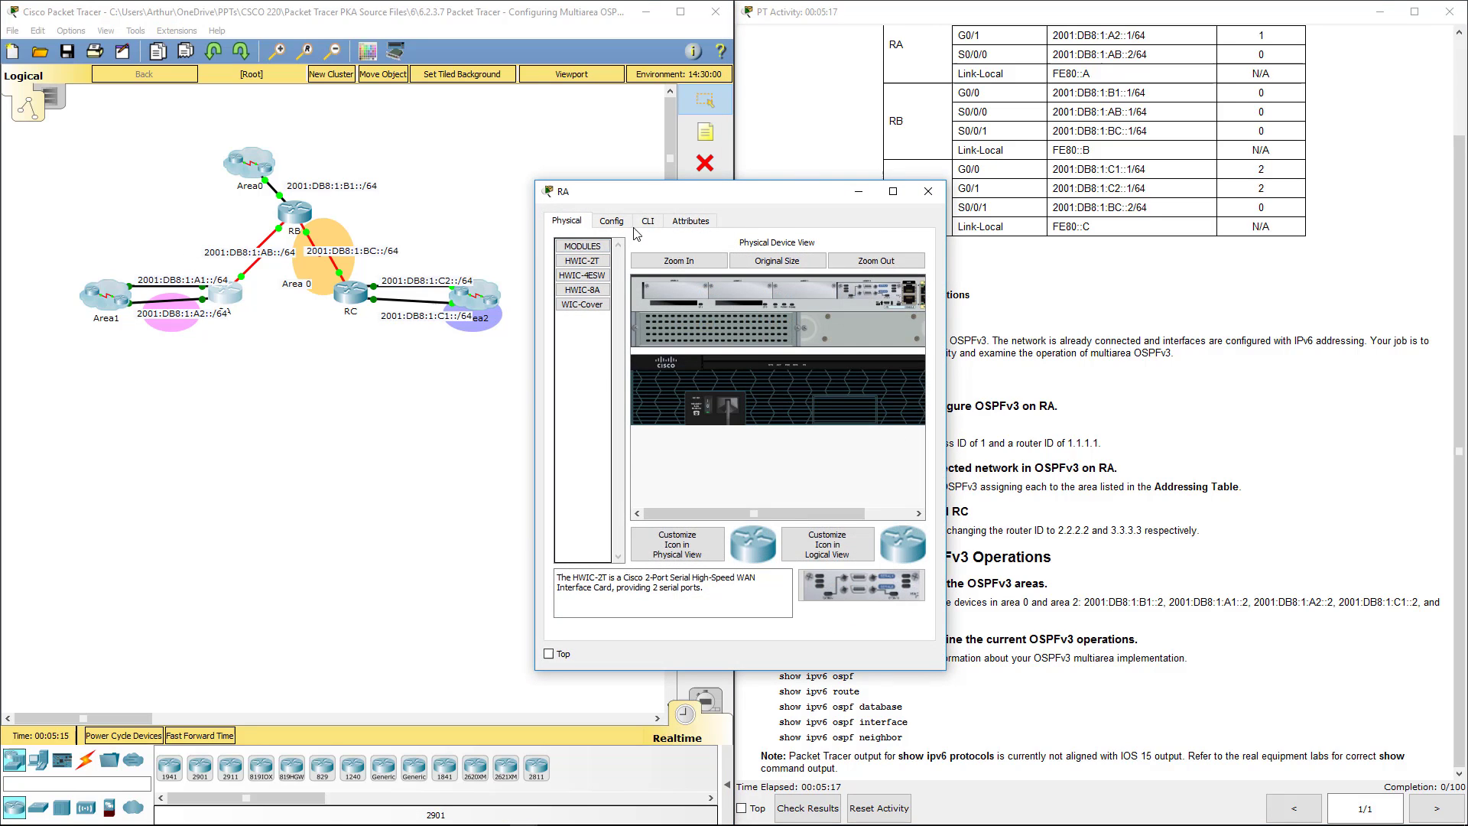
left_click(636, 224)
left_click_drag(717, 208, 403, 257)
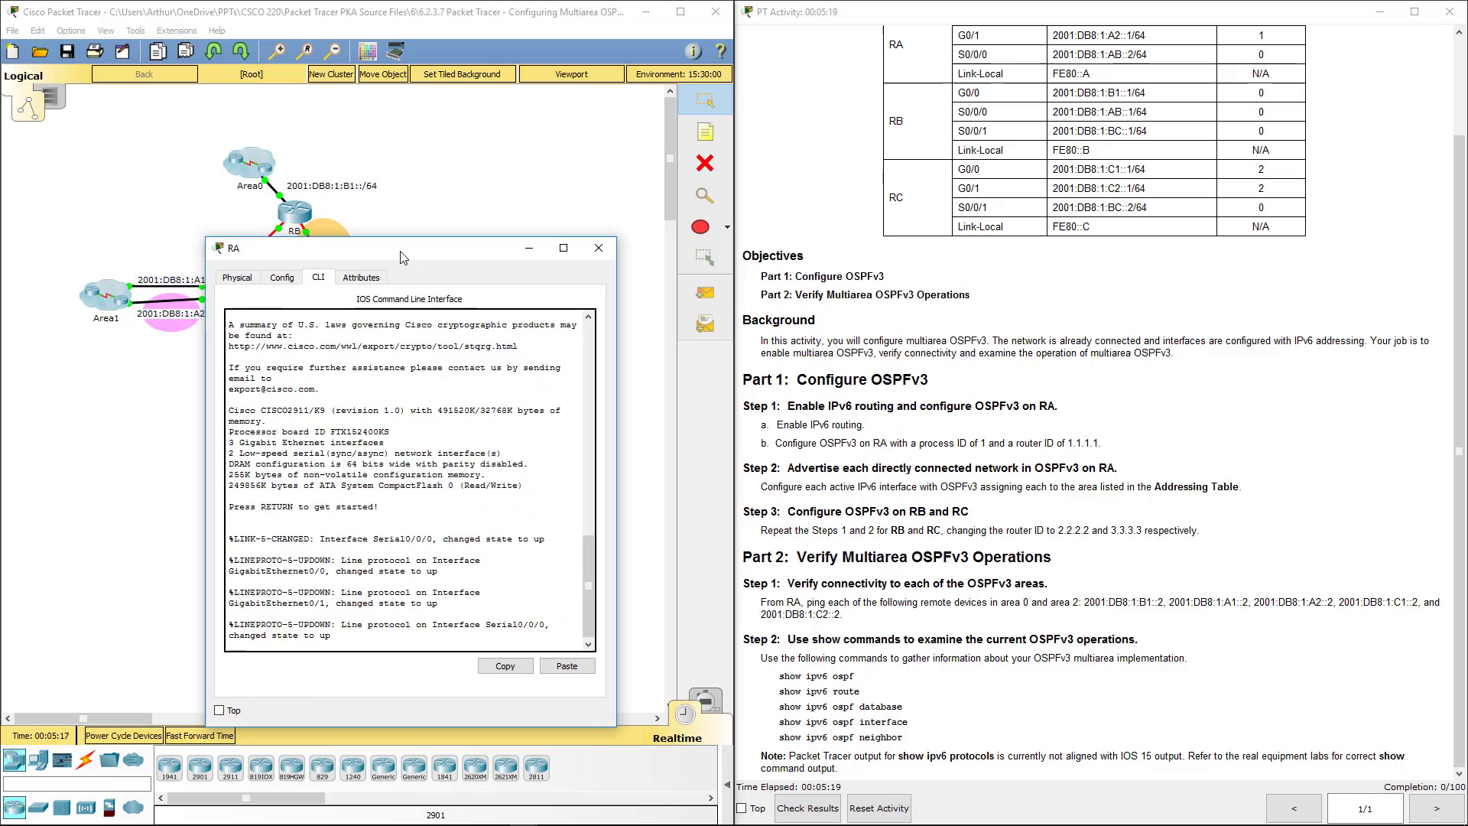
key("Return")
key("Return")
key("Return")
type("en")
key("Return")
type("co")
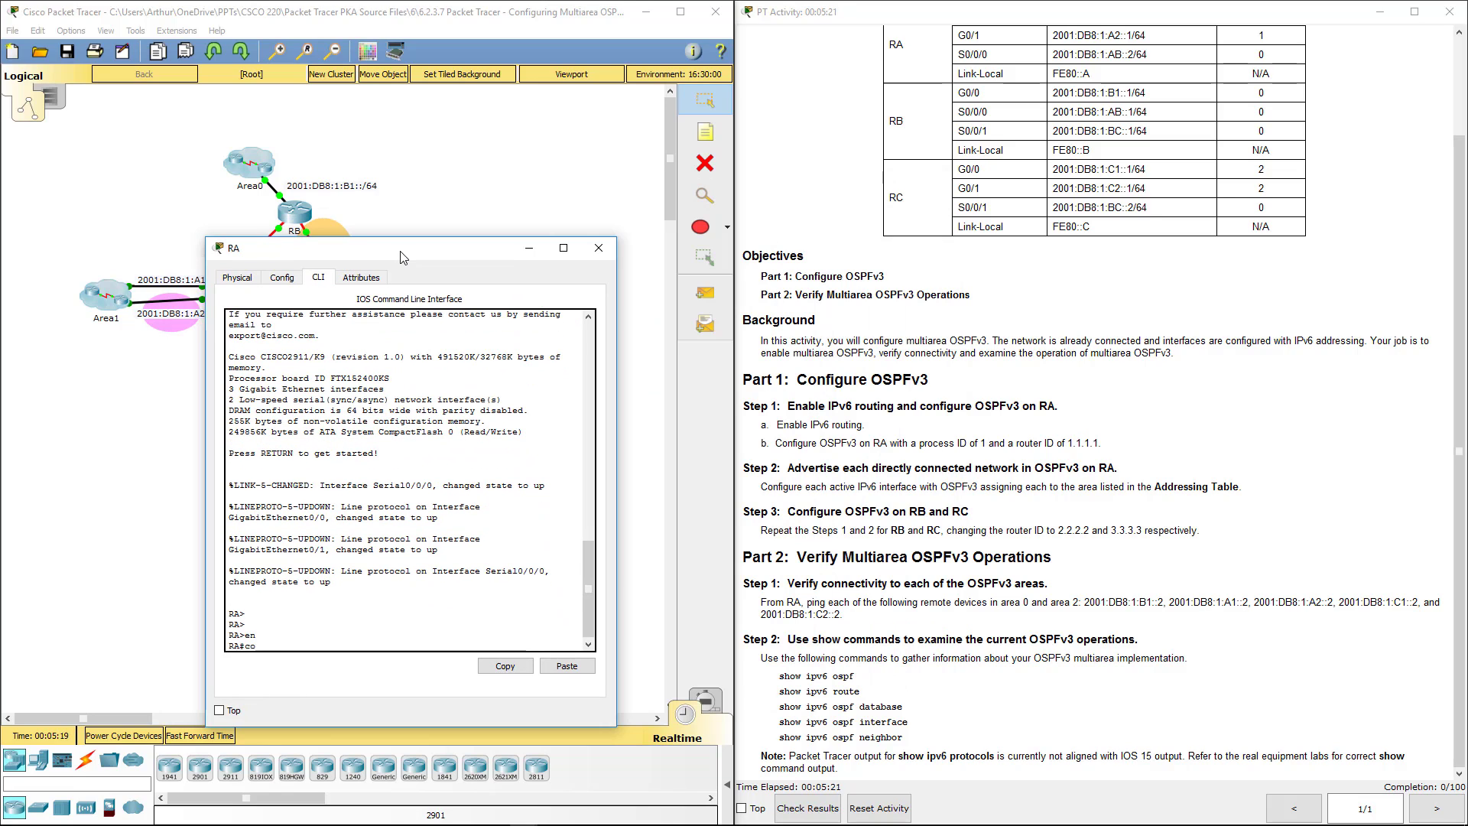
type("nf t")
key("Return")
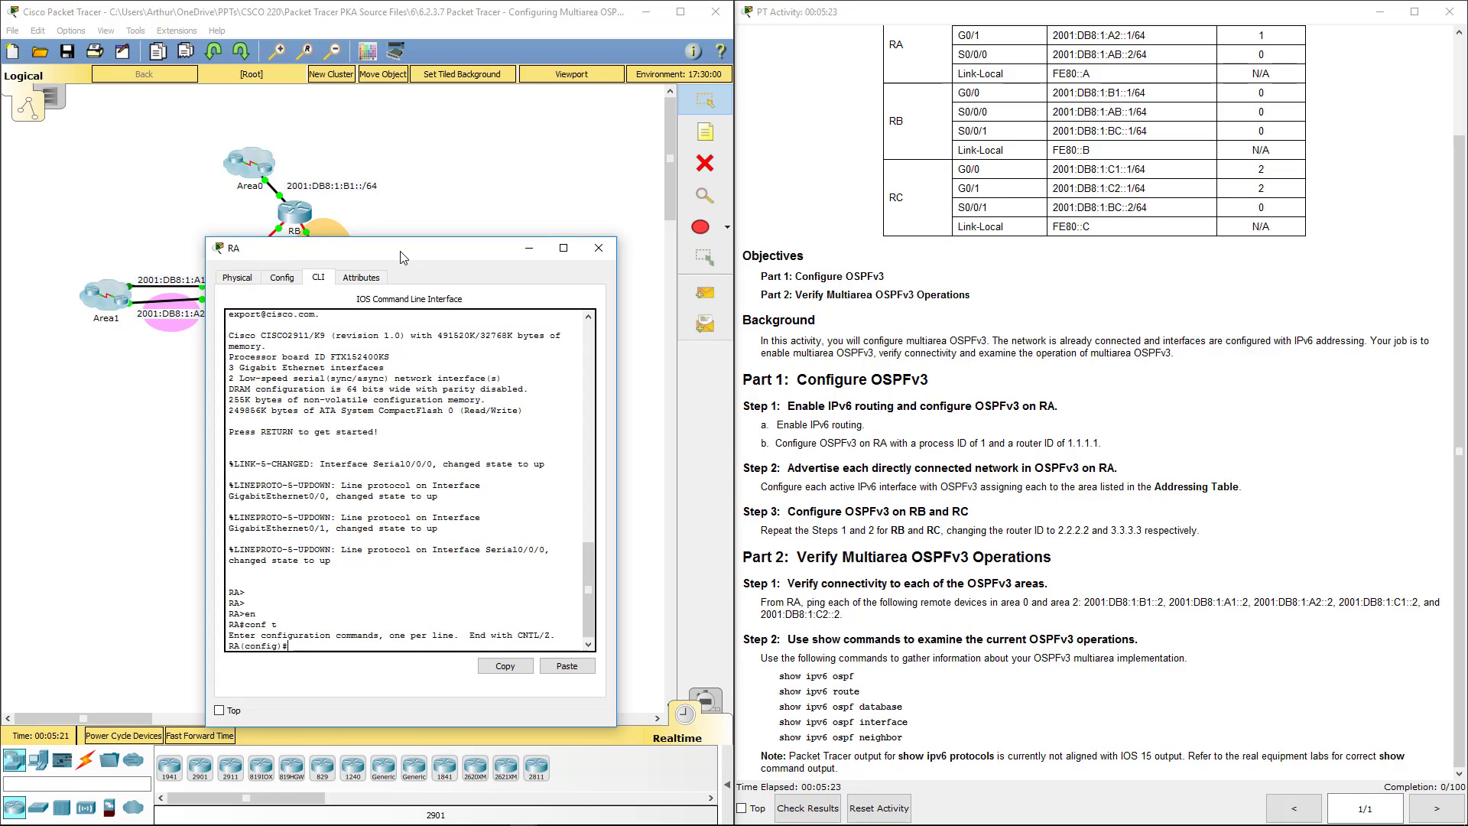
- Enable IPv6 unicast routing on RA
type("ipv6 un")
key("Tab")
key("Return")
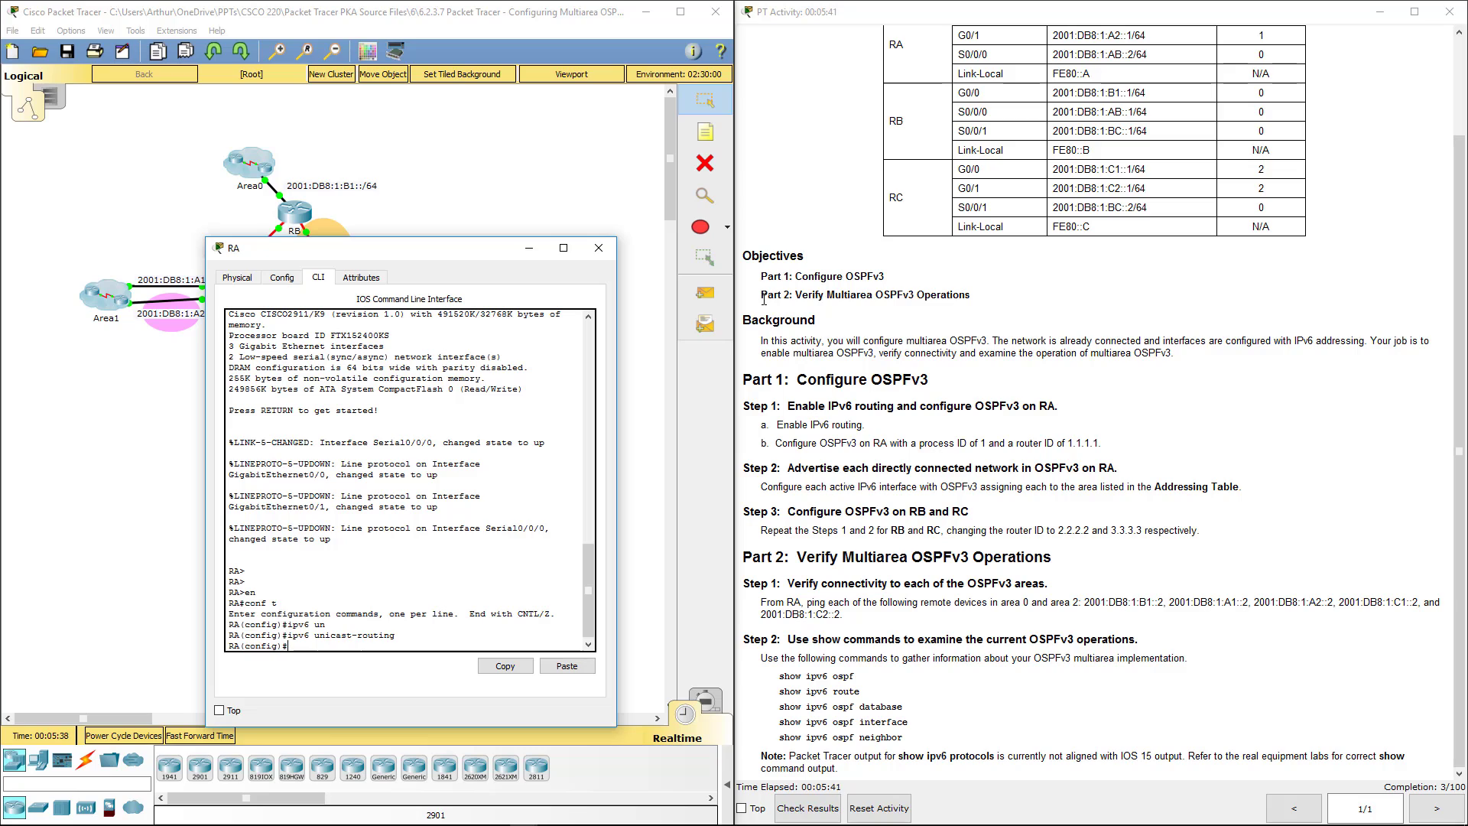
- Start OSPFv3 process 1 on RA and set its router ID to 1.1.1.1
type("ipv6 router o")
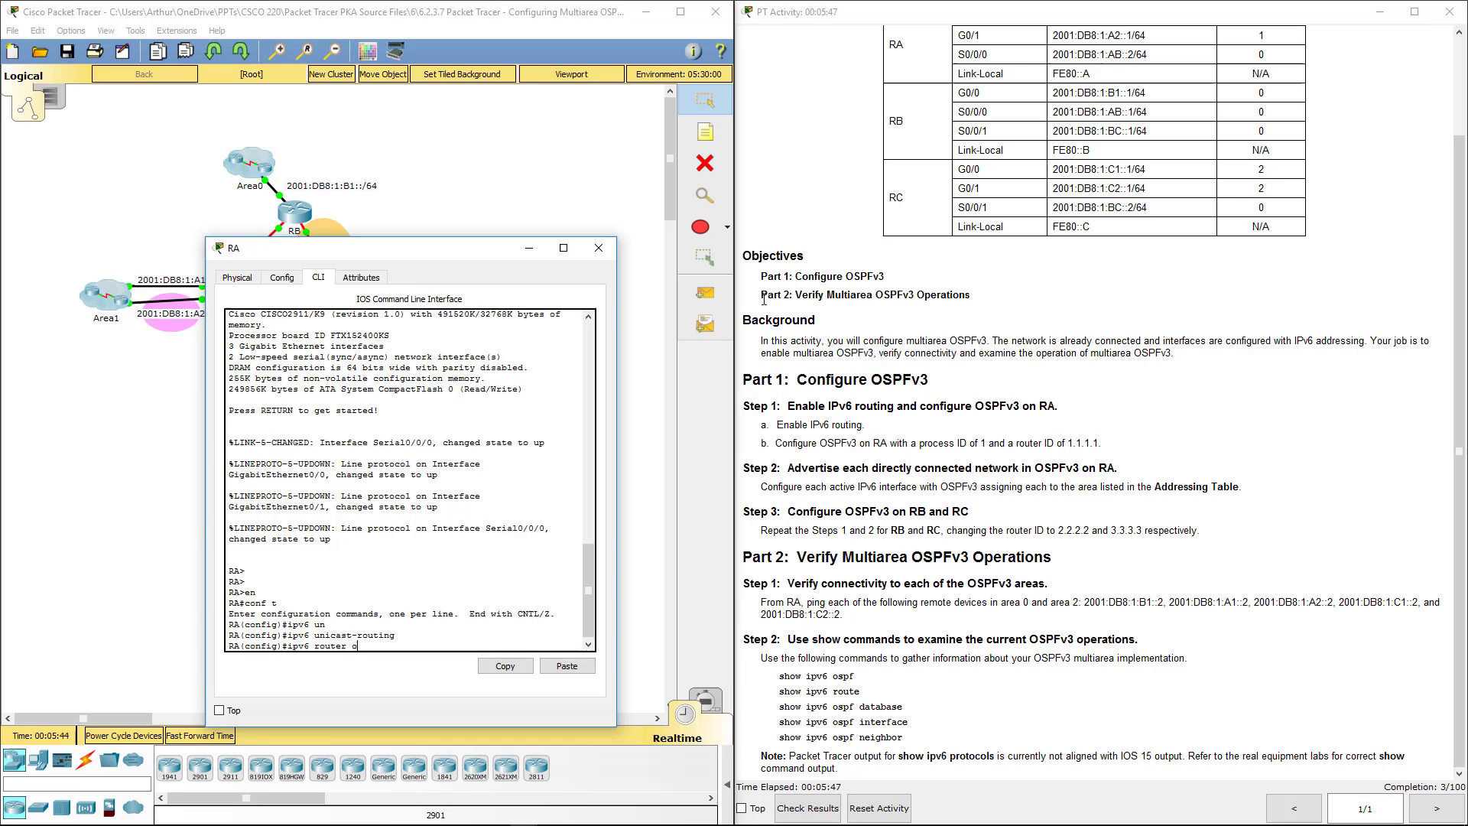
type("spf")
key("Return")
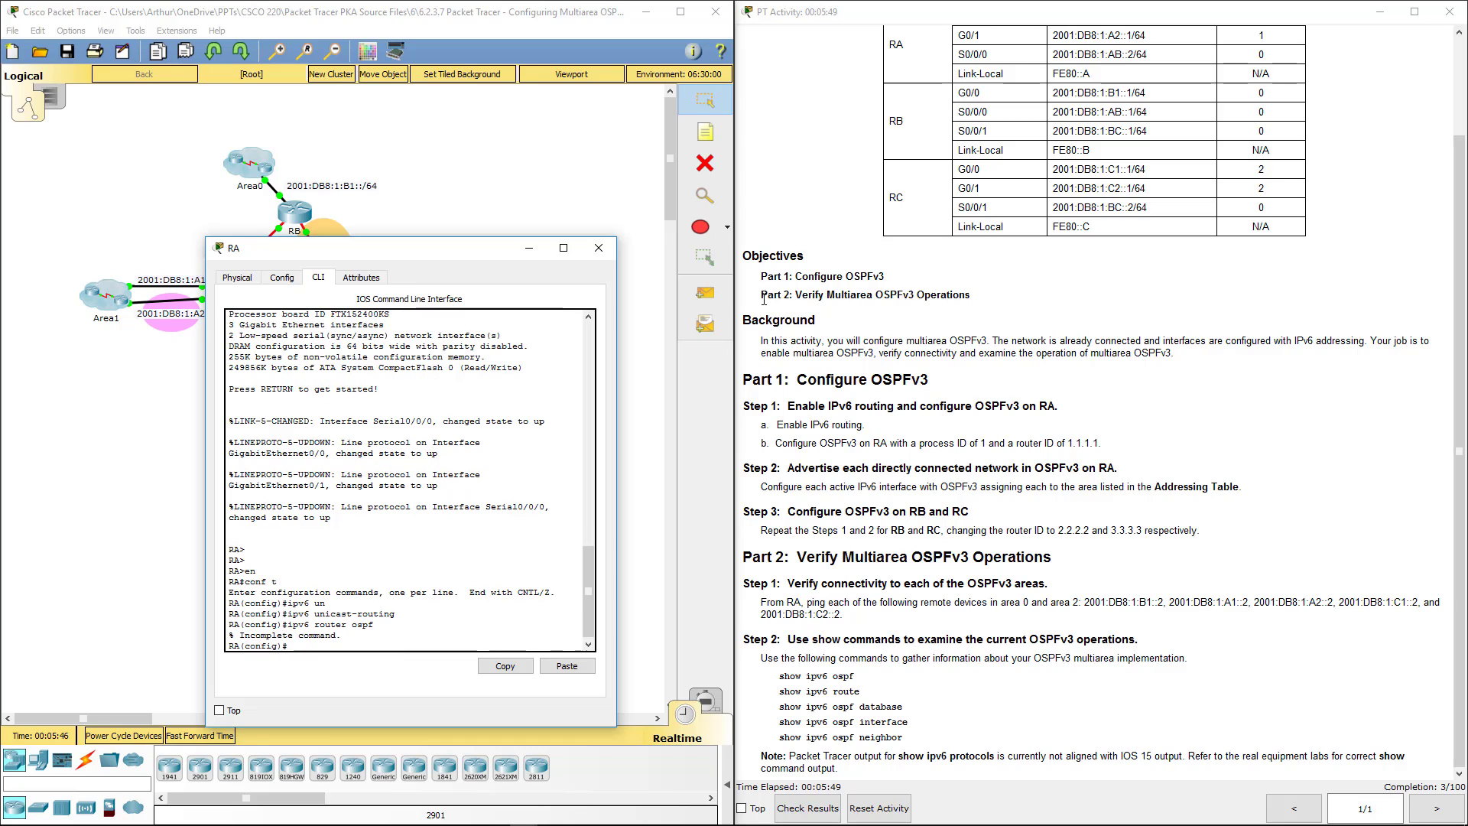
key("Up")
type("1")
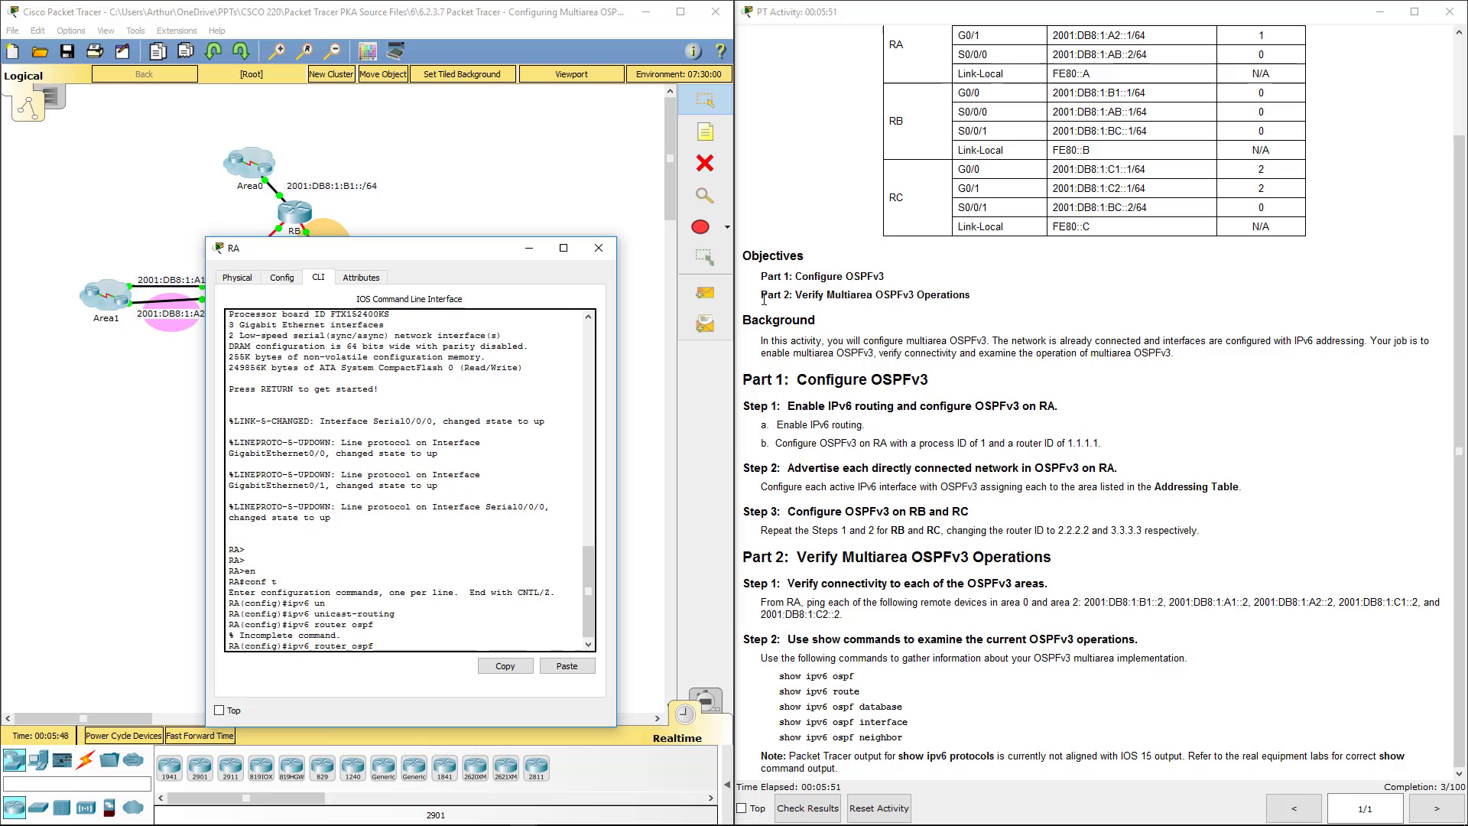
key("Return")
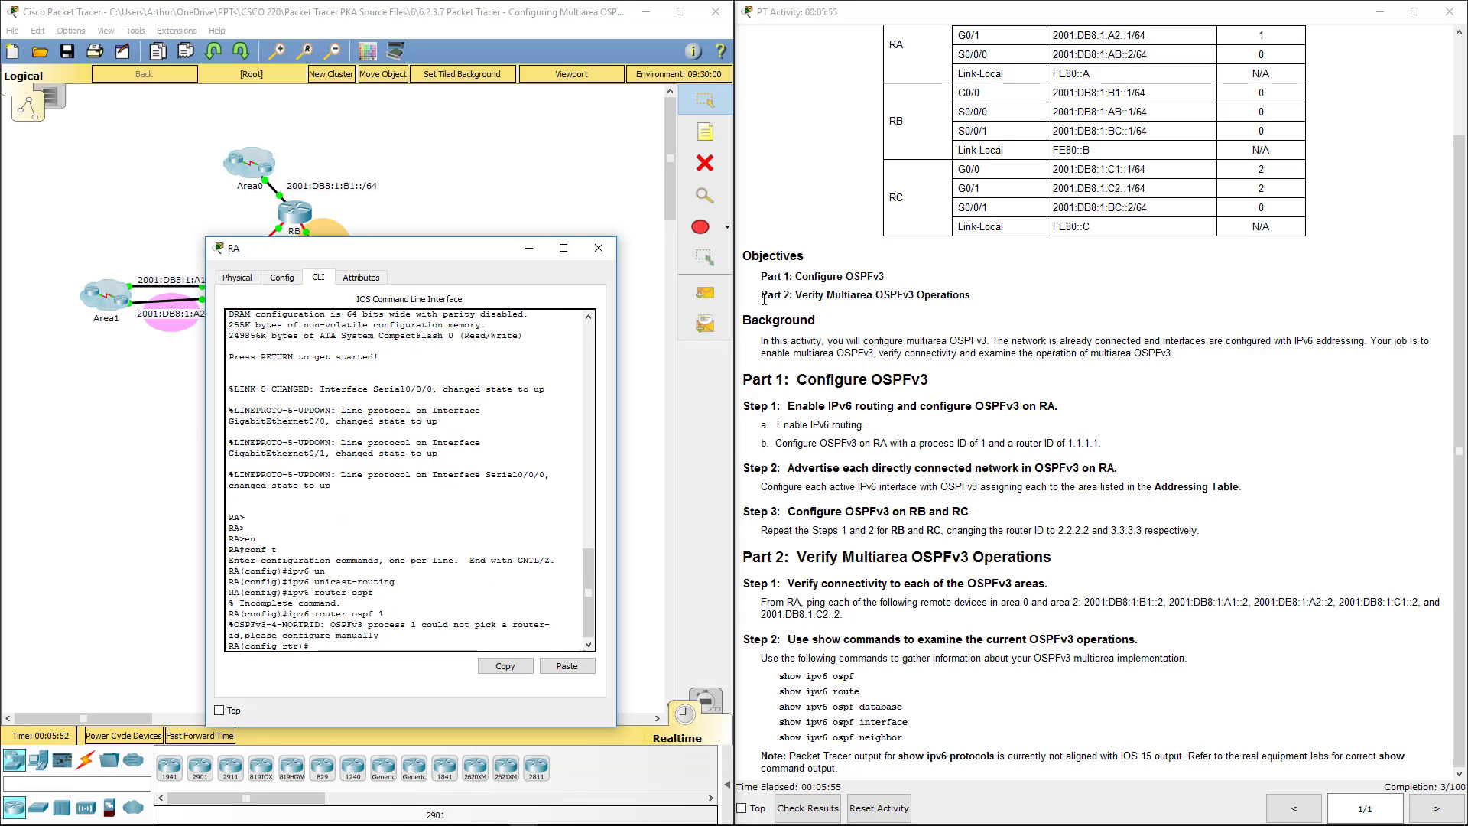
type("router-id 1.1.1.1")
key("Return")
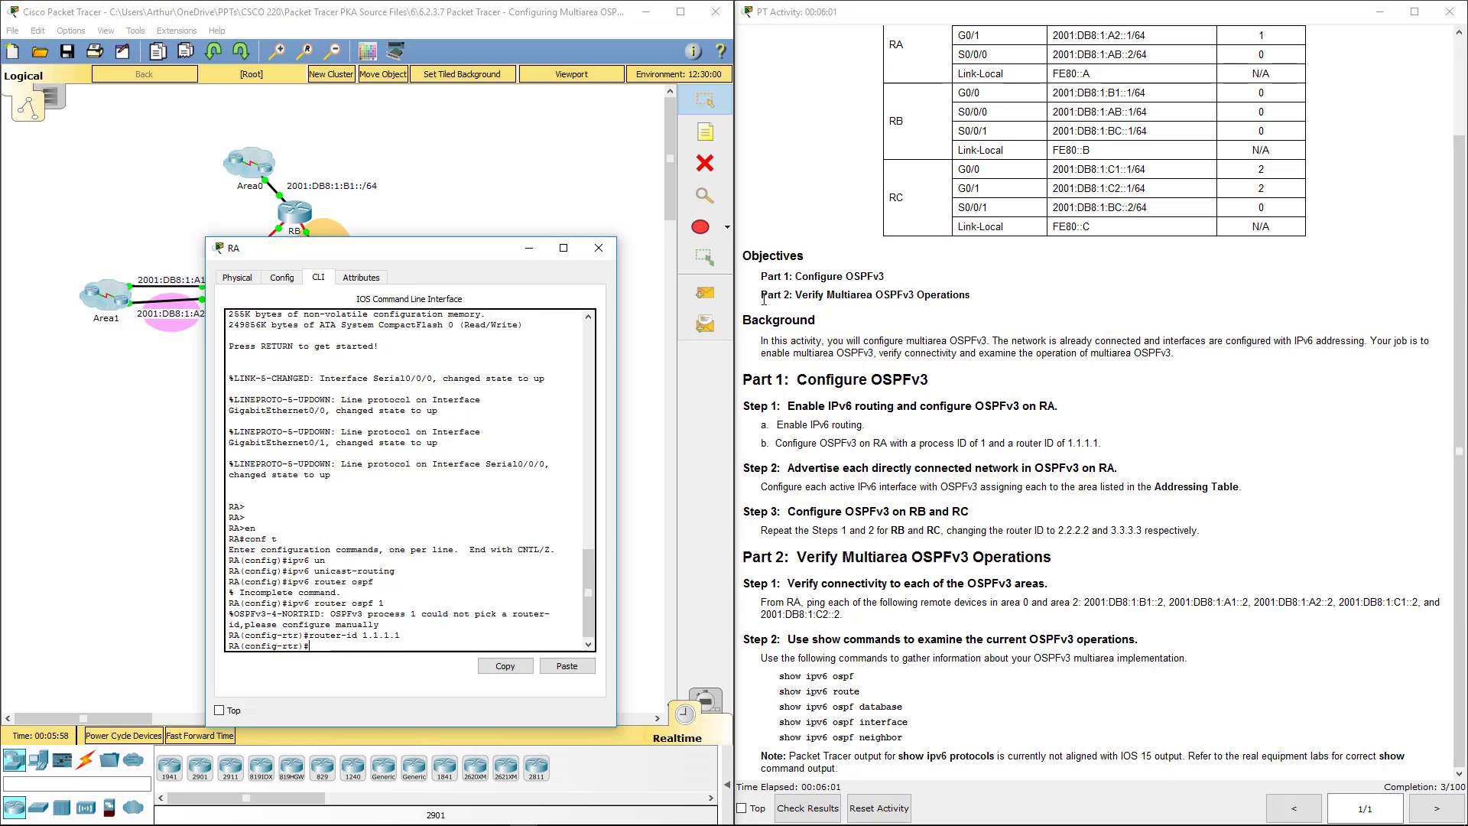
- Check the activity instructions, then exit RA's router configuration mode
left_click(772, 428)
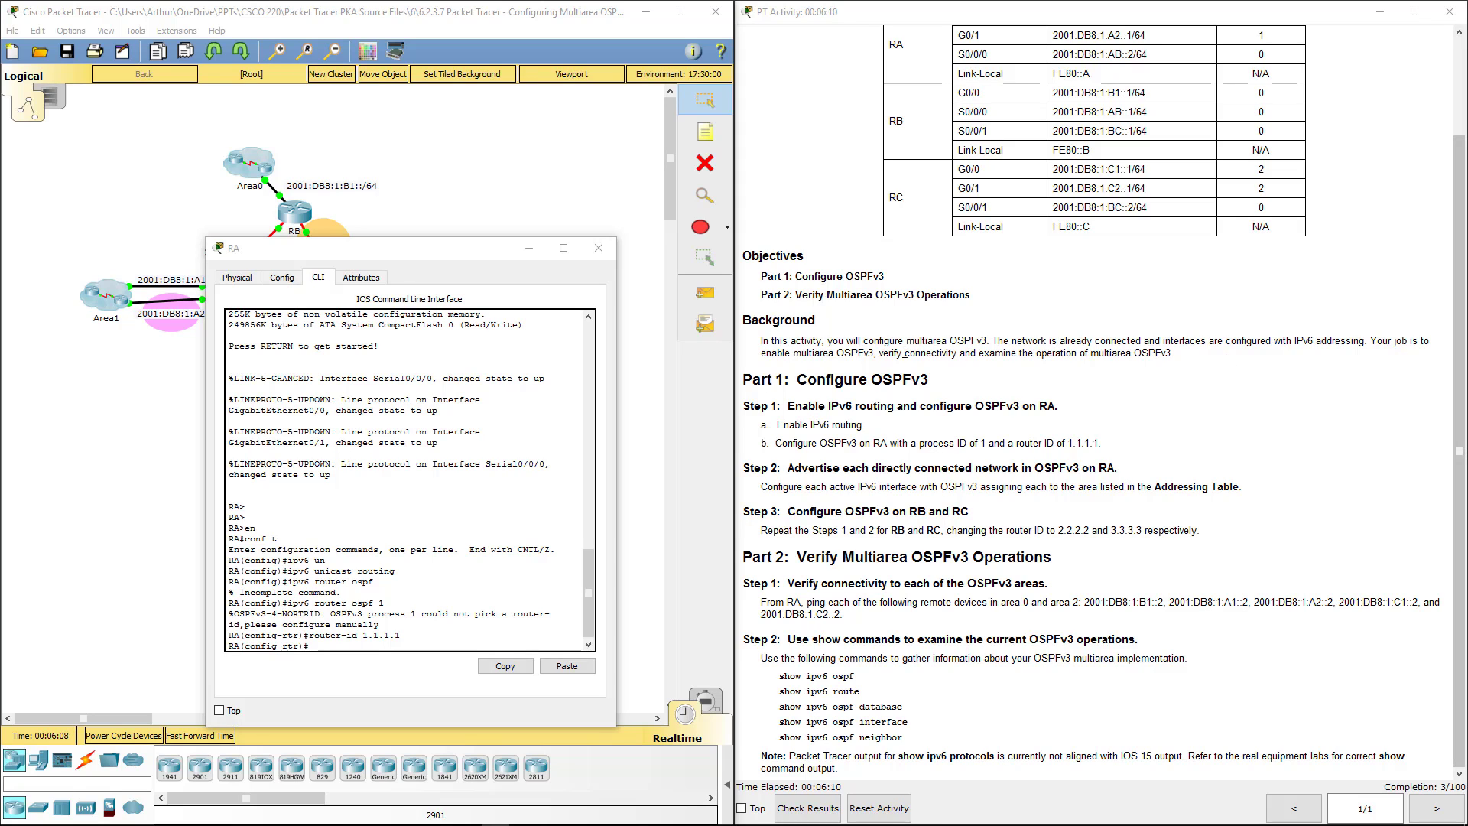
scroll(1171, 156, "up", 2)
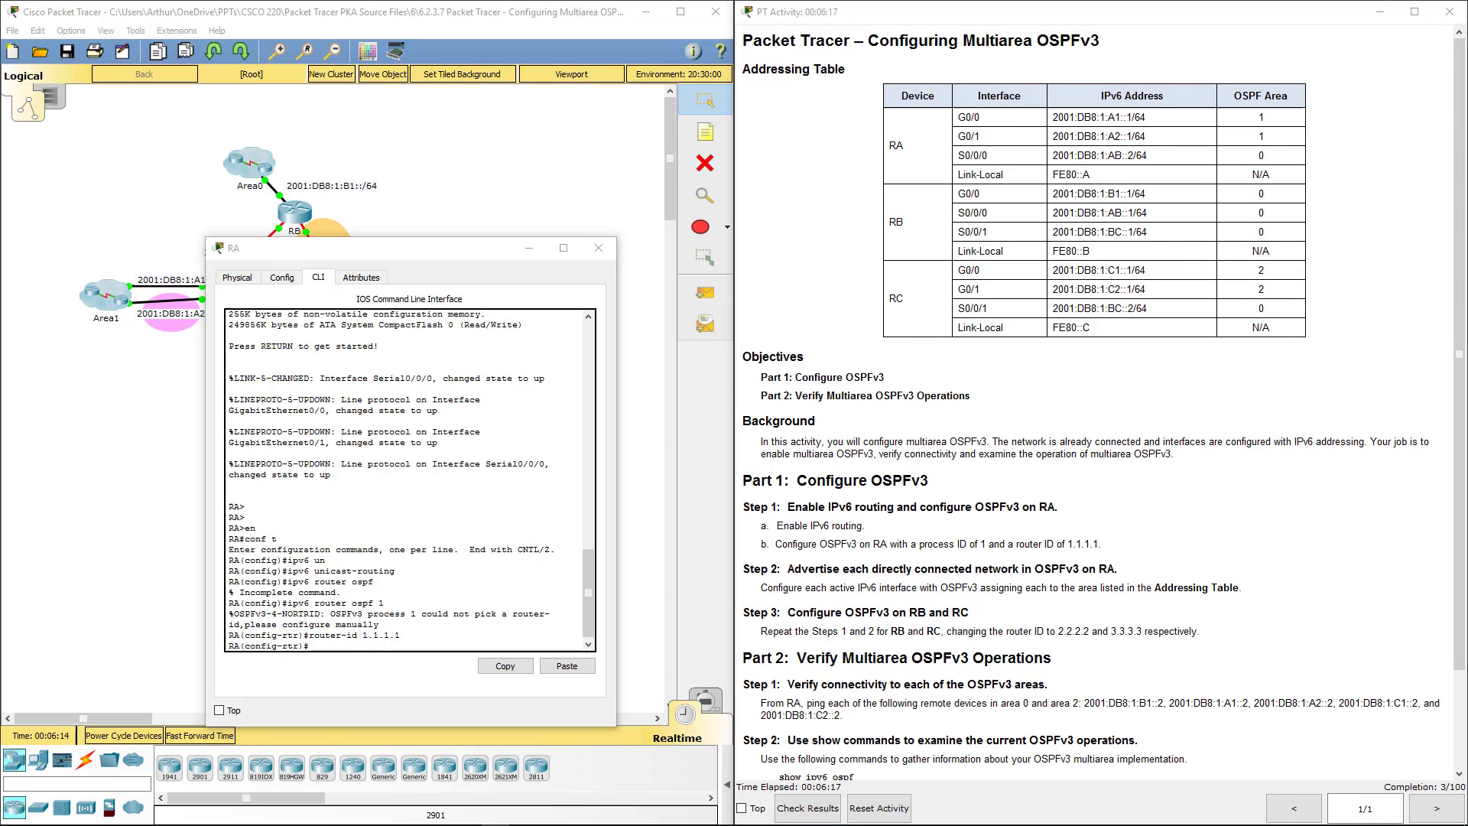
left_click(429, 631)
key("Return")
key("Return")
key("Return")
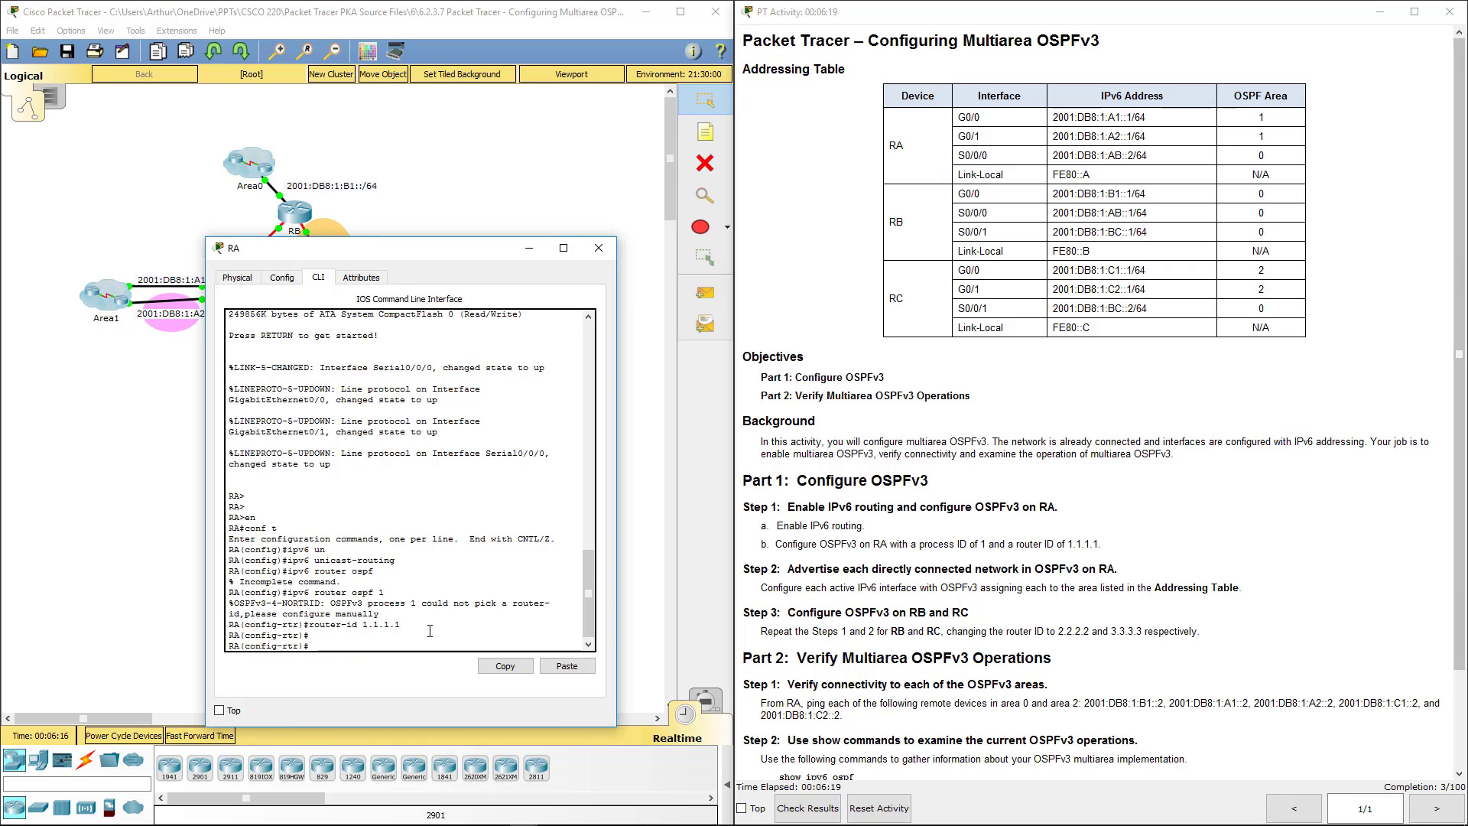
type("exit")
key("Return")
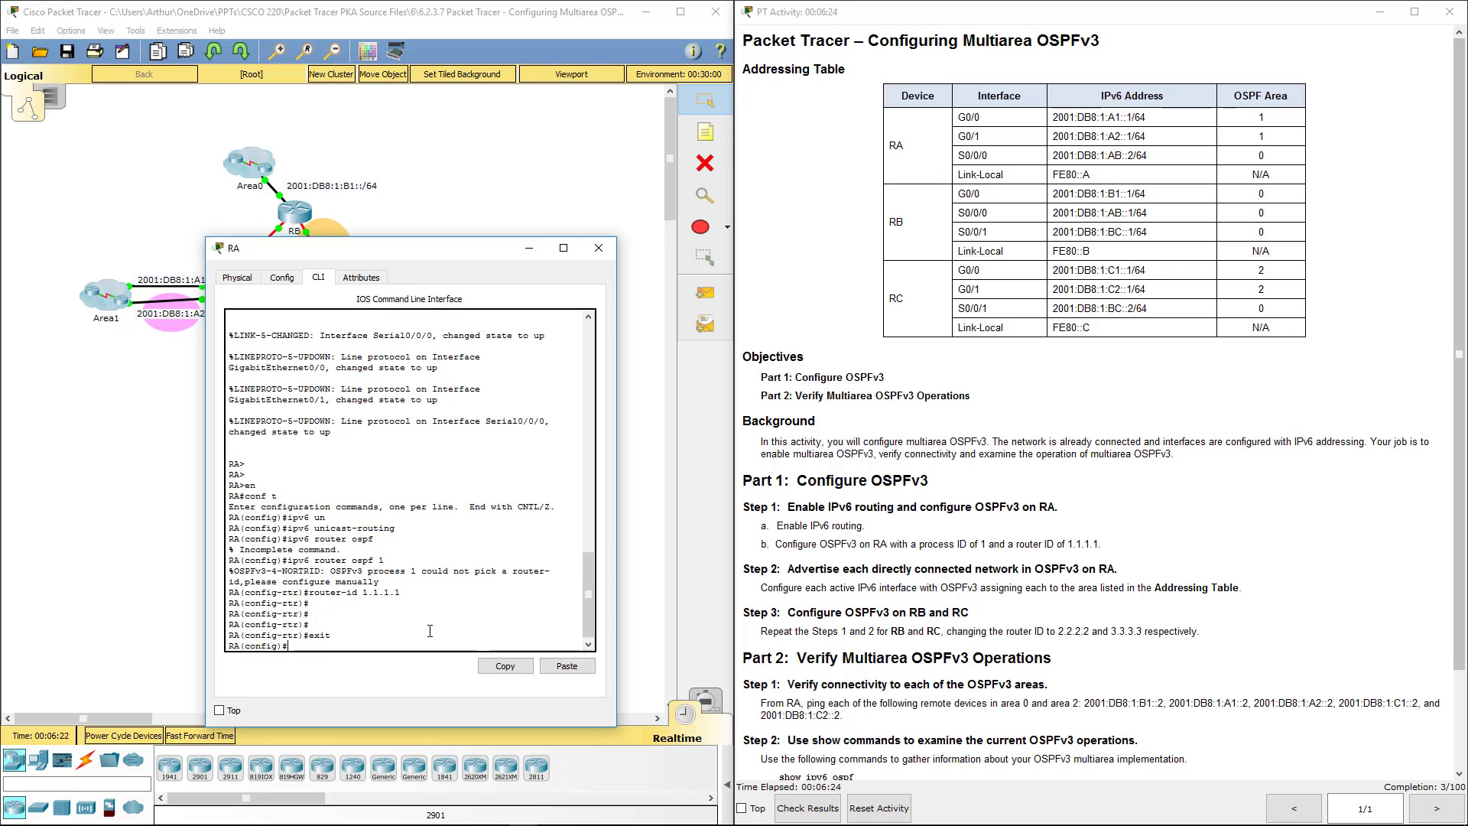
- Assign interface range G0/0-1 to OSPFv3 process 1, area 1
type("int range")
type("g0/0-1")
key("Return")
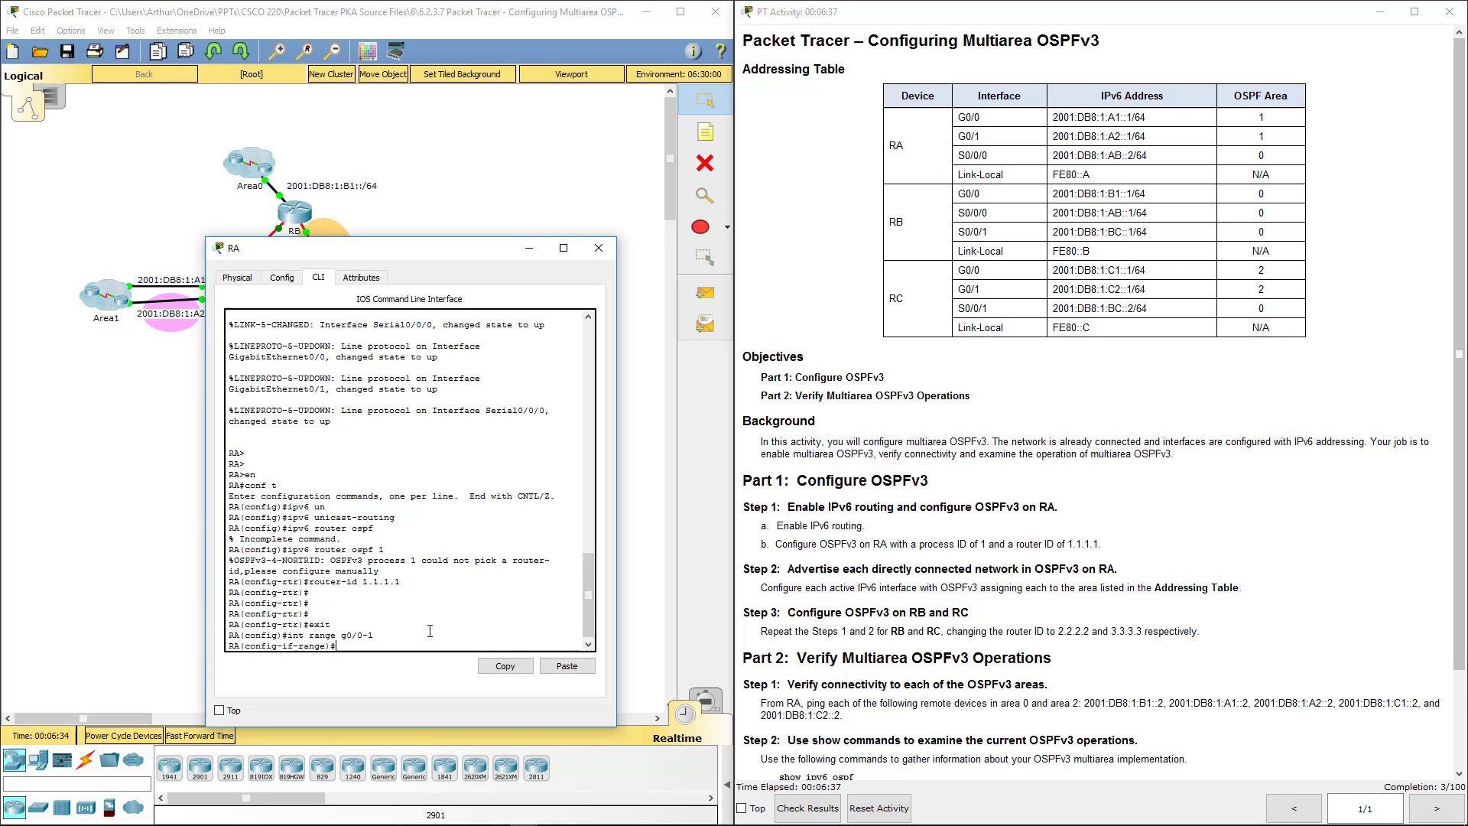
type("ipv6 ospf")
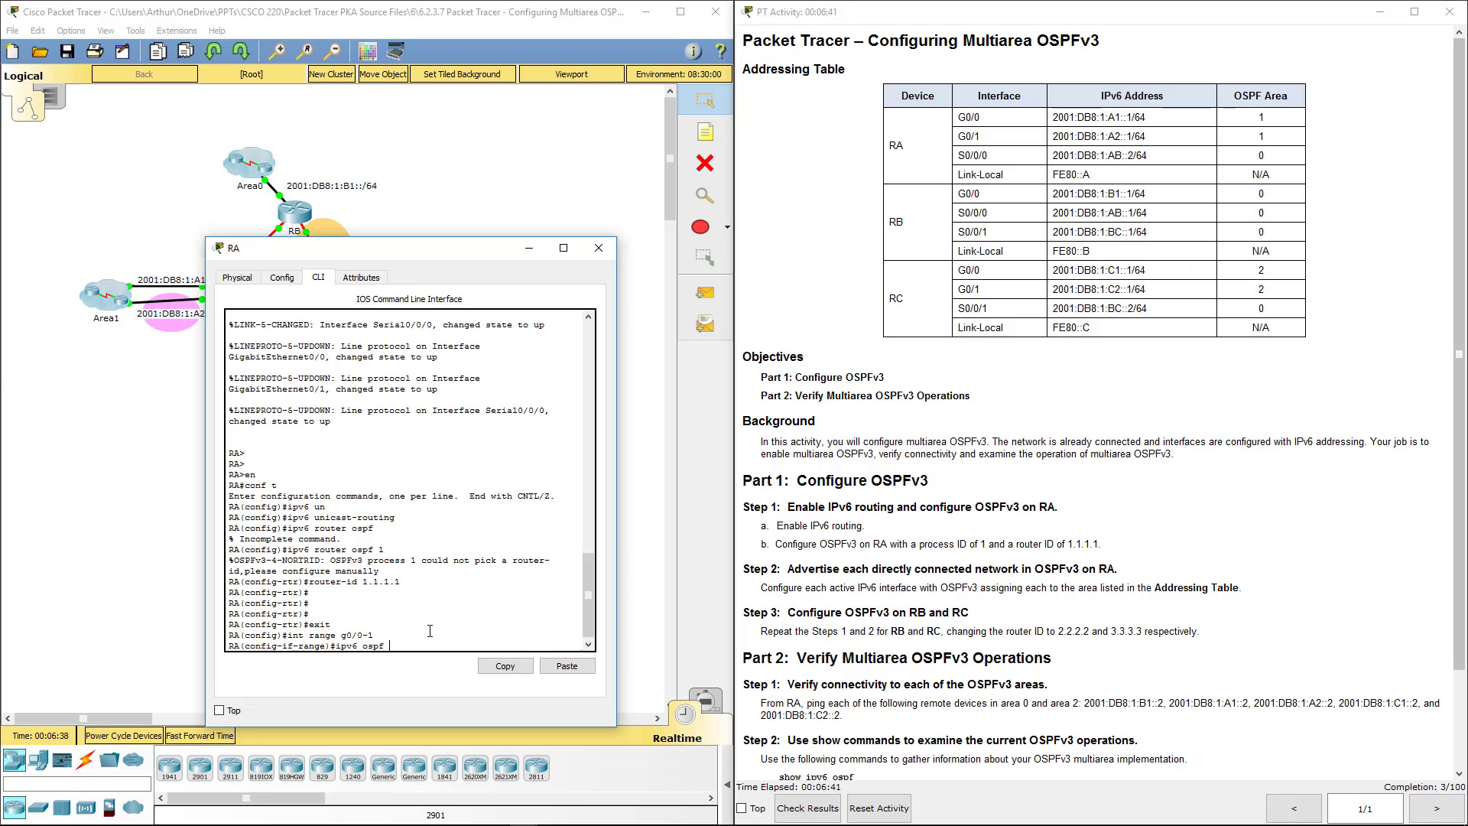
type(" 1 area 1")
key("Return")
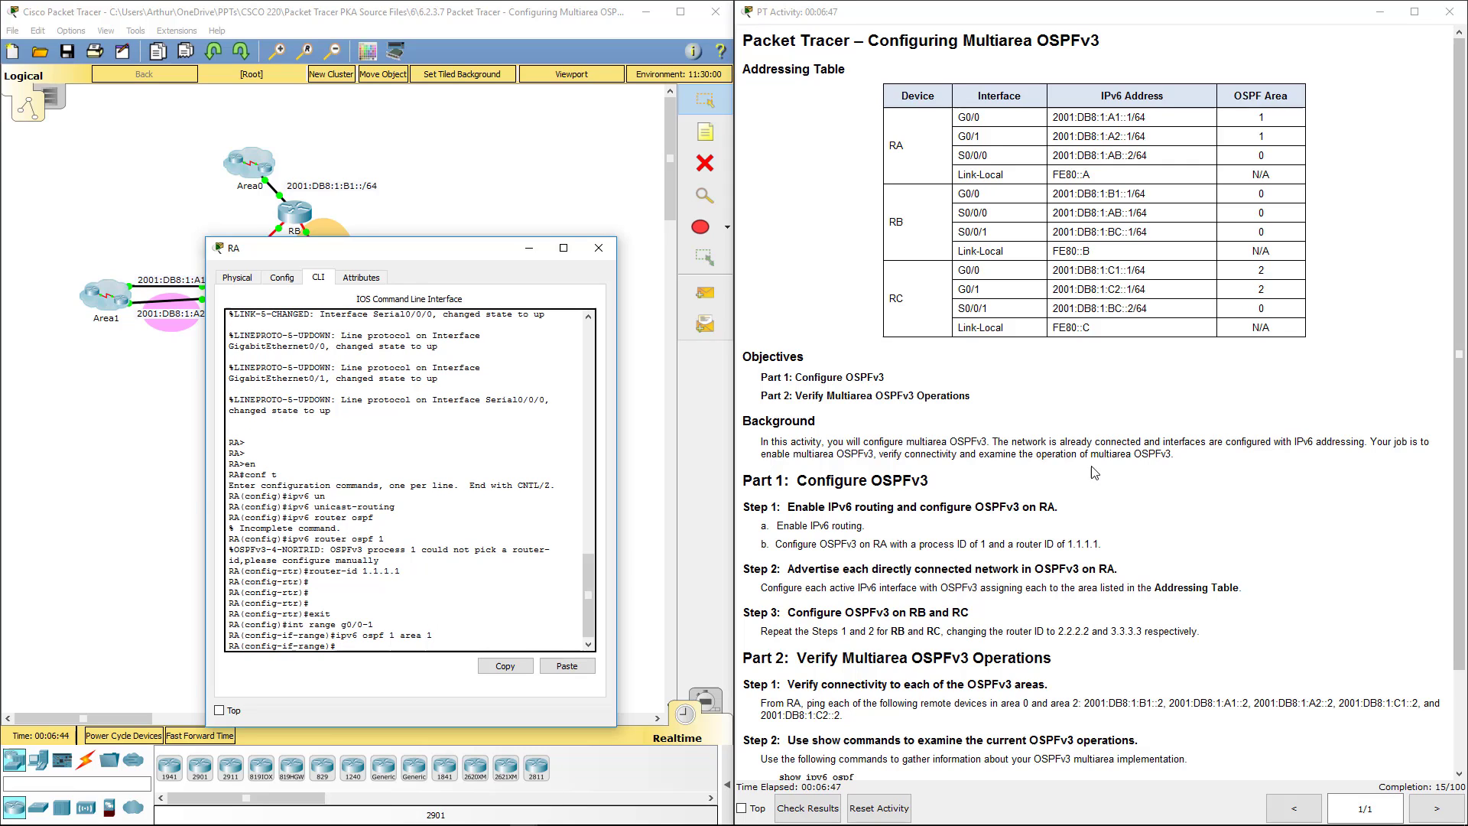
- Confirm the G0/0 and G0/1 area values in the addressing table, then exit interface configuration
left_click_drag(965, 117, 1214, 127)
left_click(1067, 114)
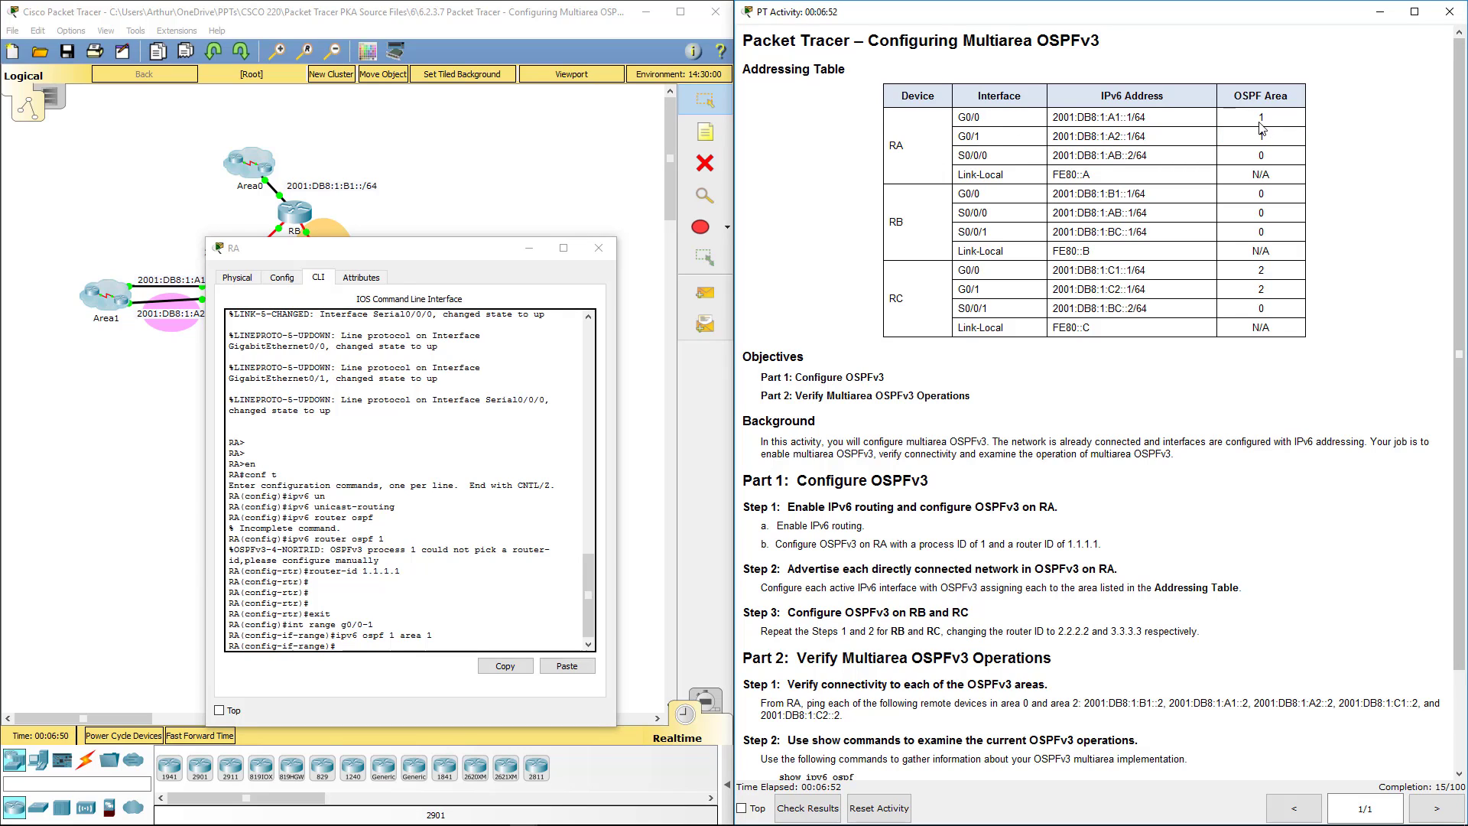
left_click_drag(1258, 116, 1268, 136)
left_click(436, 626)
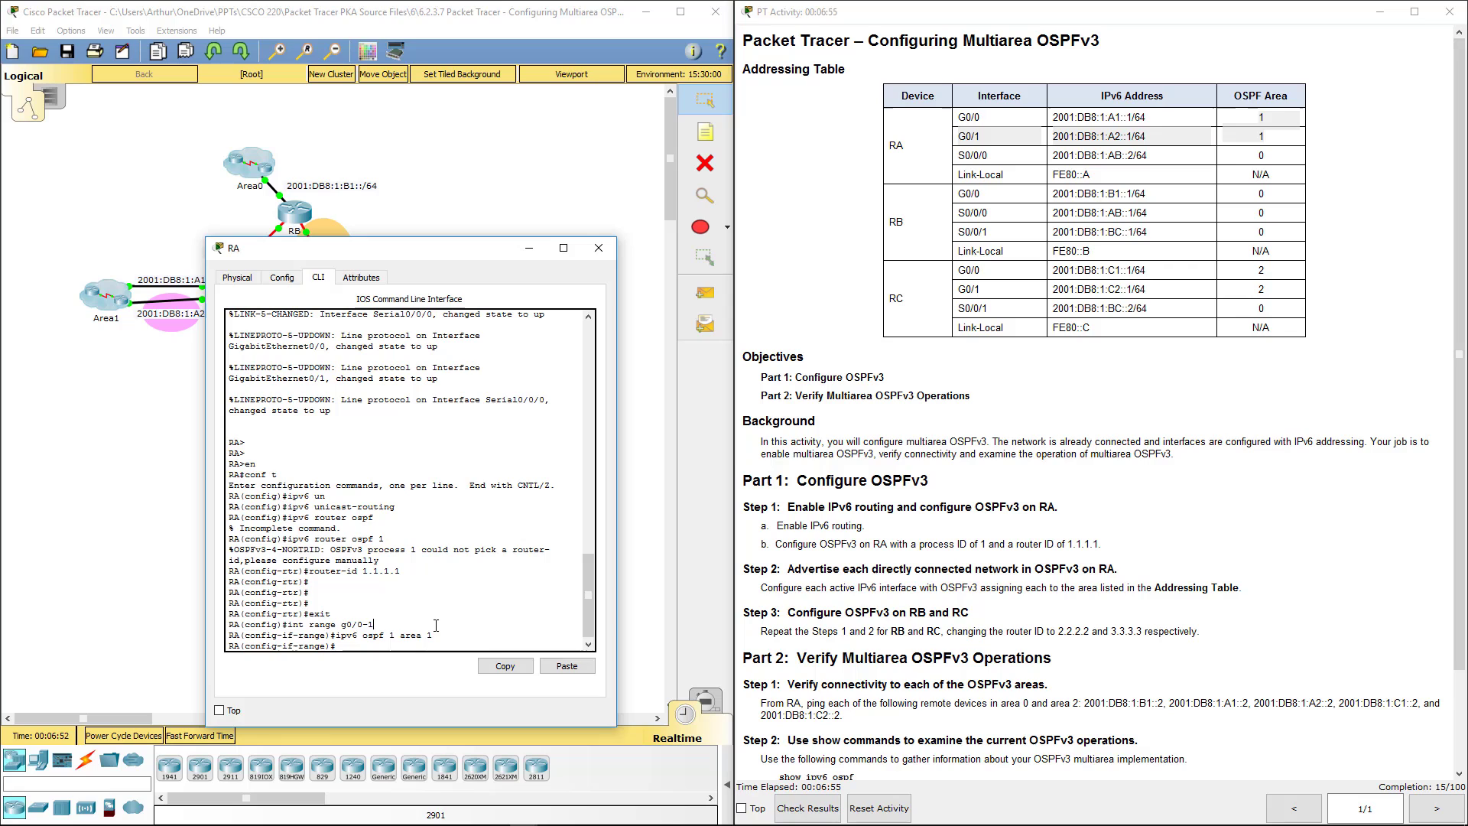
key("Return")
key("Return")
type("exit")
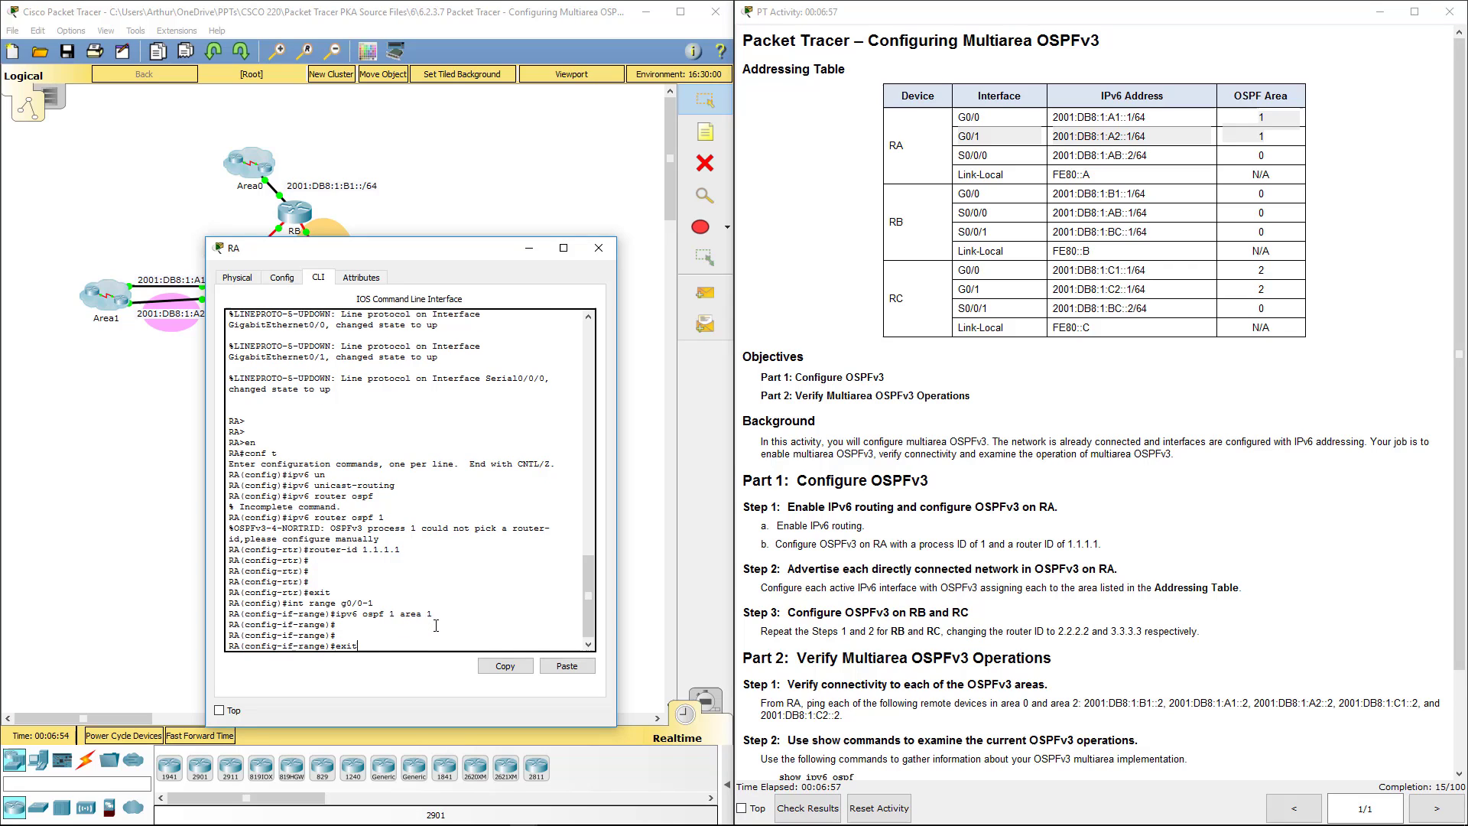
key("Return")
- Configure RA's S0/0/0 with 'ipv6 ospf 1 area 0', checking its address in the table
type("int")
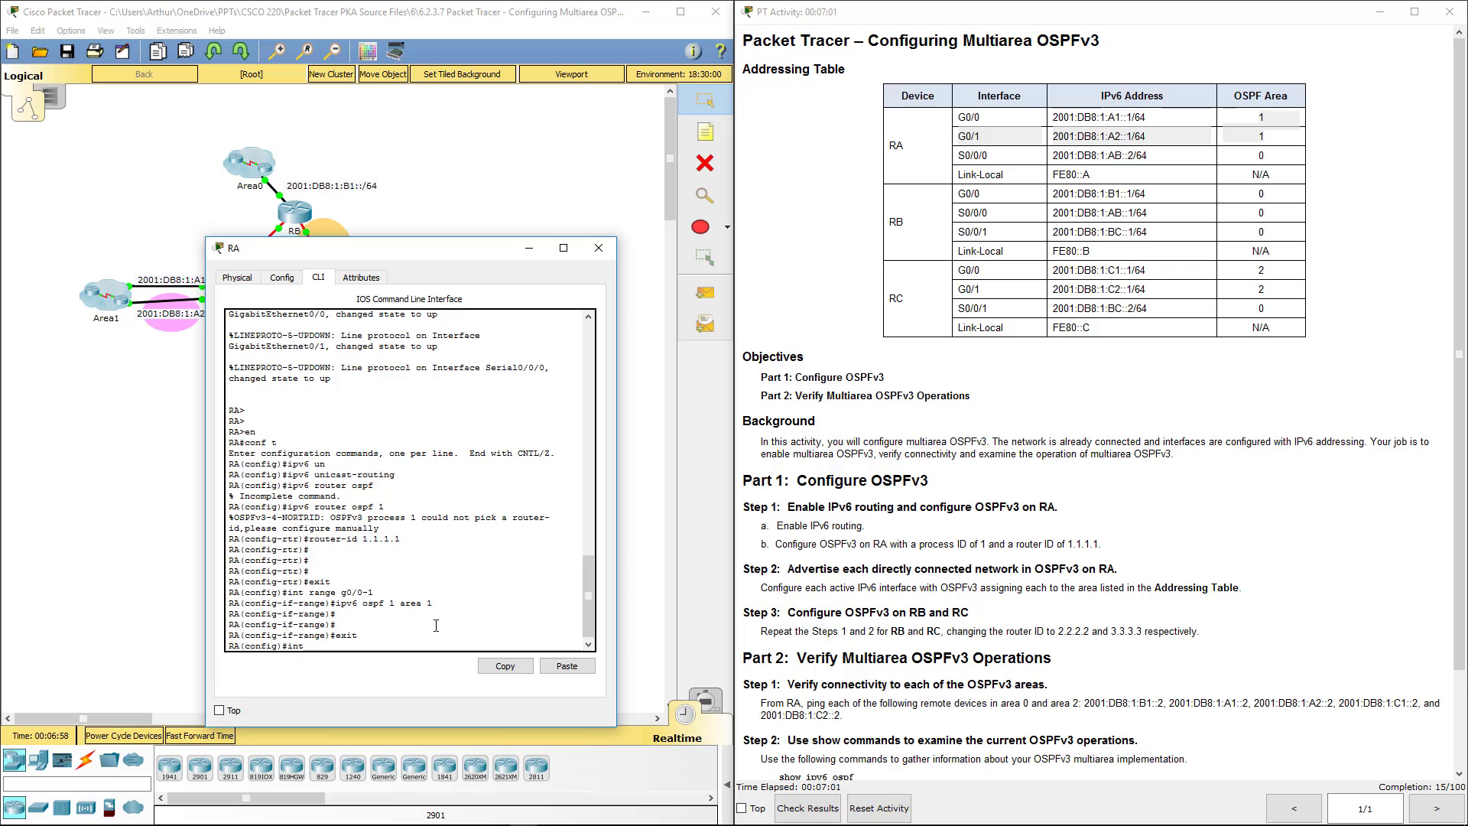
type(" s0/0/0")
key("Return")
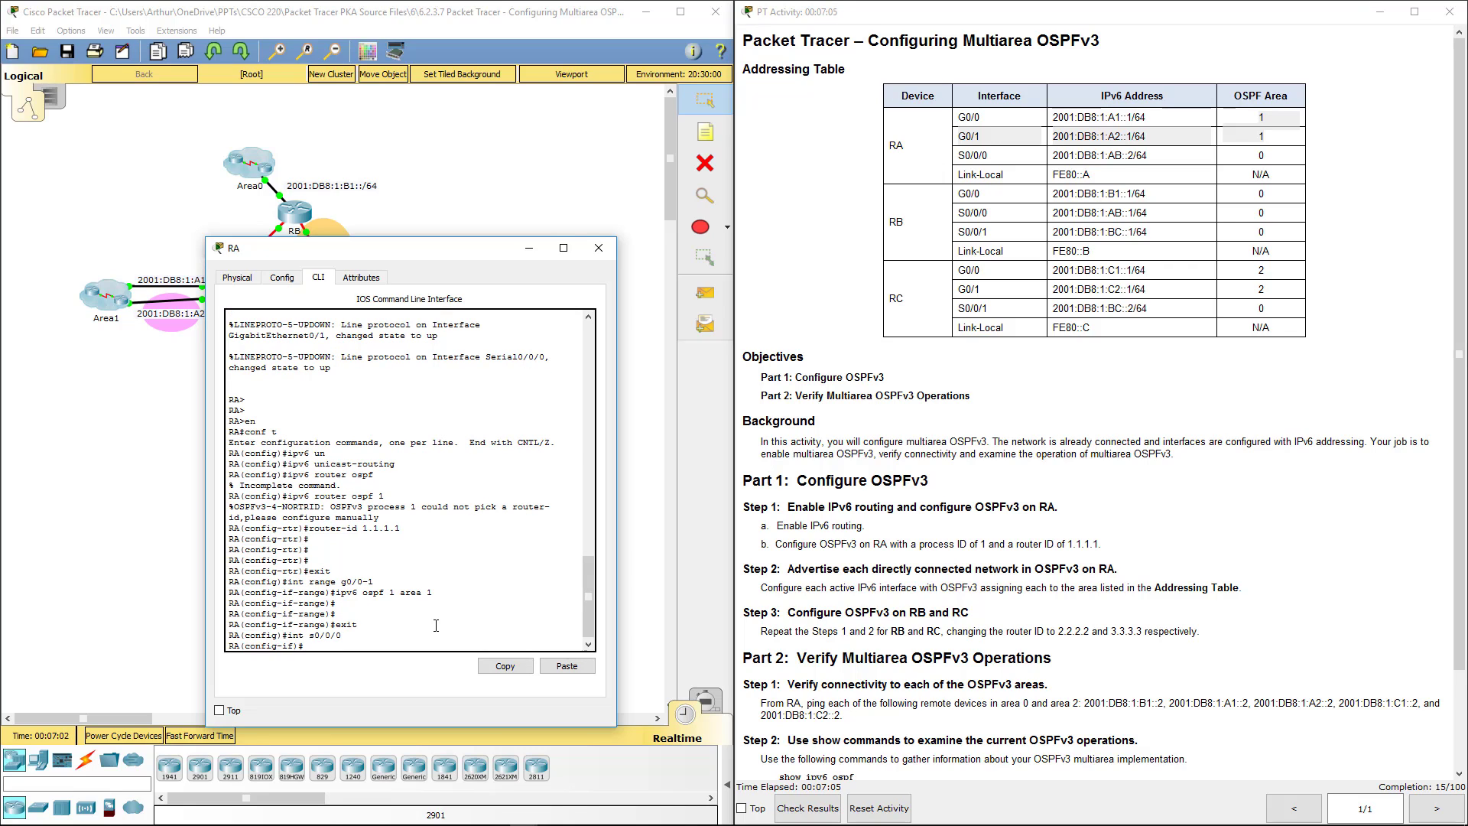
type("ipv6 osp")
key("Tab")
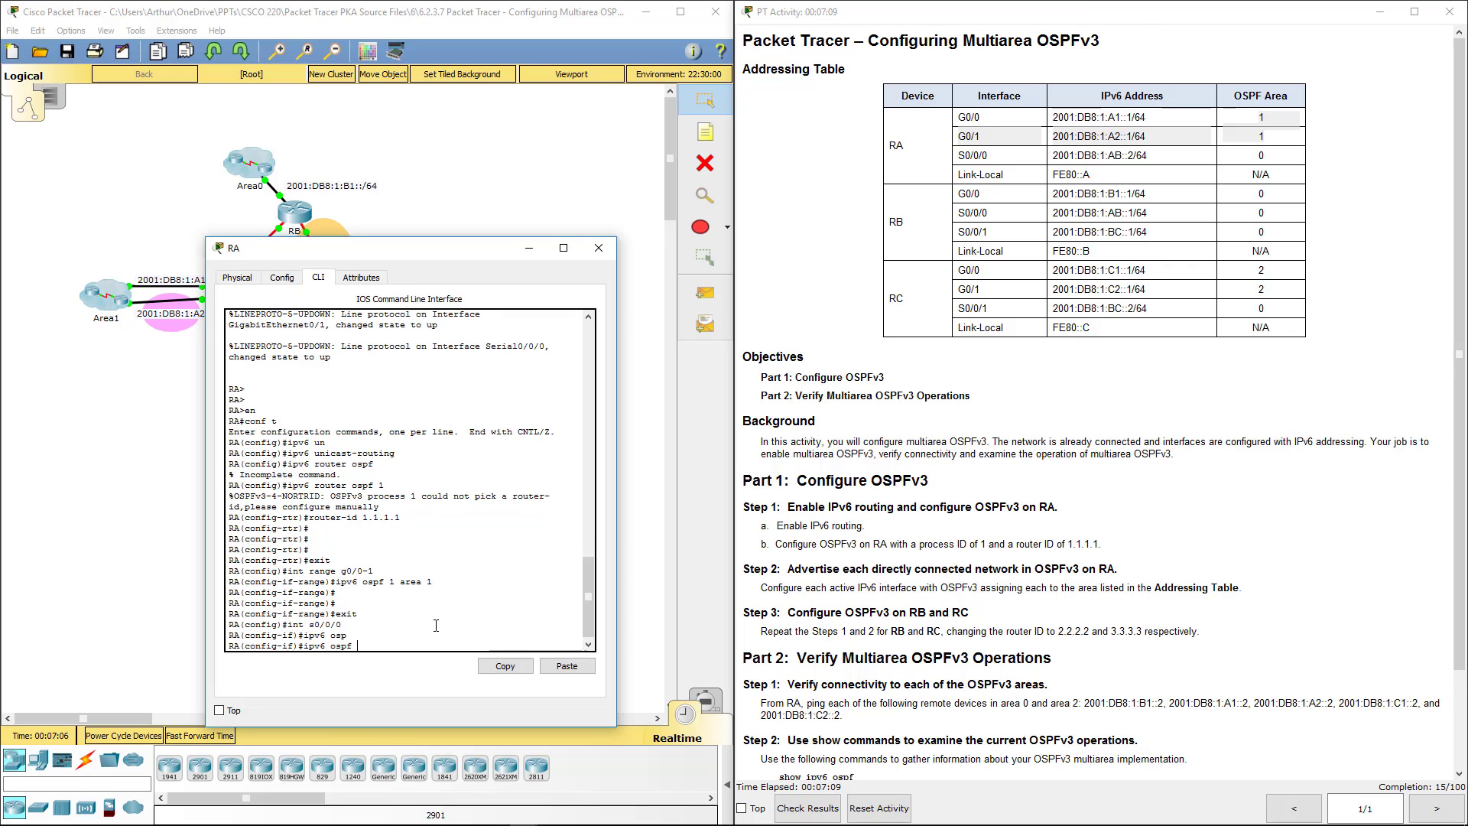
type("1 area 0")
left_click(1281, 175)
left_click_drag(1100, 155, 1252, 162)
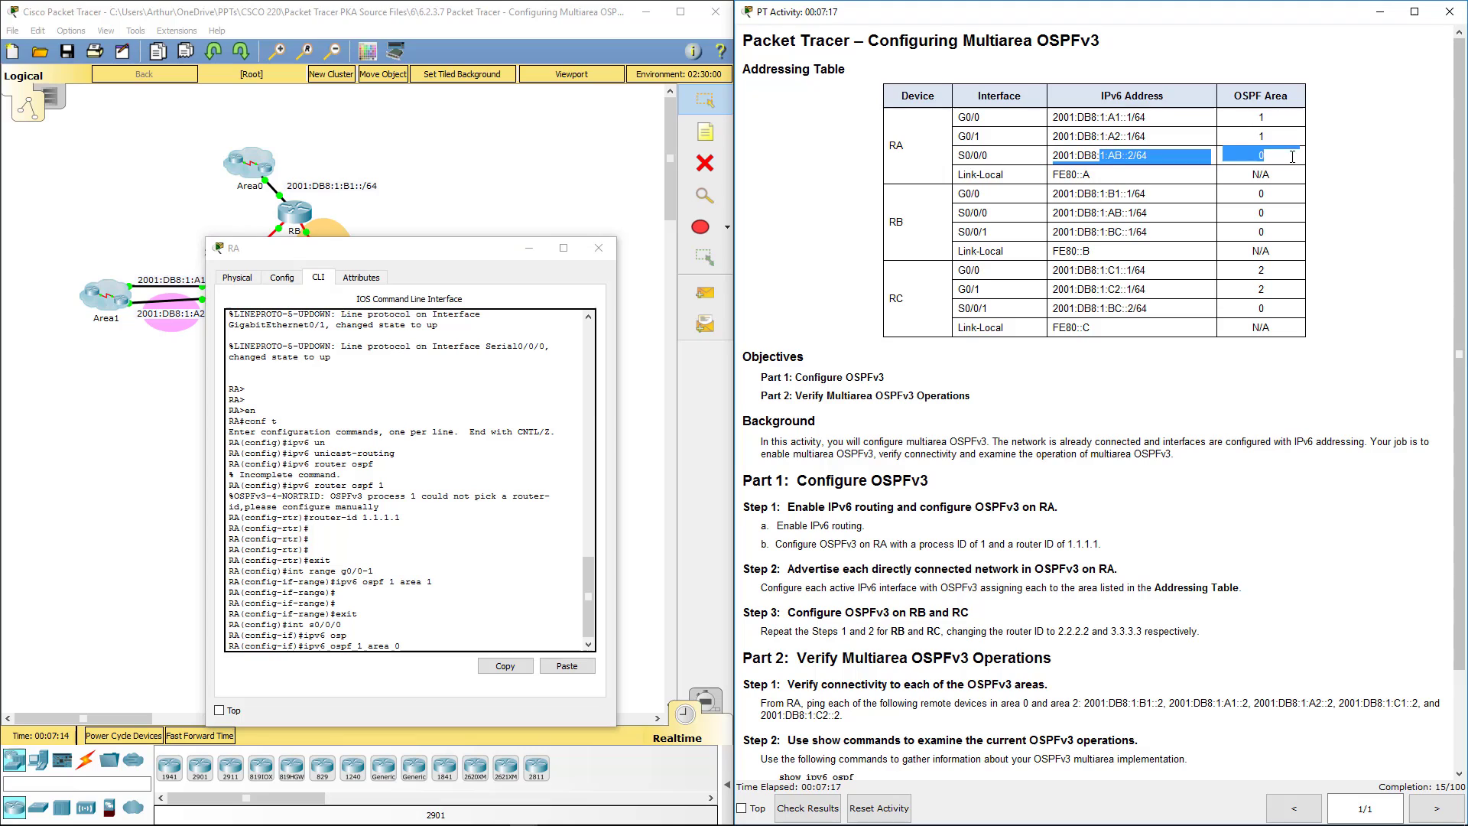
left_click(475, 540)
key("Return")
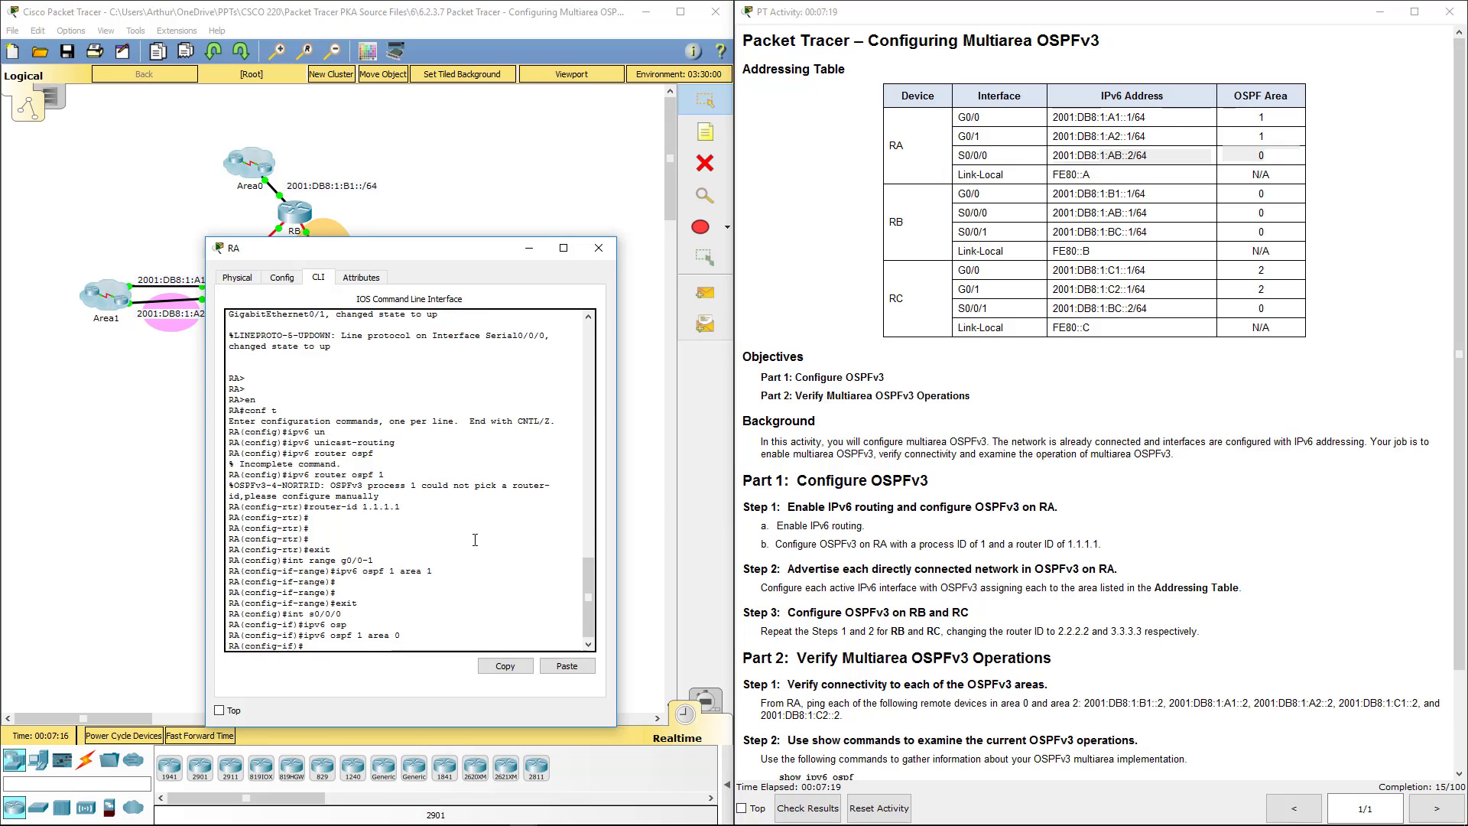
left_click(994, 540)
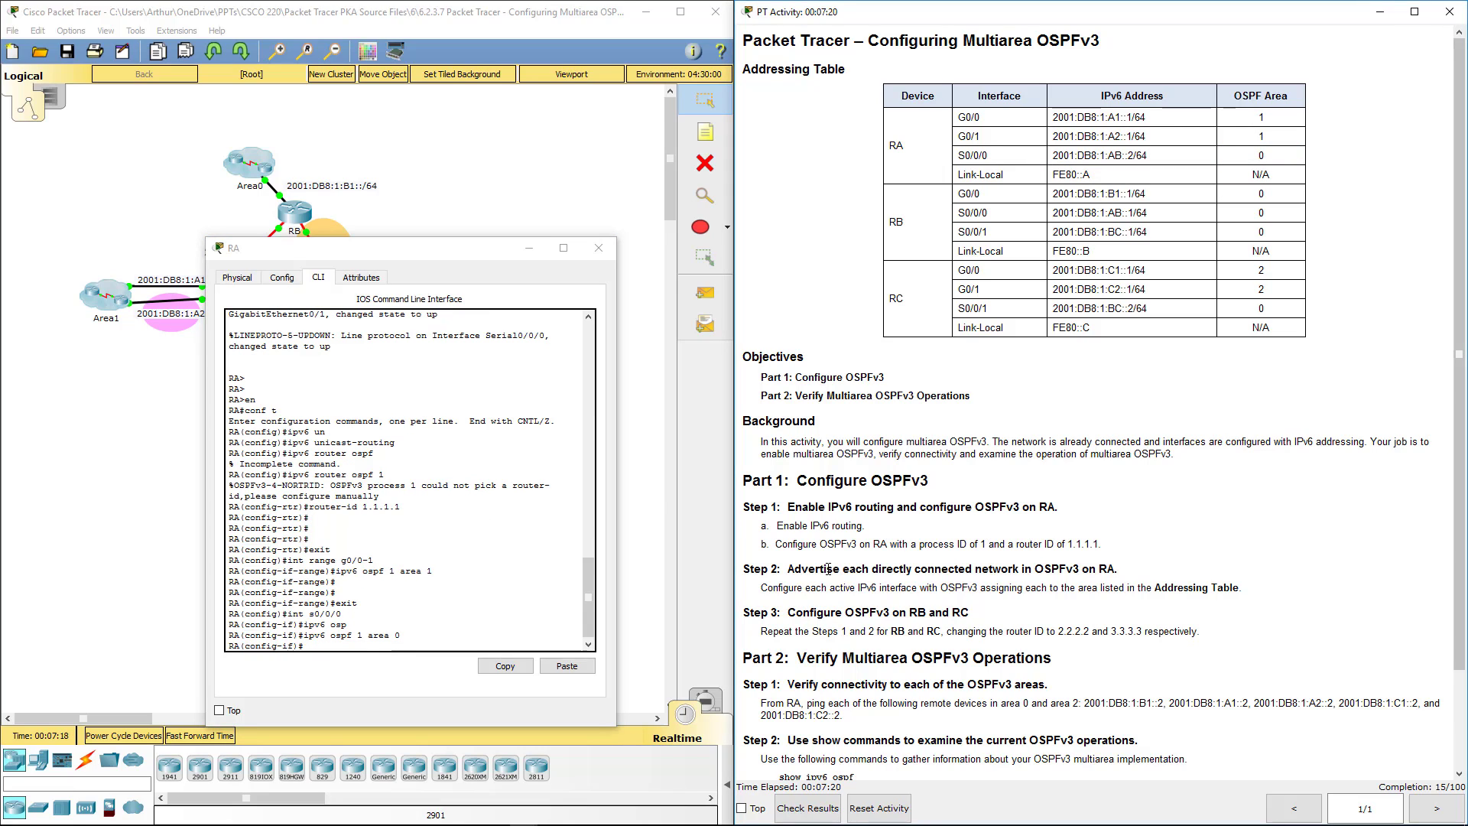
left_click_drag(781, 543, 1111, 535)
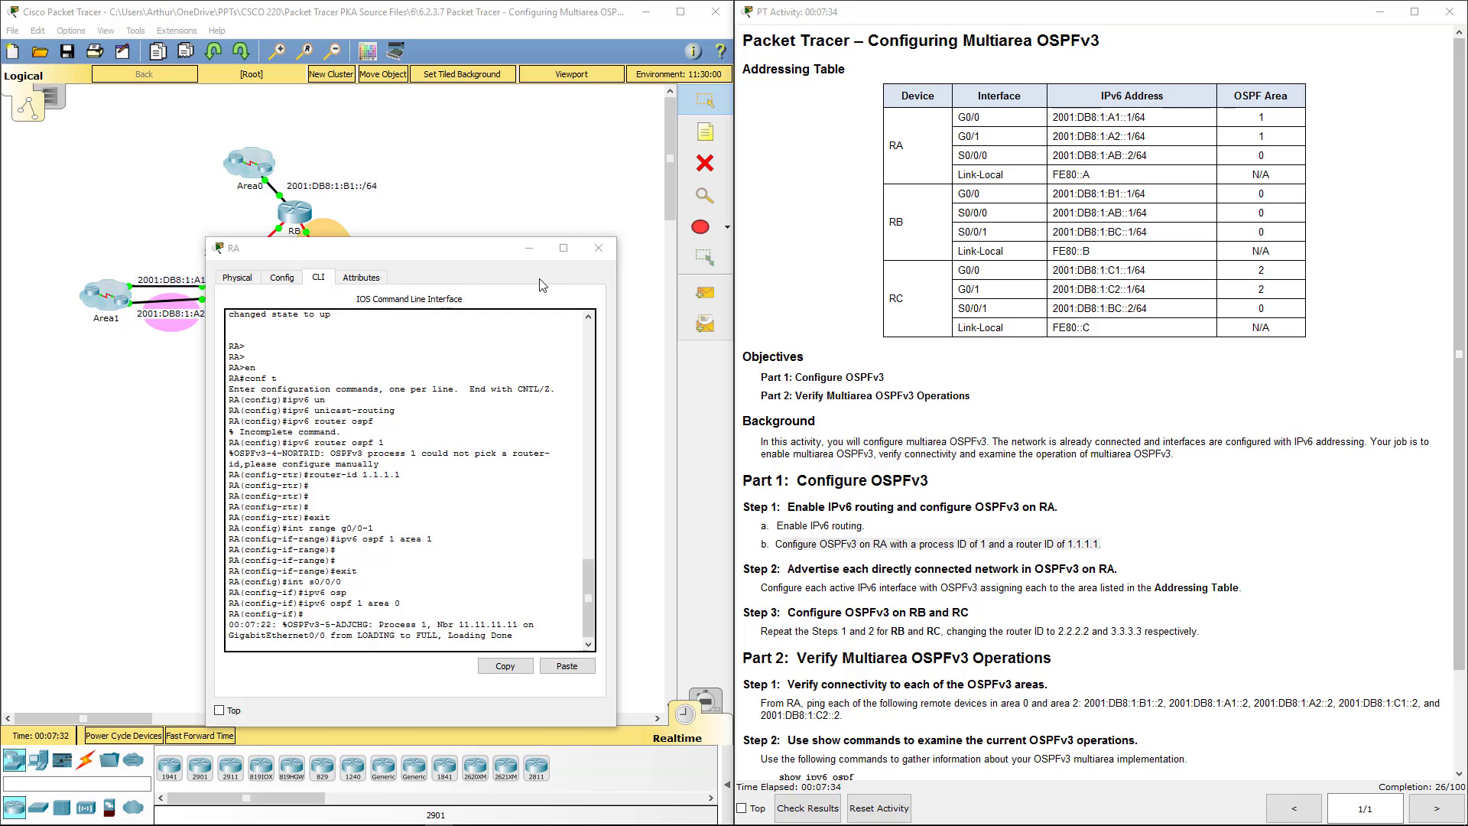
- In Notepad, draft RB's setup lines: en, conf t, ipv6 unicast-routing, ipv6 router ospf 1, router-id 2.2.2.2, exit
left_click(598, 248)
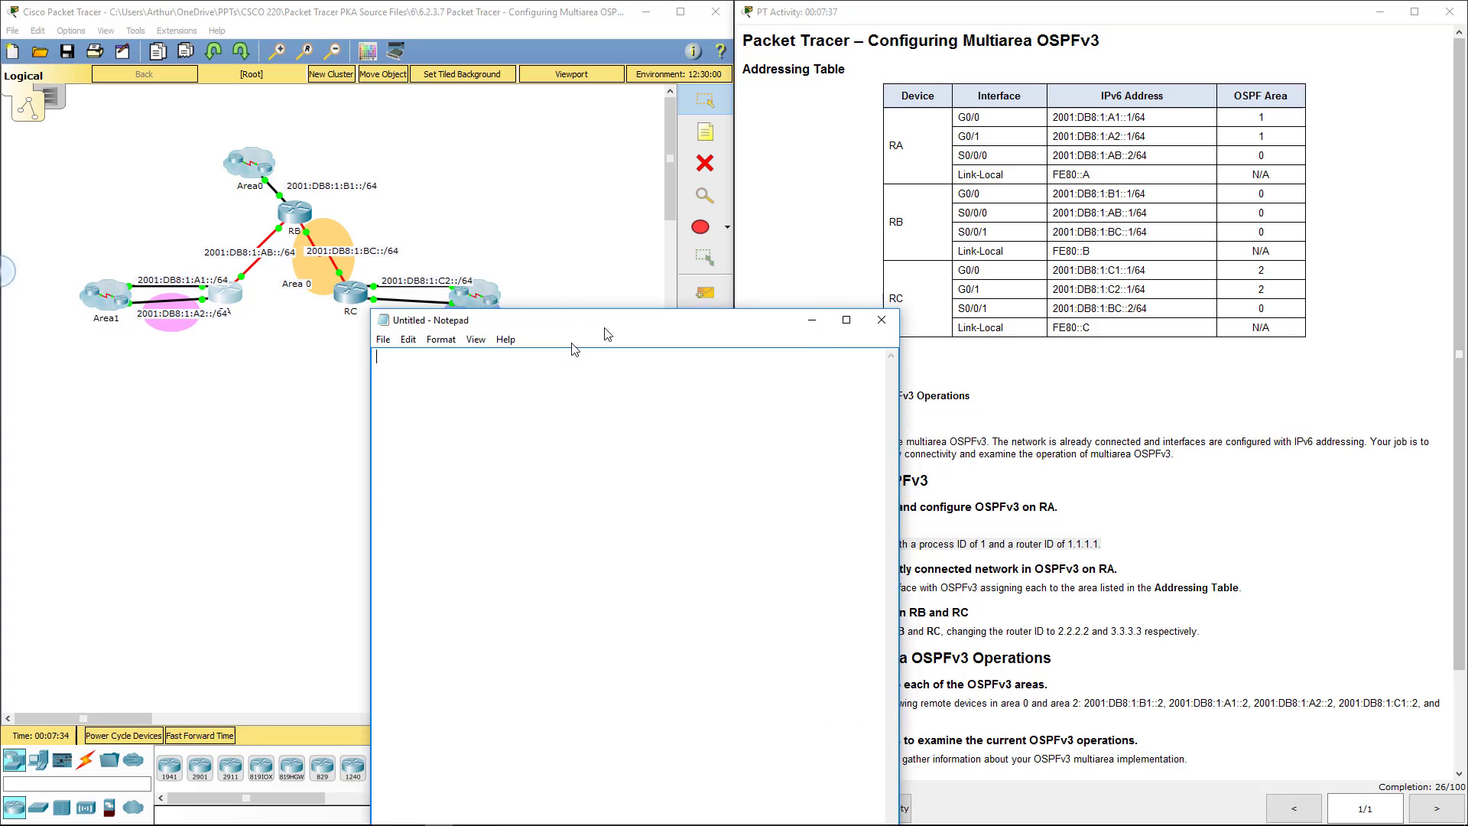
left_click_drag(600, 302, 365, 297)
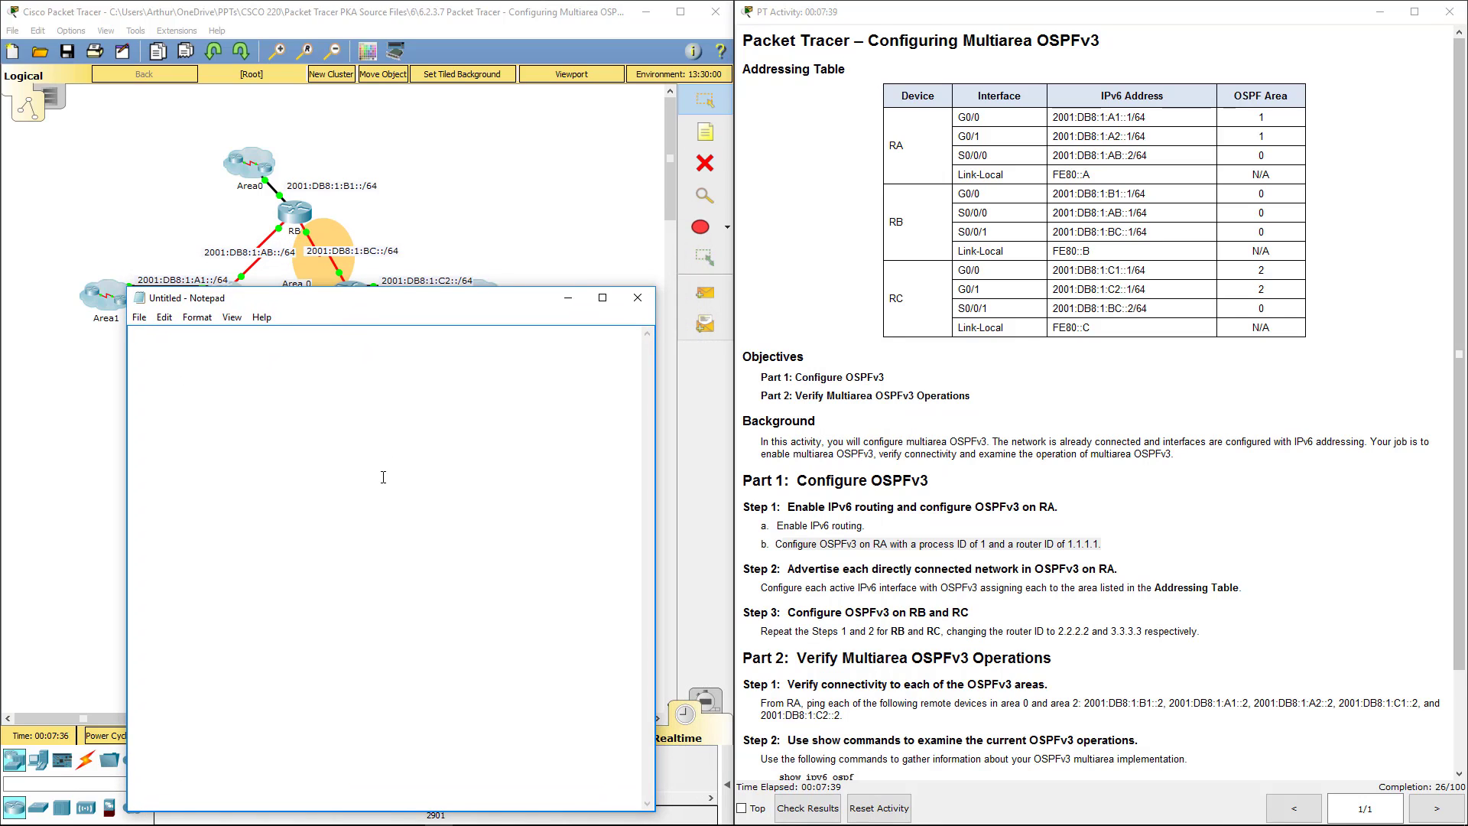
type("en conf t")
key("Return")
type("ipv6 un")
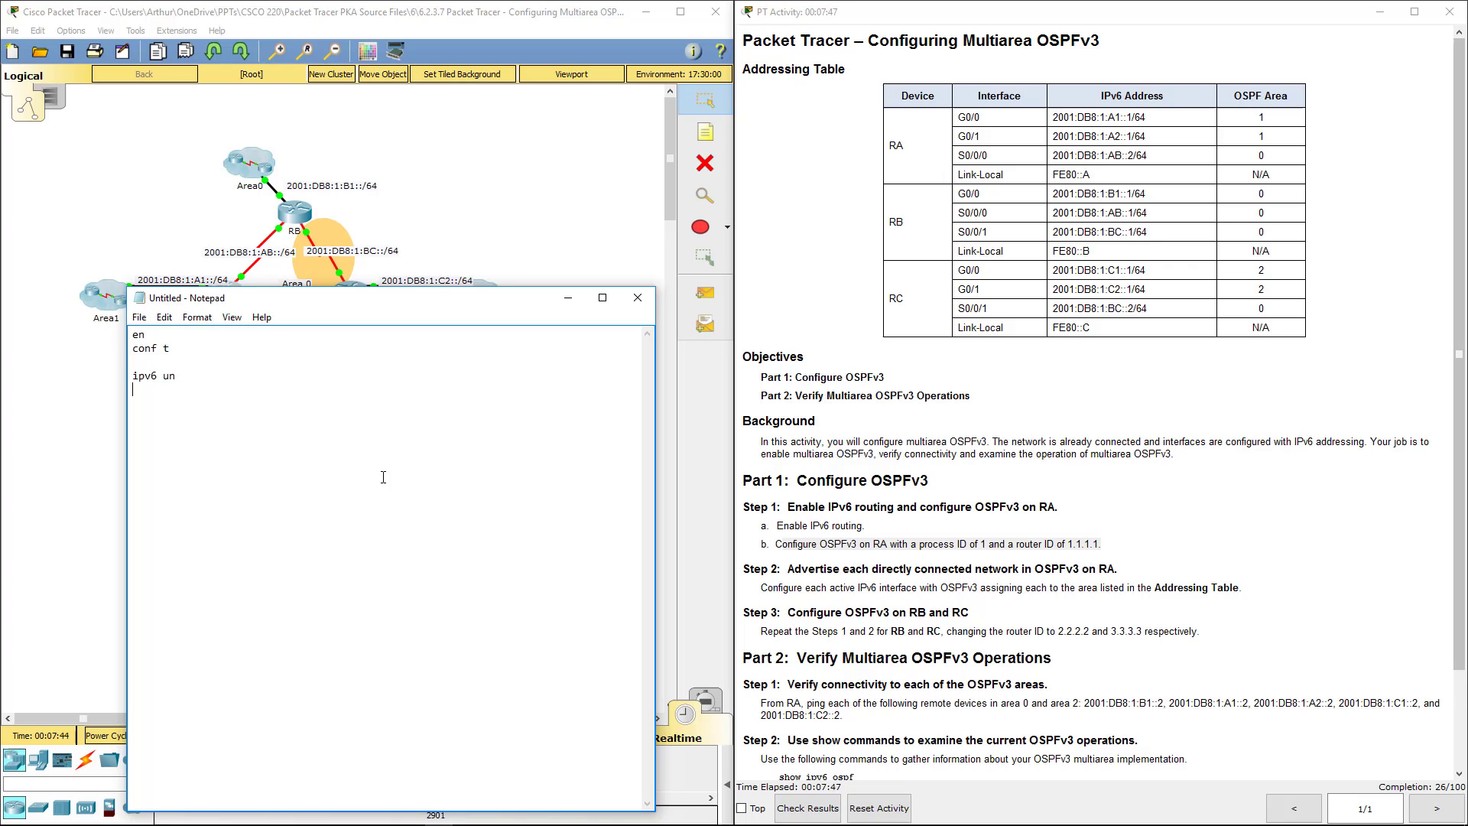
key("Return")
type("ipv6 rout")
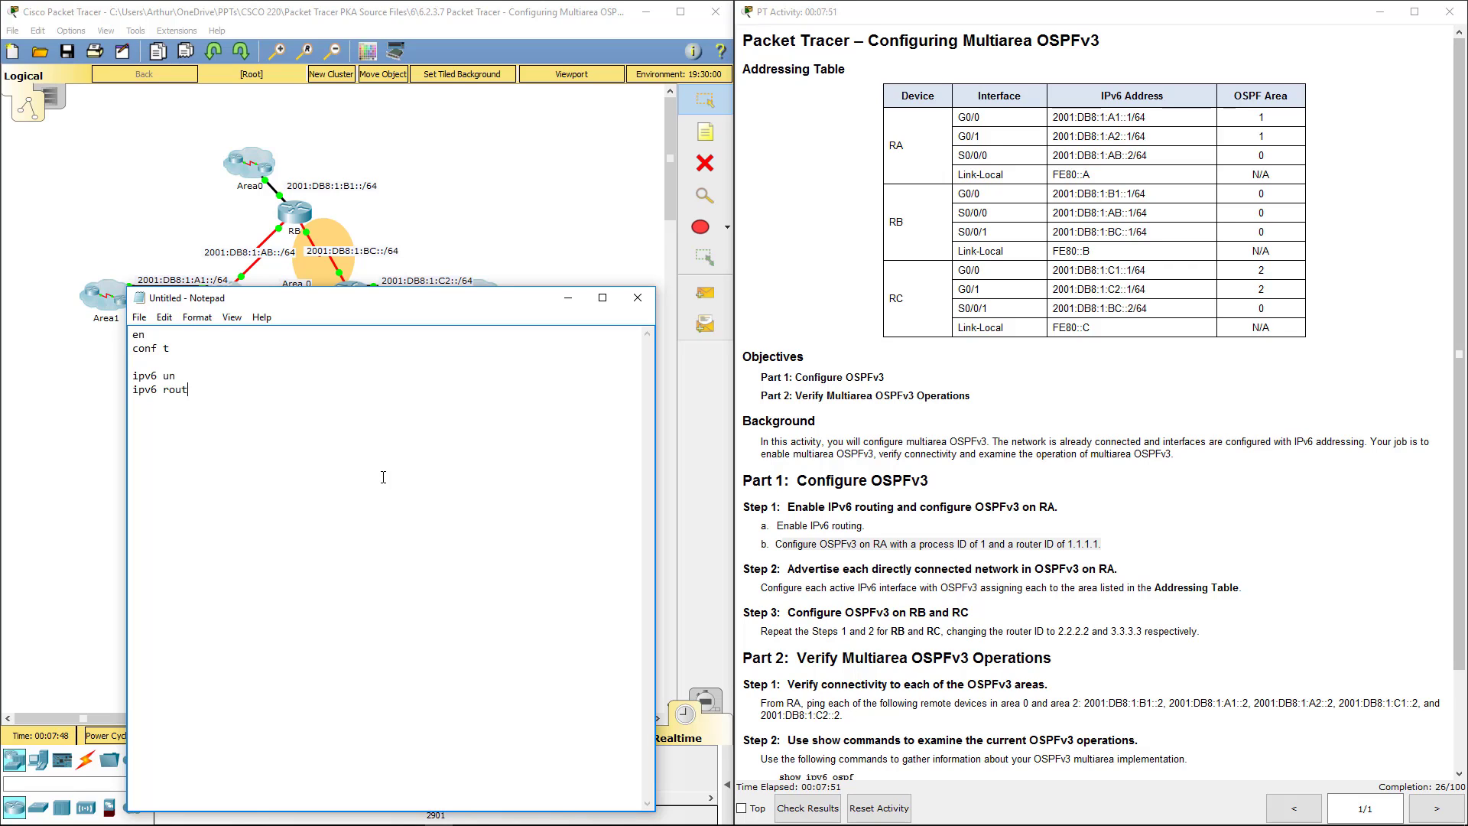
type("er ospf 1 ")
type("router")
key("BackSpace")
type("id 2.2.2.2")
key("Left")
key("Left")
key("Left")
key("Left")
key("Left")
type("r-")
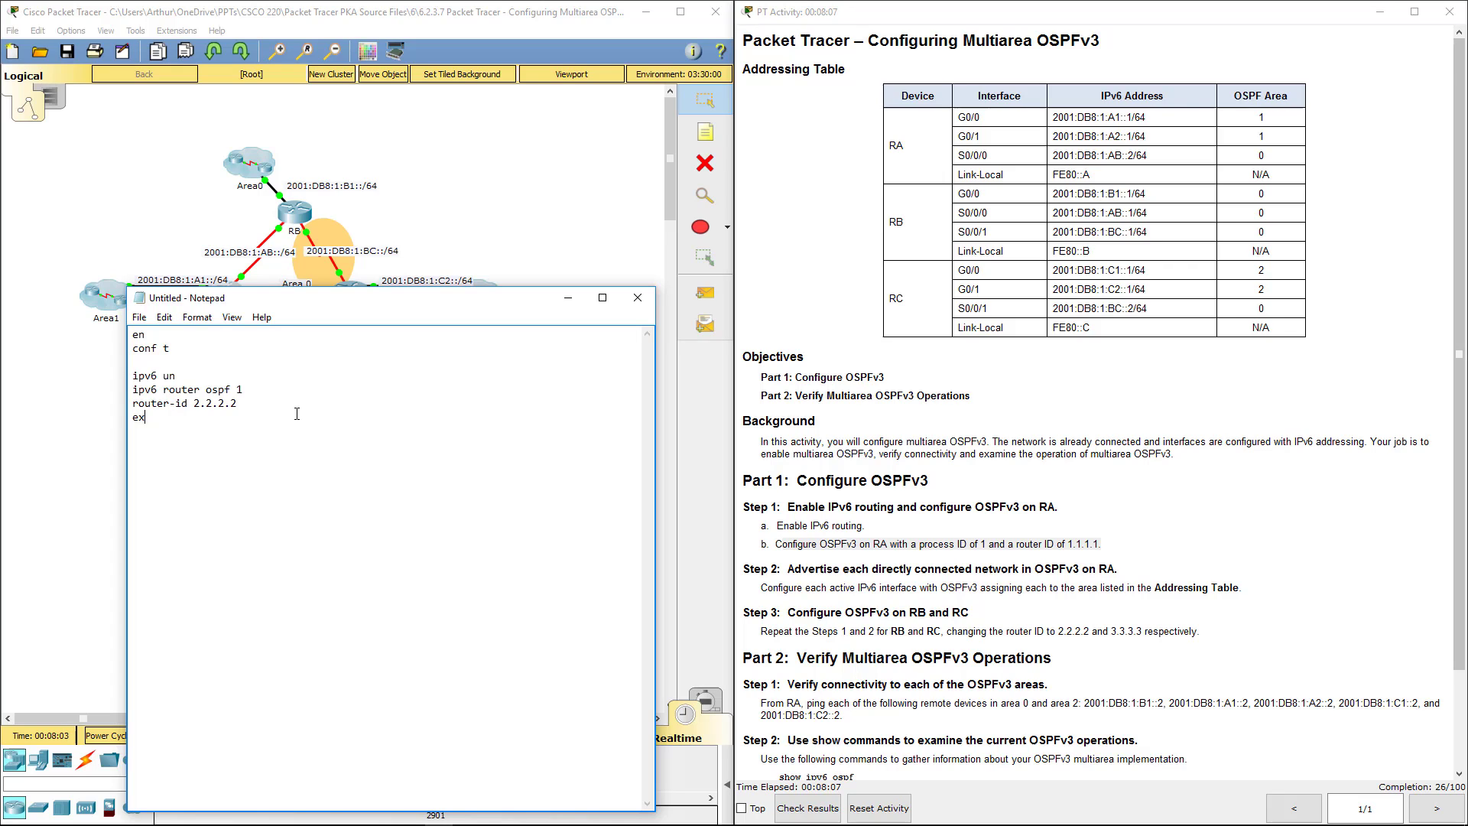
type("it")
key("Return")
- Add 'int range s0/0/0-1, g0/0' with 'ipv6 ospf 1 area 0' and exit to the script
type("int range")
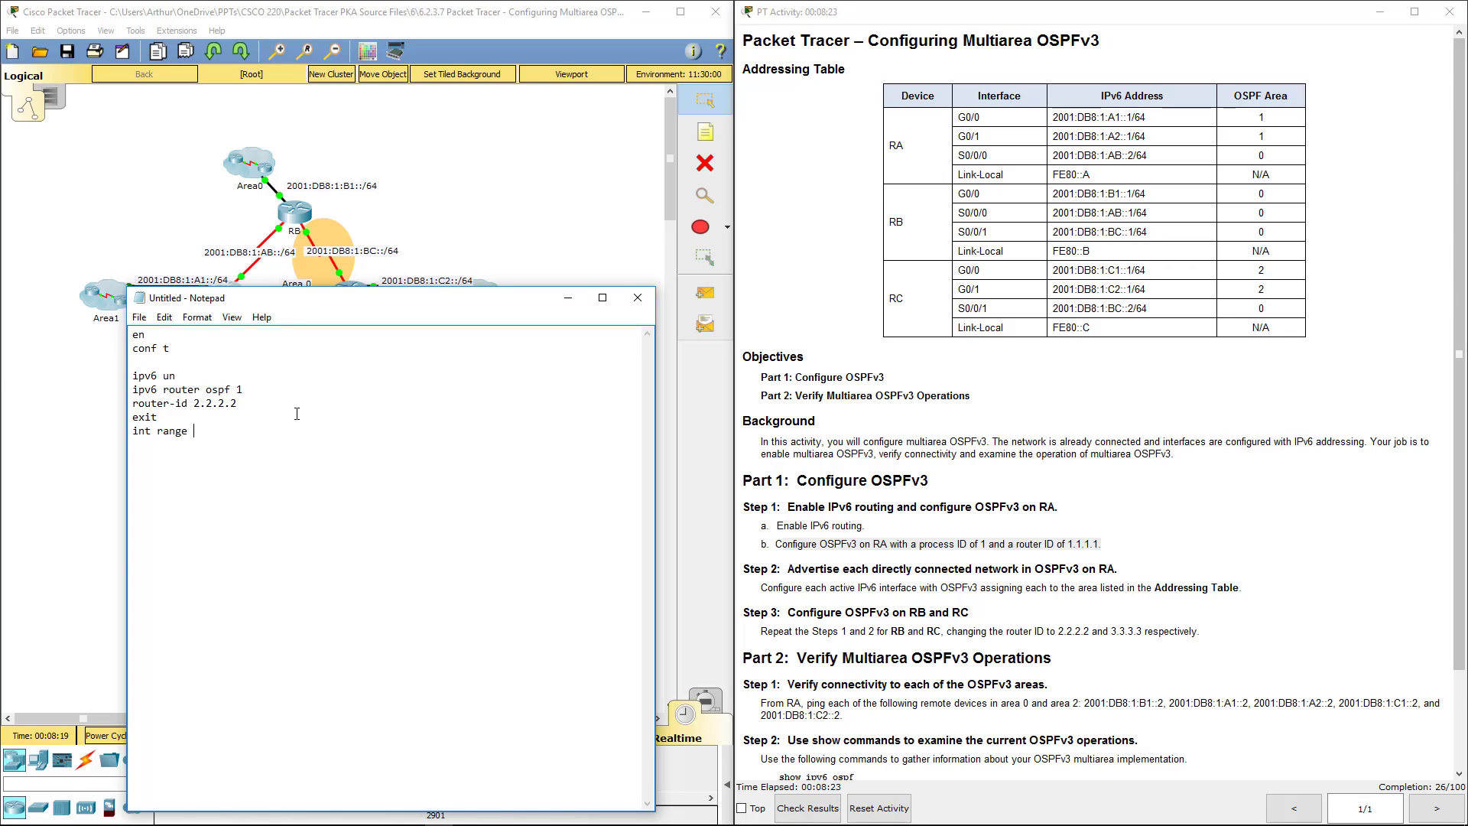
type("s0/0")
key("BackSpace")
key("BackSpace")
type("/0/0-1, g0/0")
key("Return")
type("ipv6 ospf 1 area 0 ")
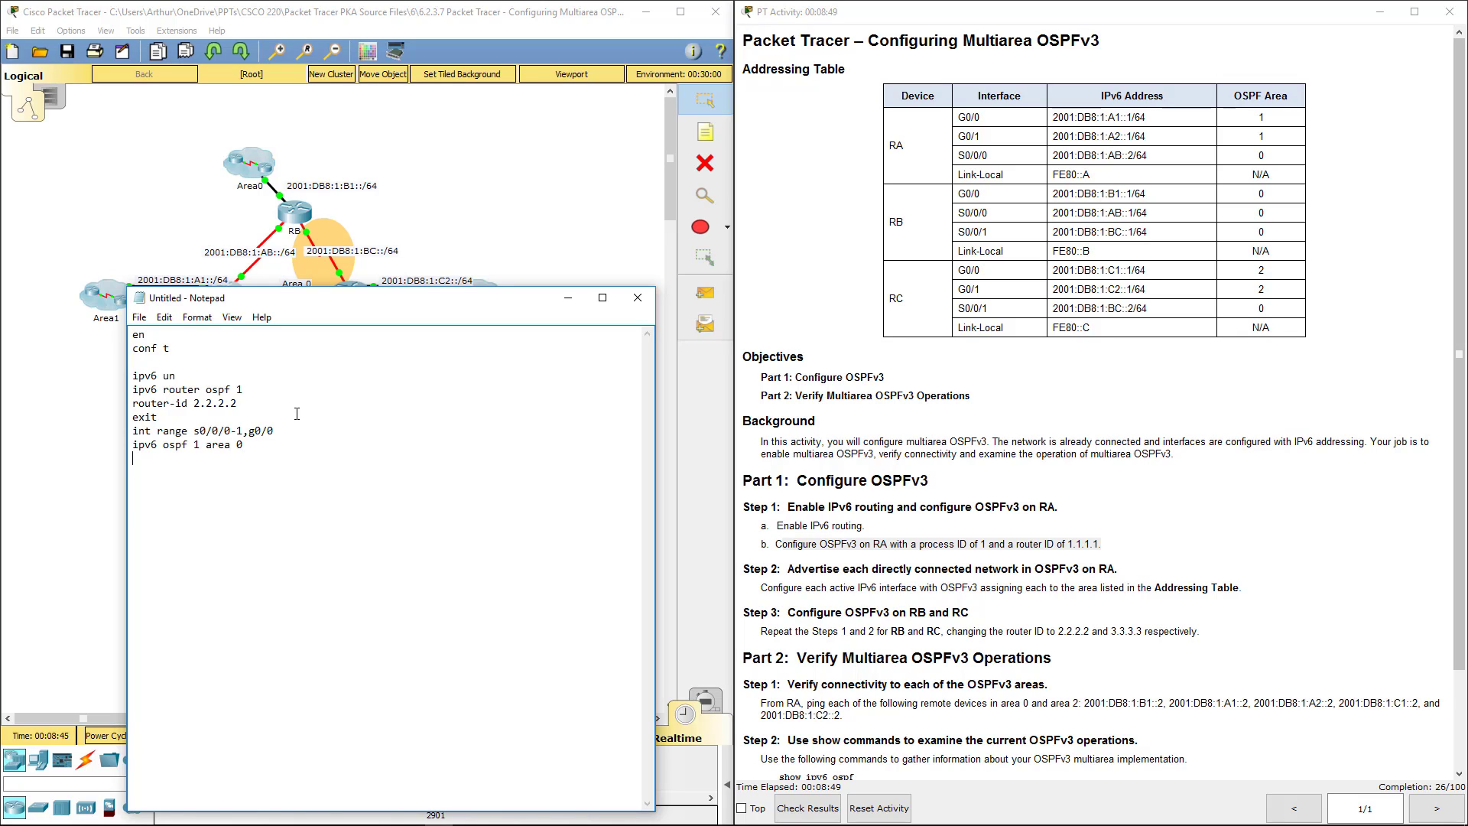
type("exit")
- Copy the whole RB script and paste it into RB's CLI
left_click_drag(230, 462, 121, 300)
key("ctrl+c")
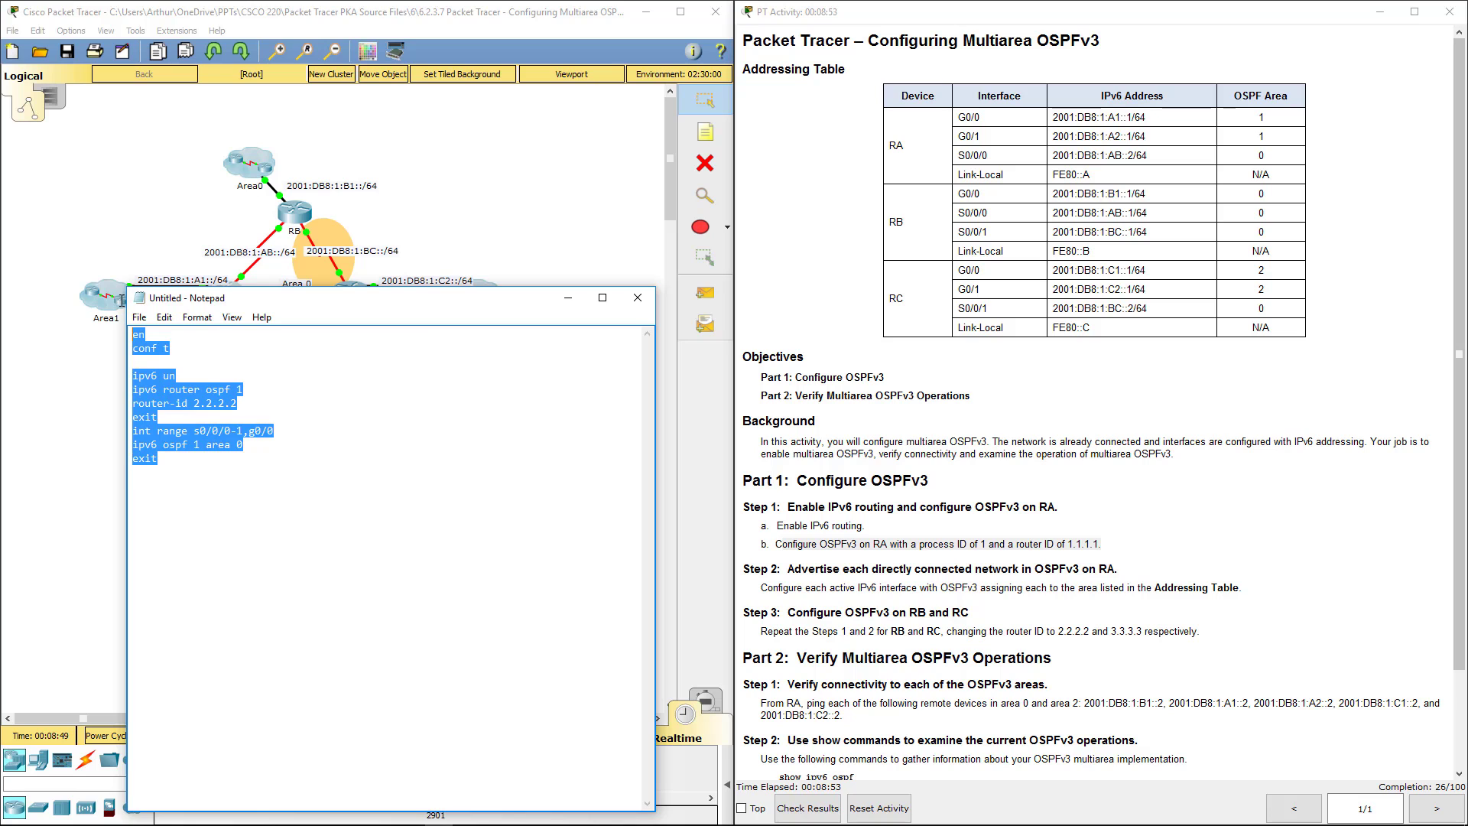
left_click_drag(403, 300, 1068, 253)
left_click(304, 218)
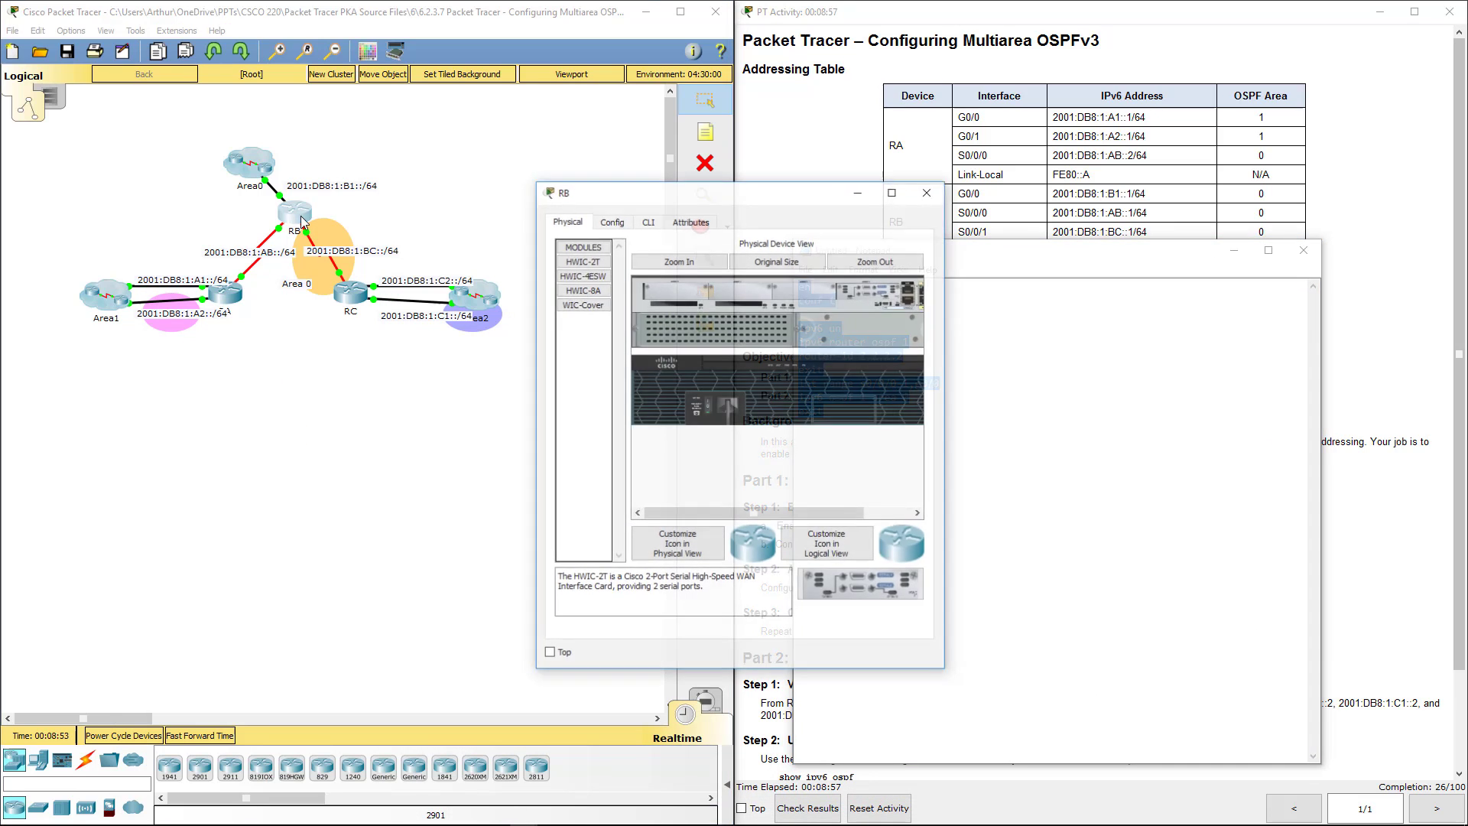
left_click(647, 221)
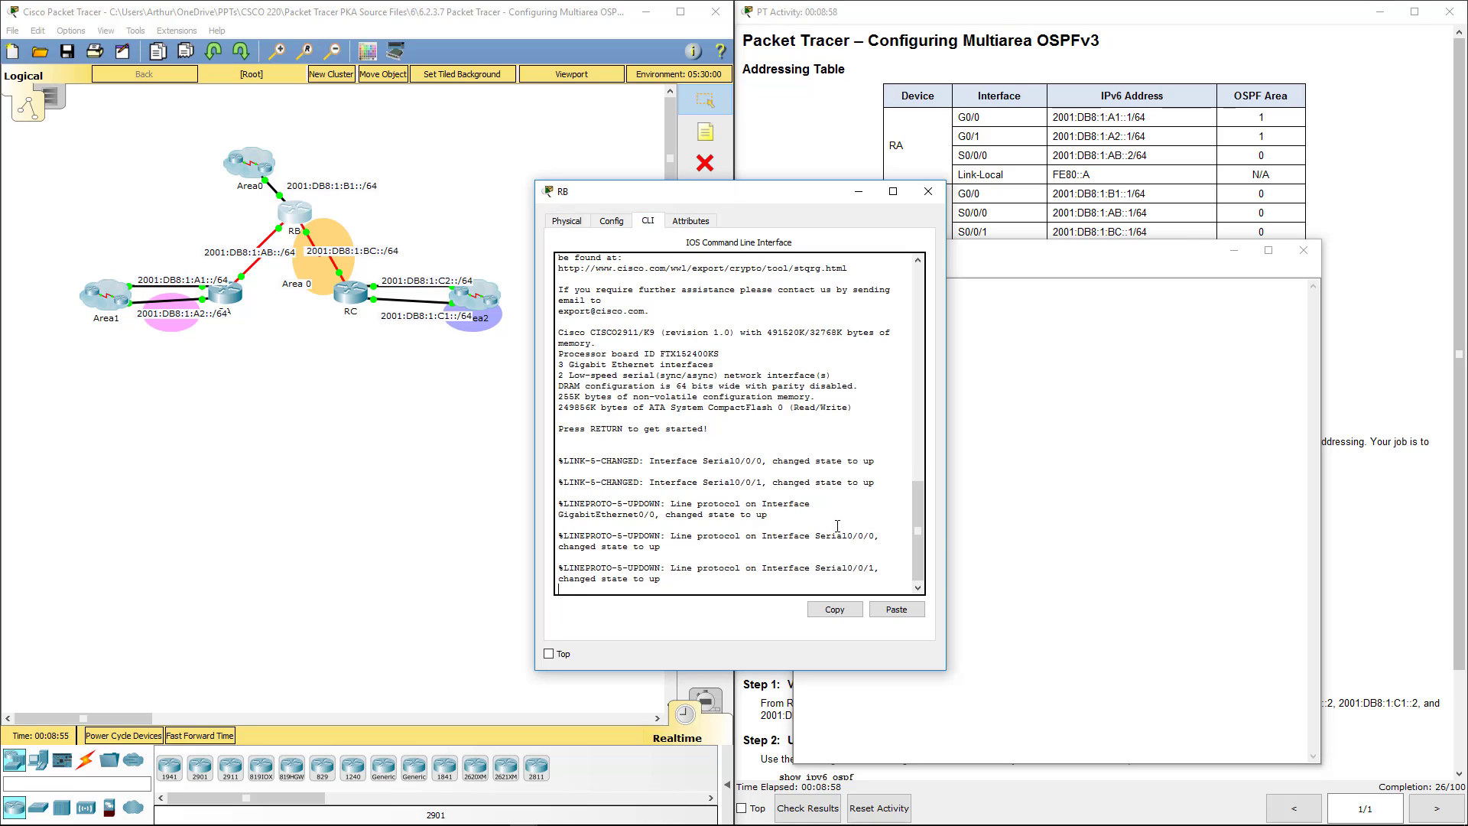
key("Return")
key("Return")
key("Return")
left_click(896, 609)
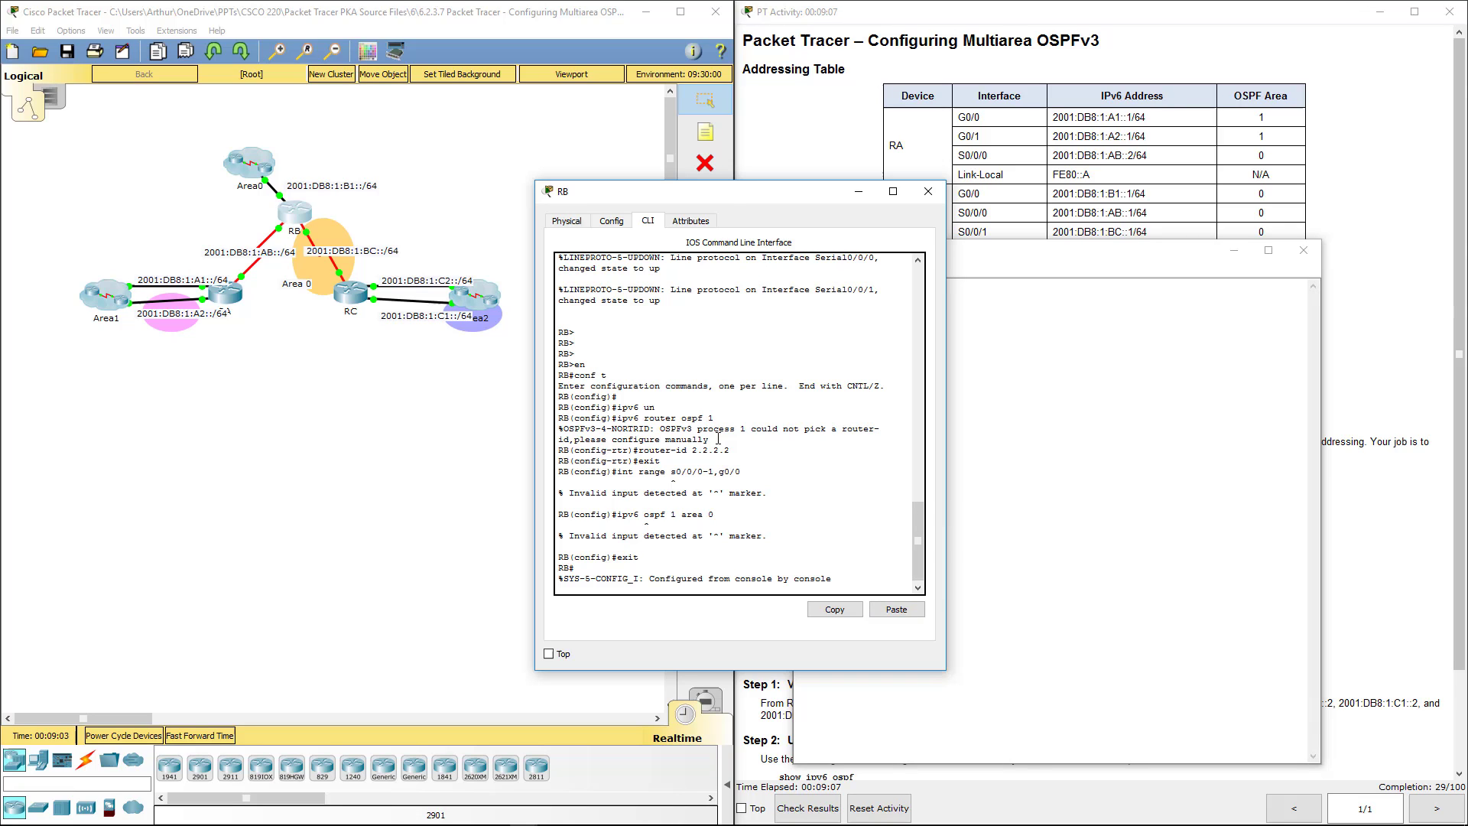
- In Notepad, drop 'range' from the interface line and duplicate the interface block three times
left_click_drag(727, 197, 483, 204)
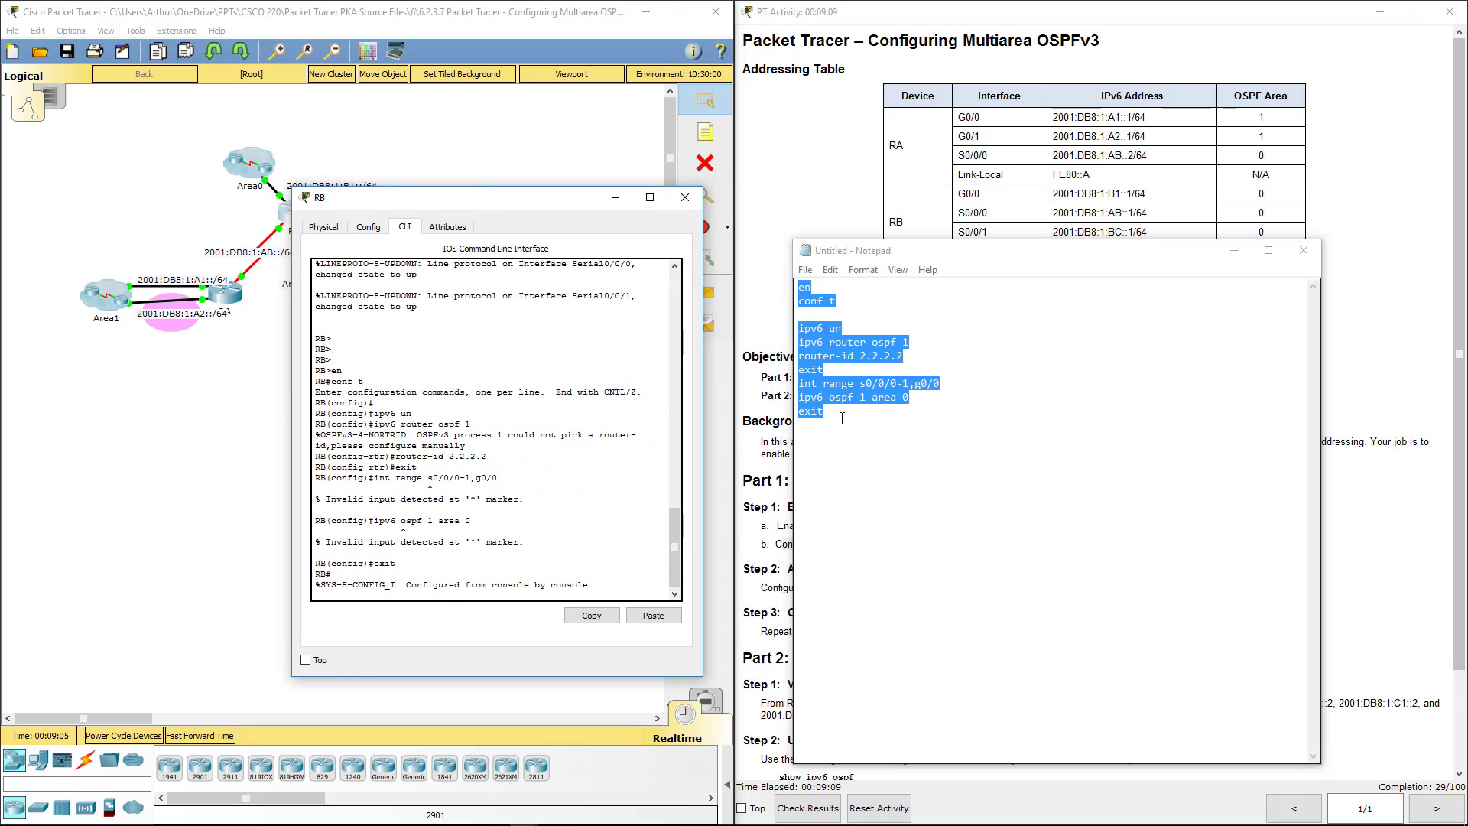
left_click(872, 424)
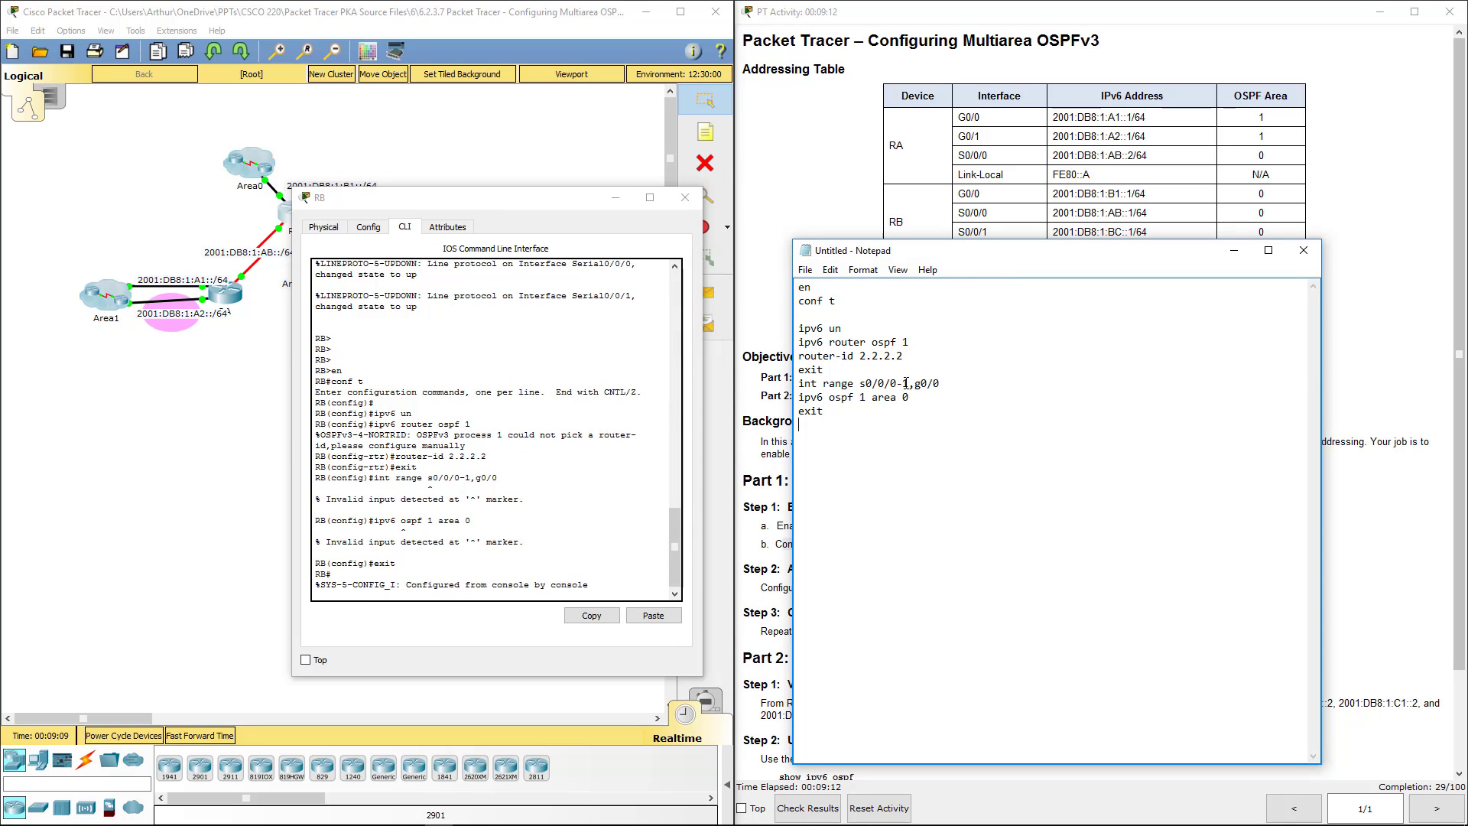
double_click(849, 386)
key("Delete")
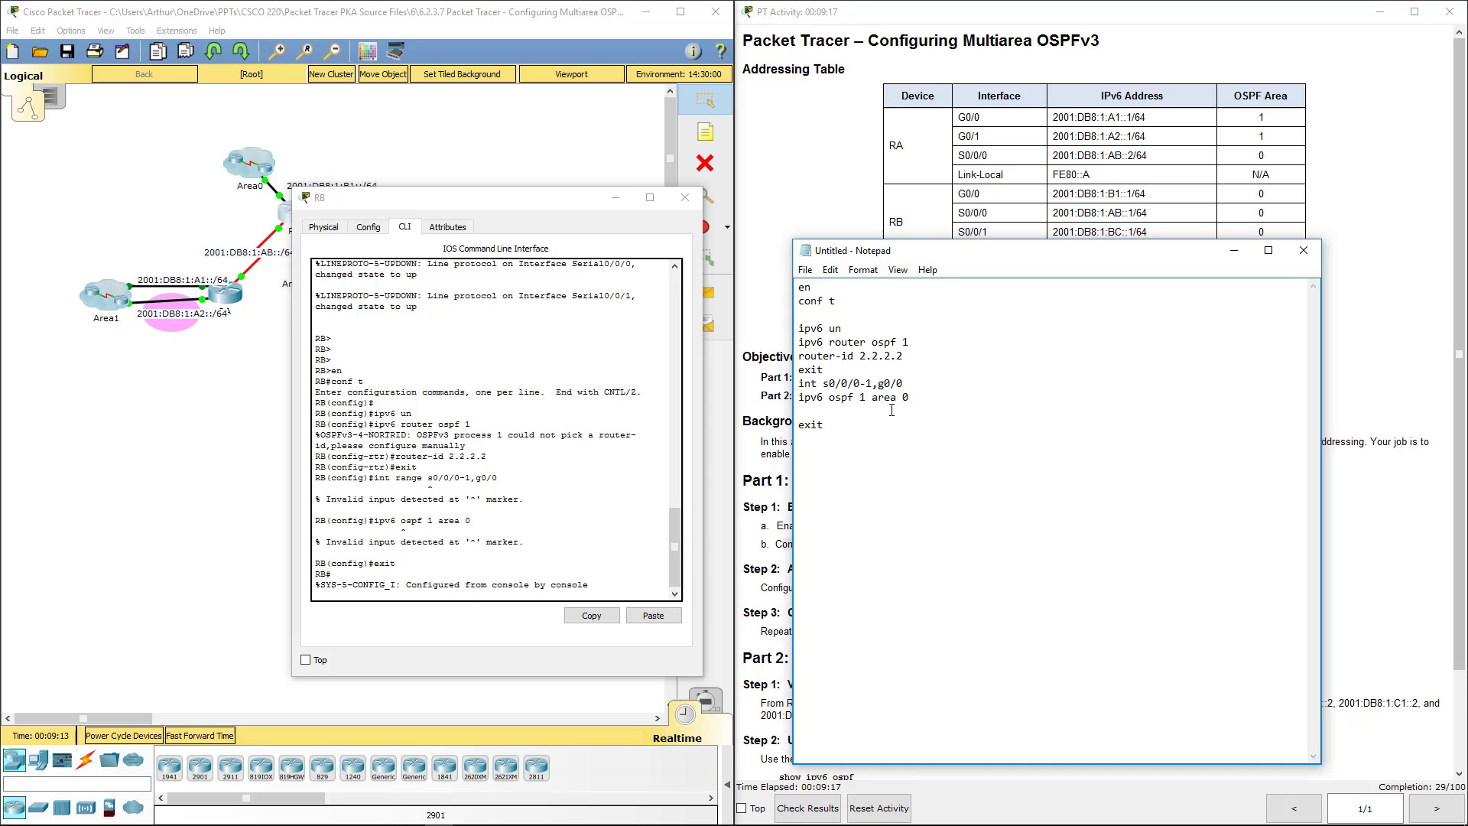
left_click_drag(834, 414, 795, 384)
key("ctrl+c")
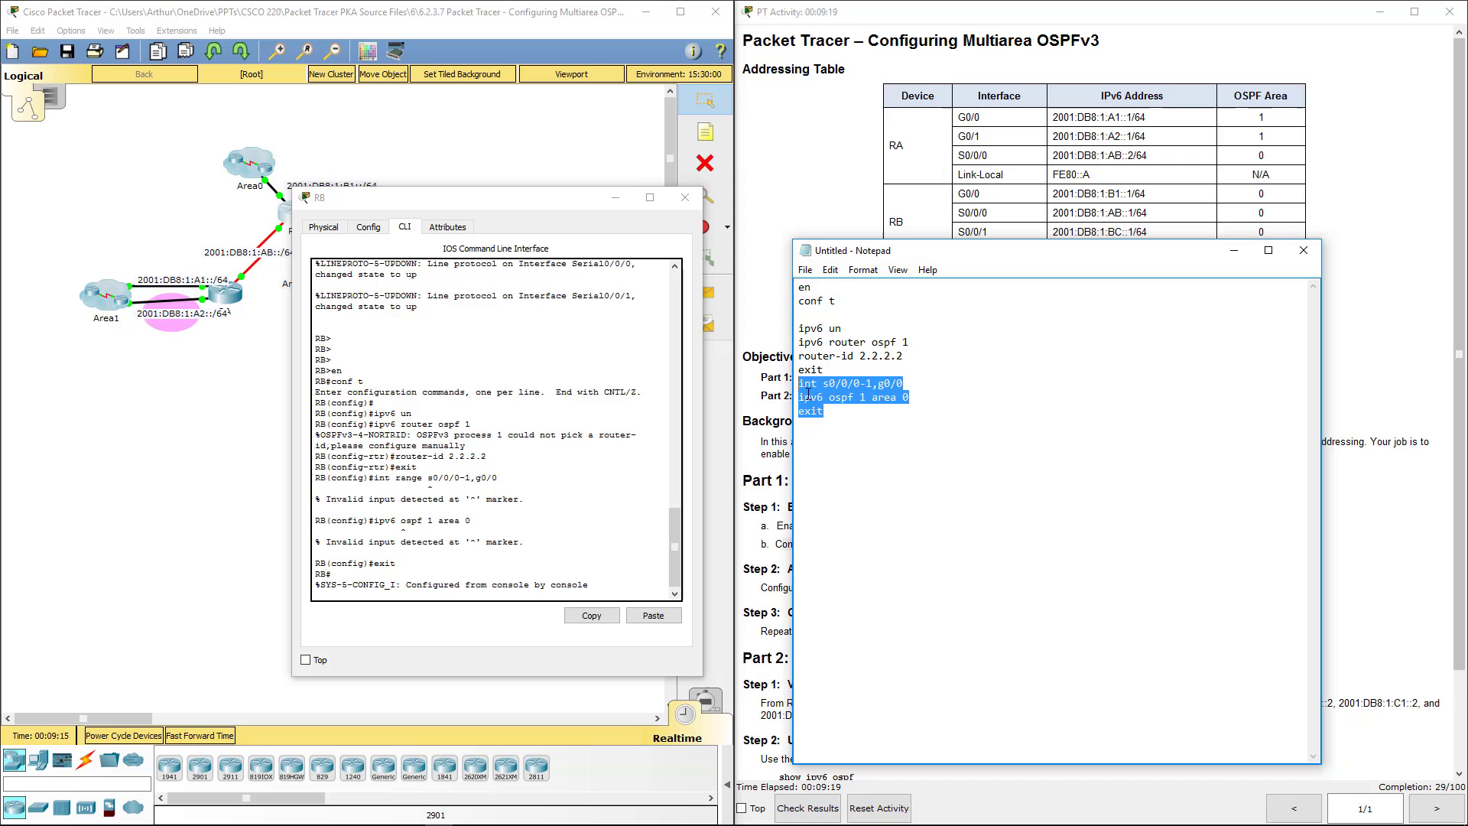
left_click(868, 413)
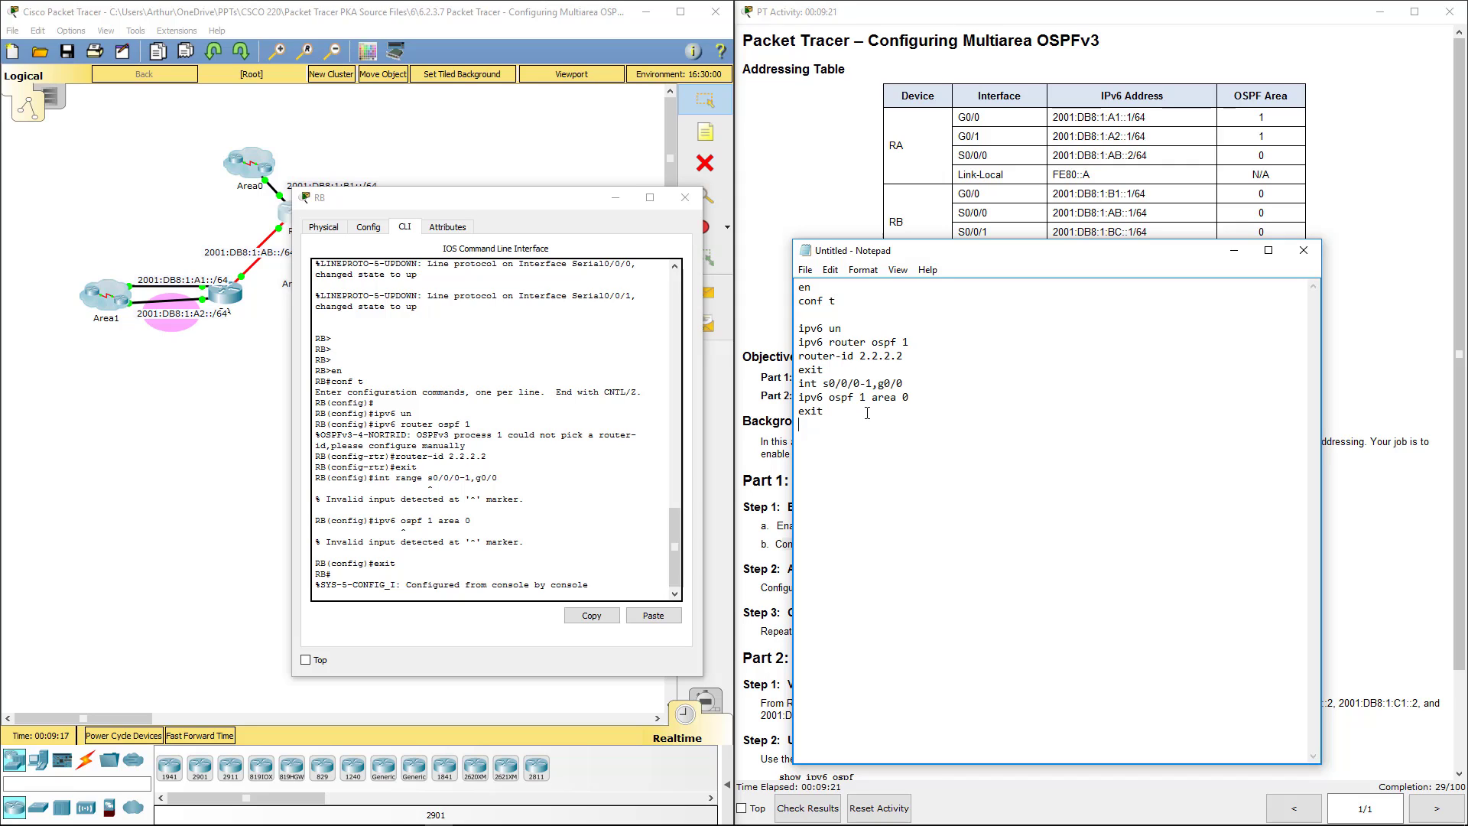
key("Return")
key("ctrl+v")
key("Return")
key("Return")
key("ctrl+v")
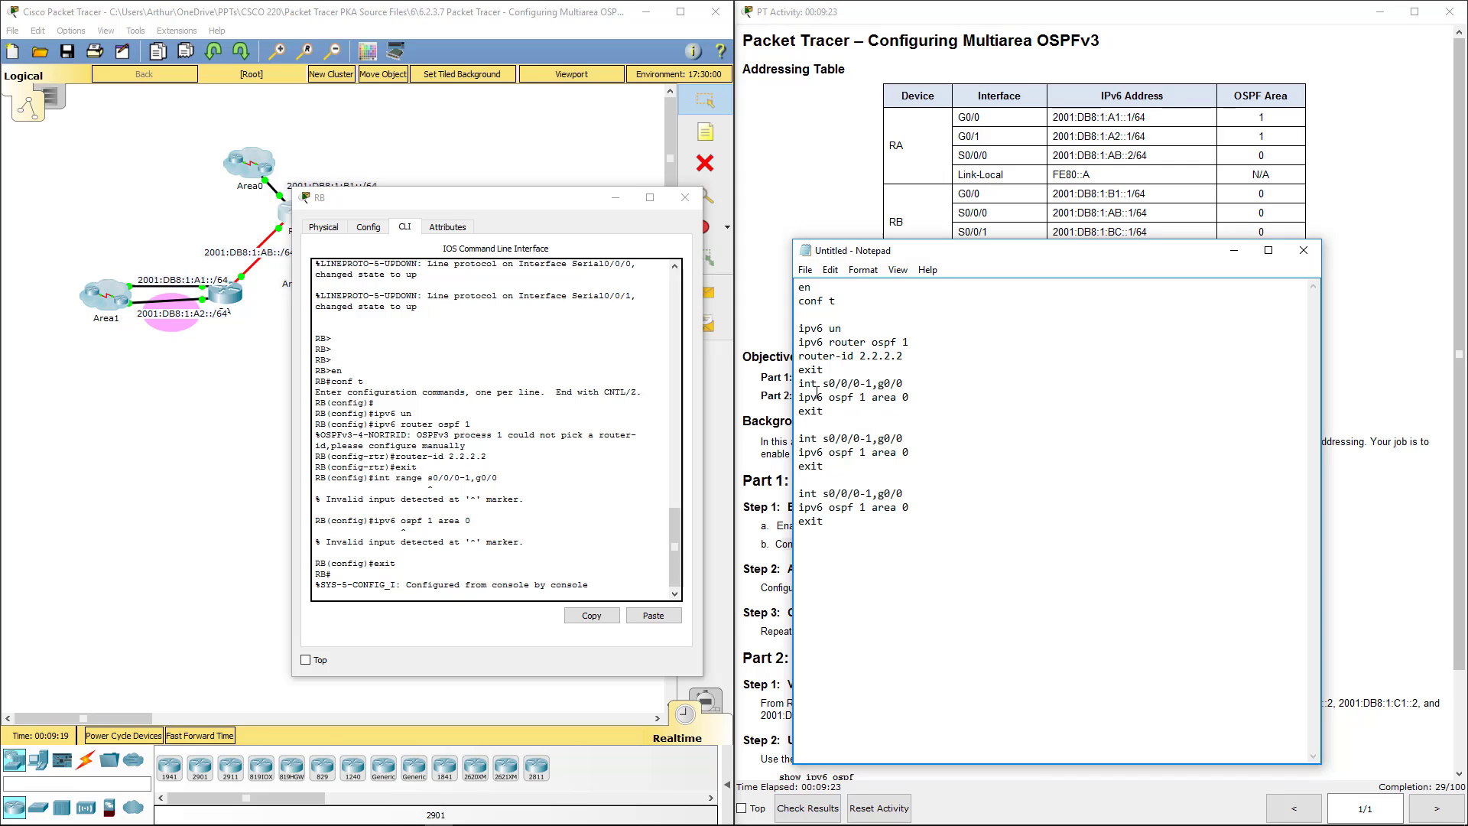
- Trim the three blocks so they target s0/0/0, s0/0/1 and g0/0 respectively
left_click_drag(867, 383, 907, 381)
key("BackSpace")
left_click(868, 440)
key("BackSpace")
key("BackSpace")
left_click_drag(892, 440, 865, 441)
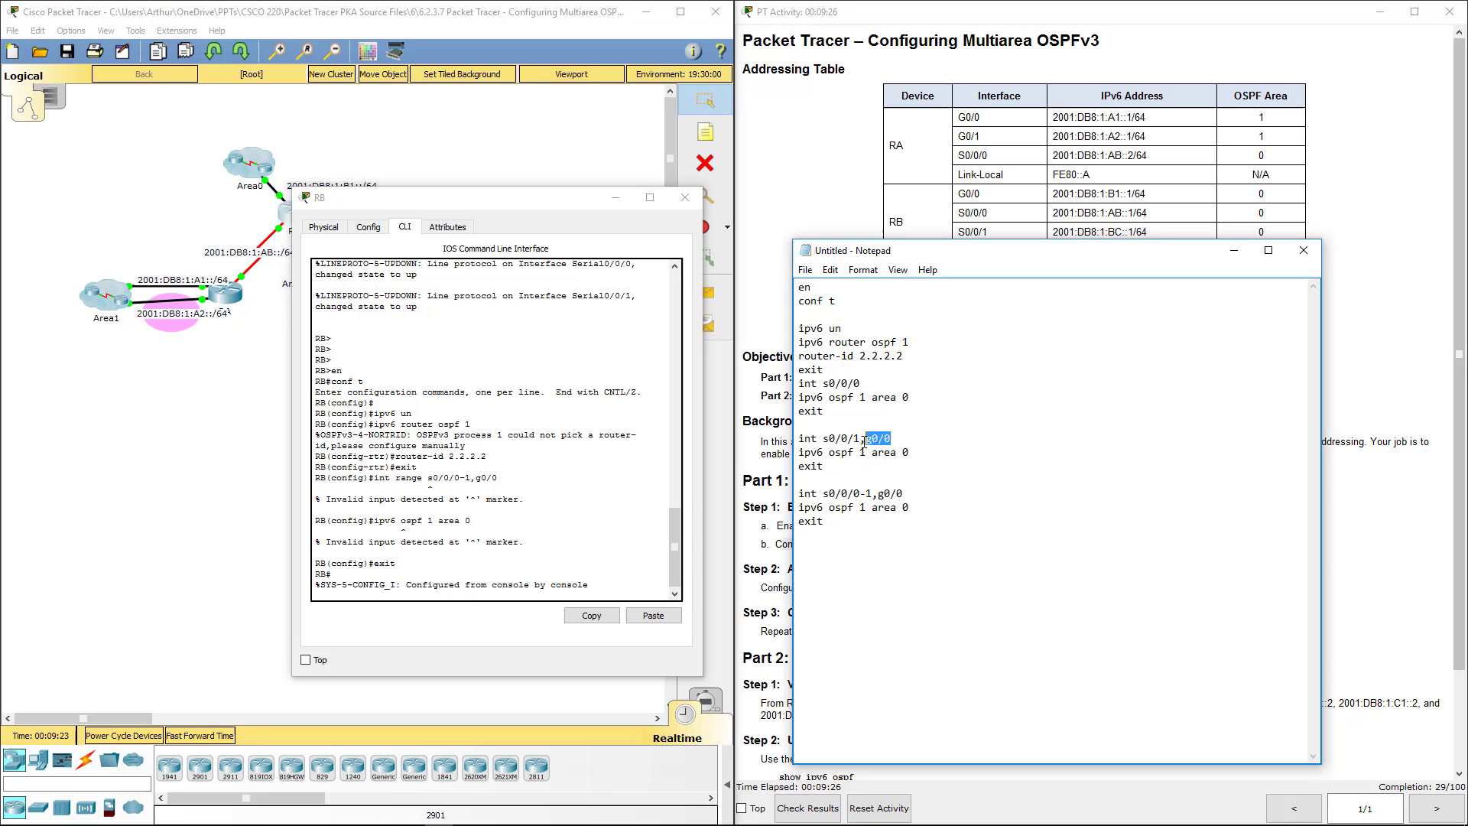
key("BackSpace")
key("BackSpace")
left_click_drag(881, 494, 787, 388)
key("ctrl+c")
key("BackSpace")
key("BackSpace")
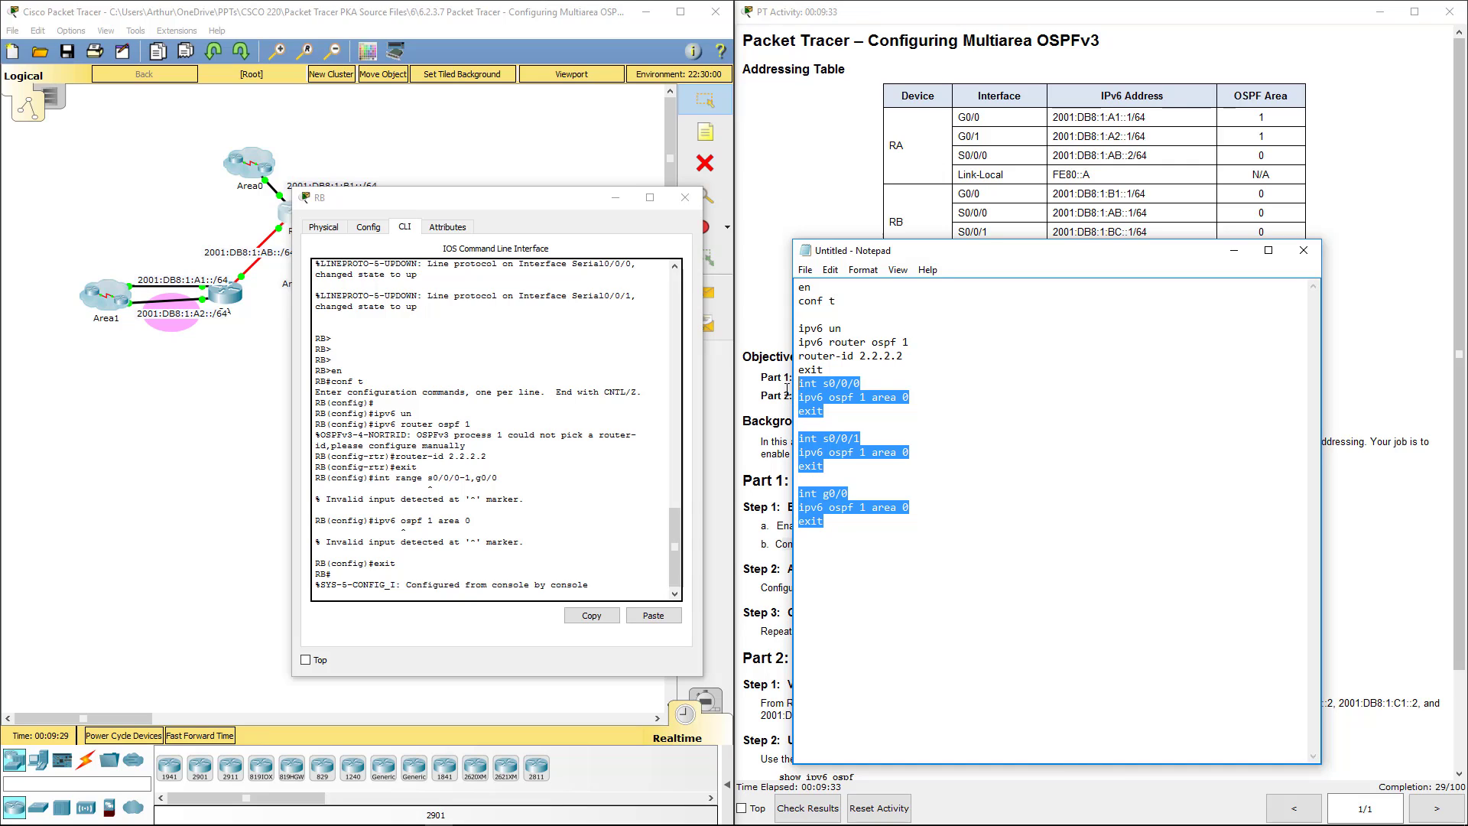
- Enter conf t on RB, paste the per-interface area 0 commands, and close RB
left_click(469, 584)
key("Return")
key("Return")
key("Return")
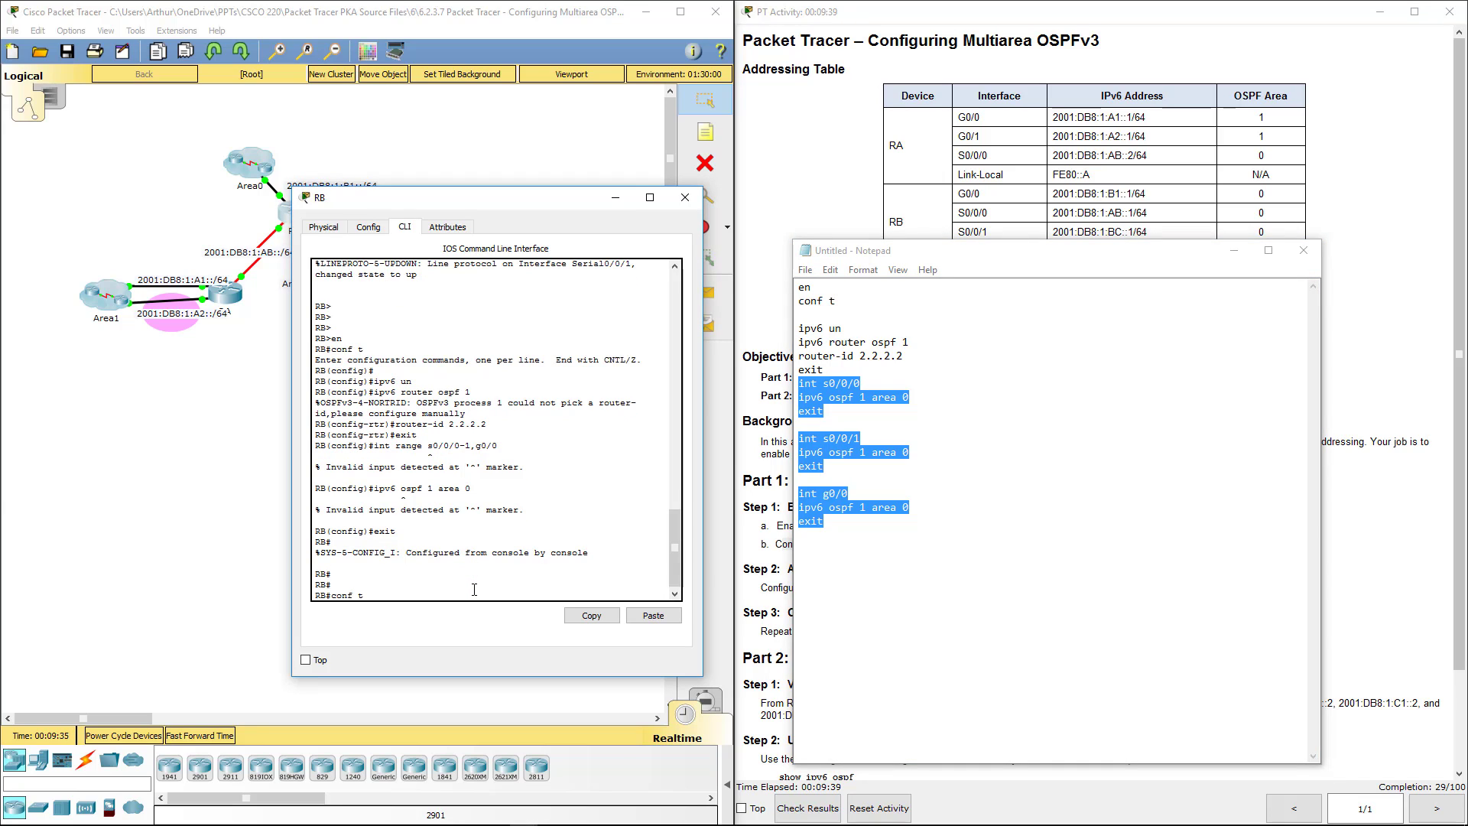
type("conf t")
key("Return")
key("Return")
key("Return")
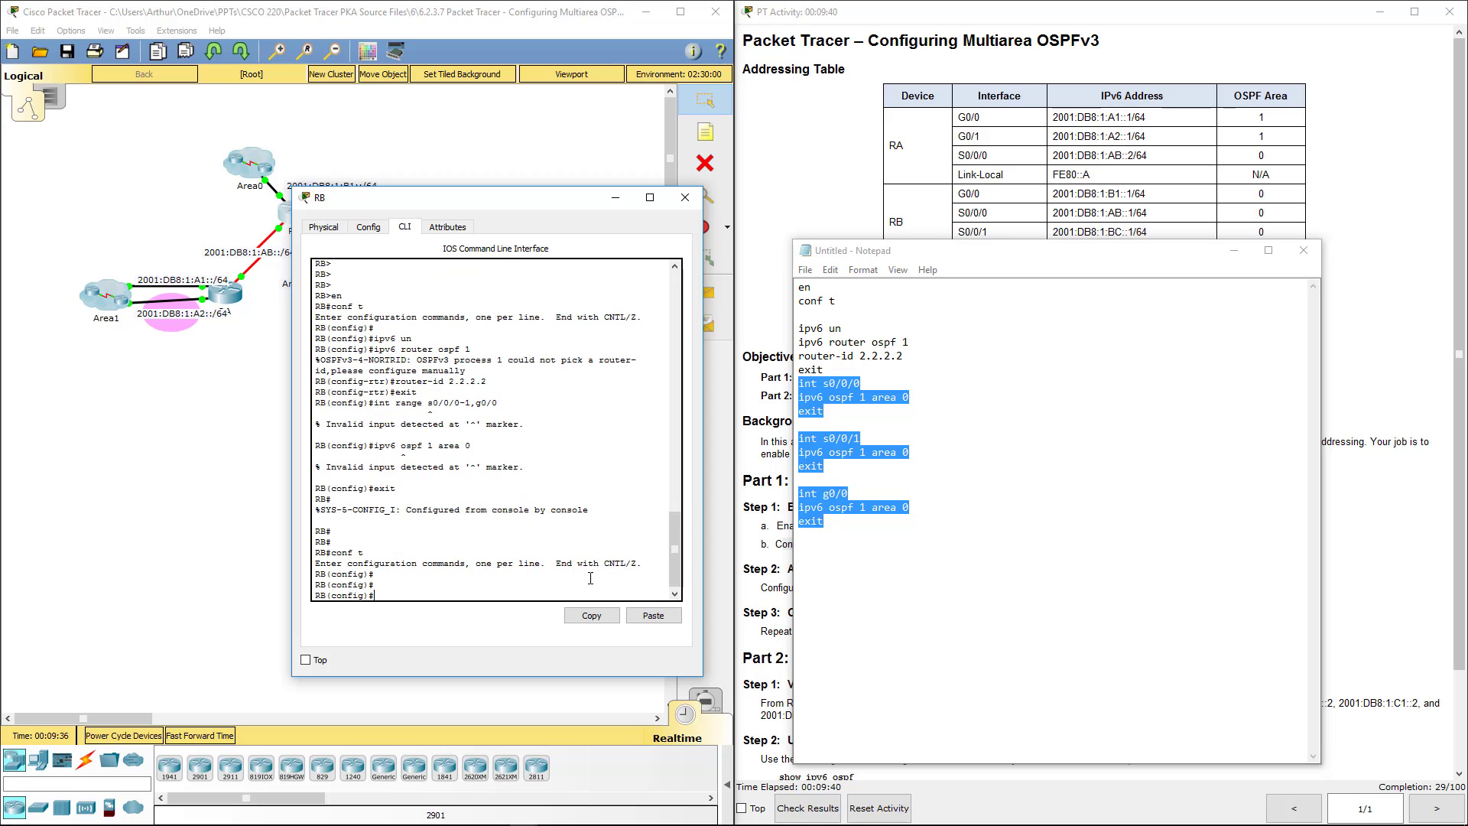
left_click(652, 616)
key("Return")
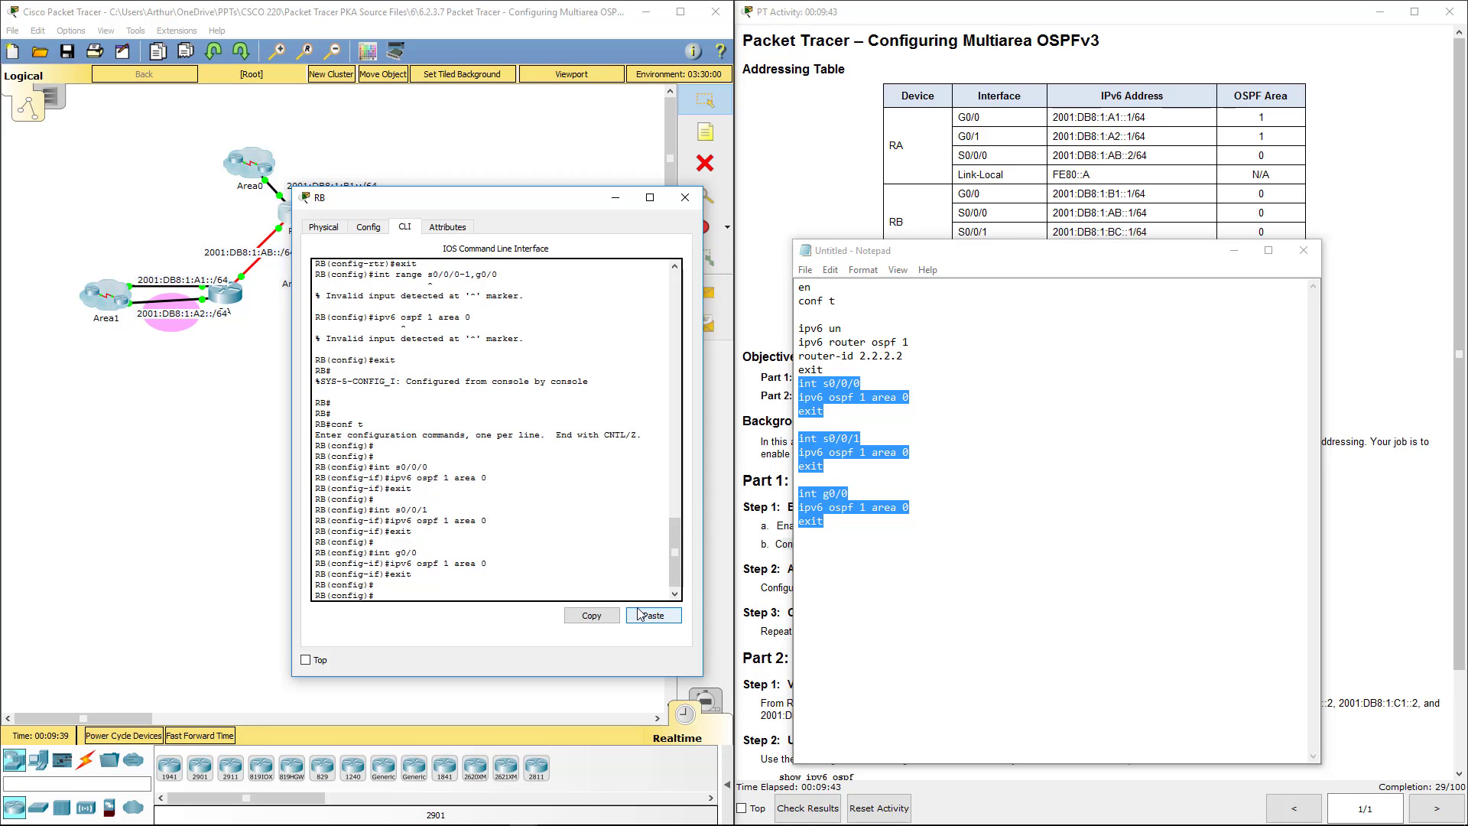
left_click(686, 197)
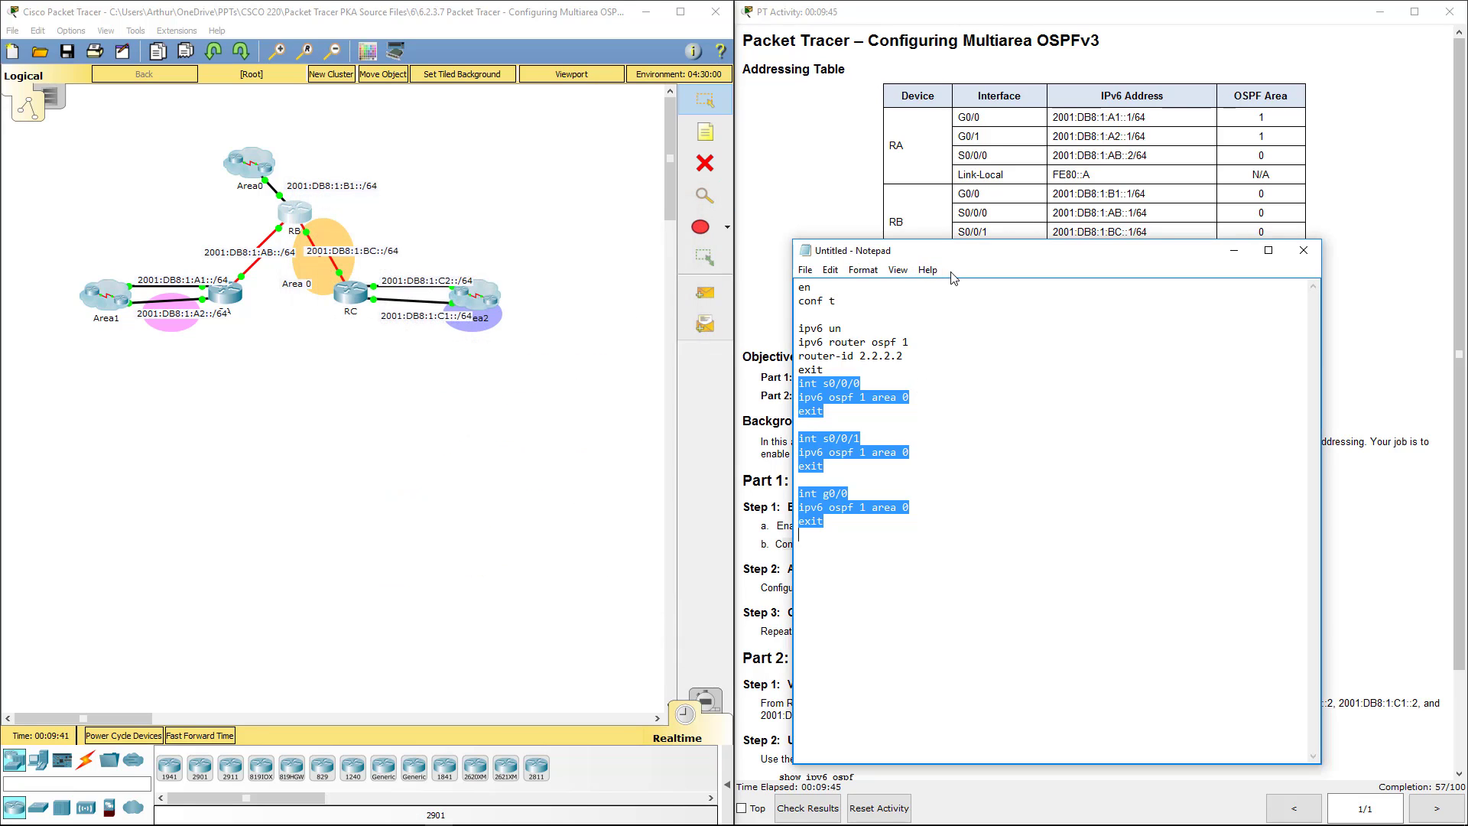
- Change the router ID to 3.3.3.3 and delete the s0/0/0 block
left_click_drag(1008, 262, 417, 246)
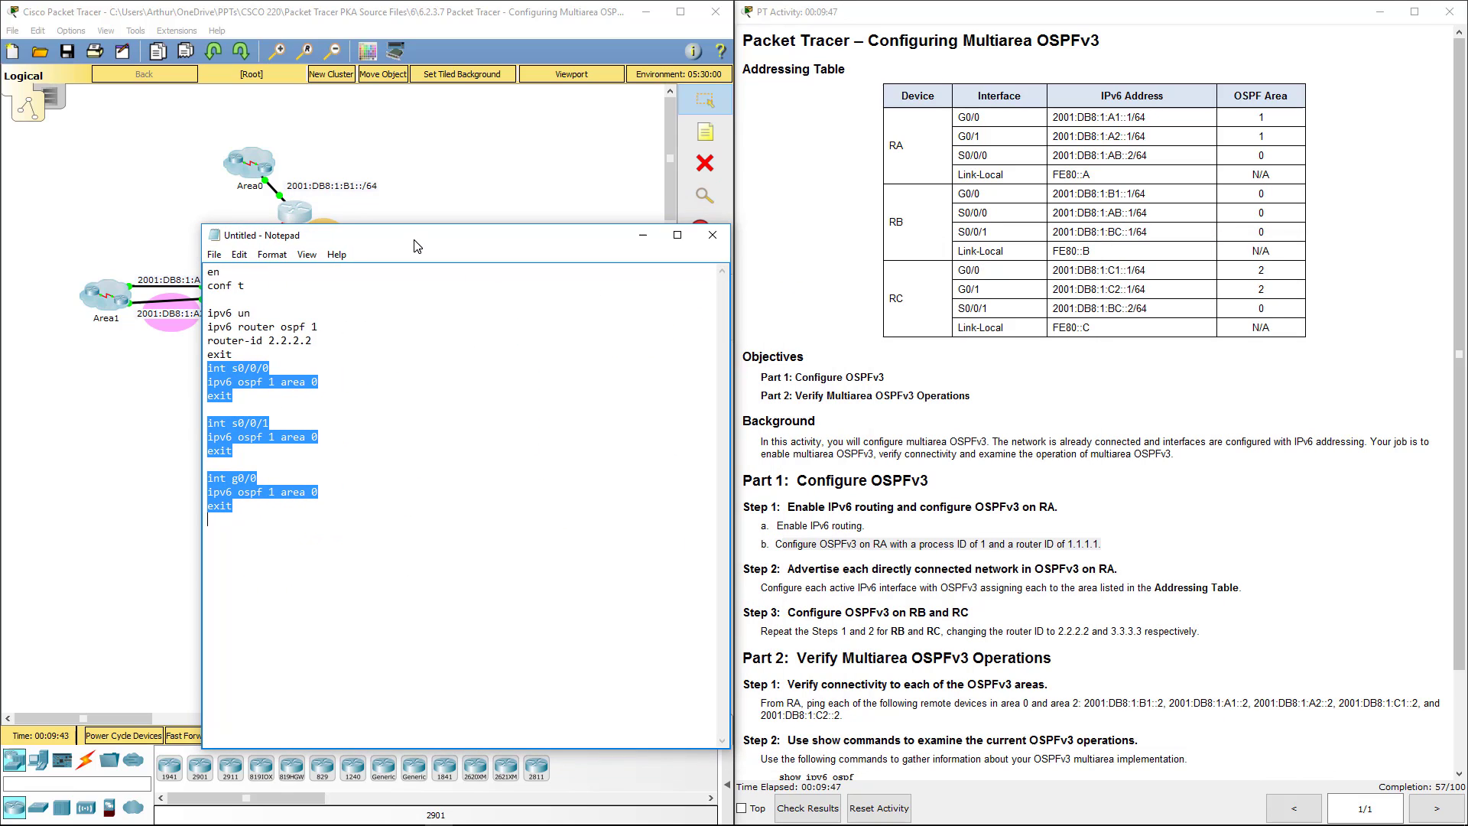
left_click(368, 459)
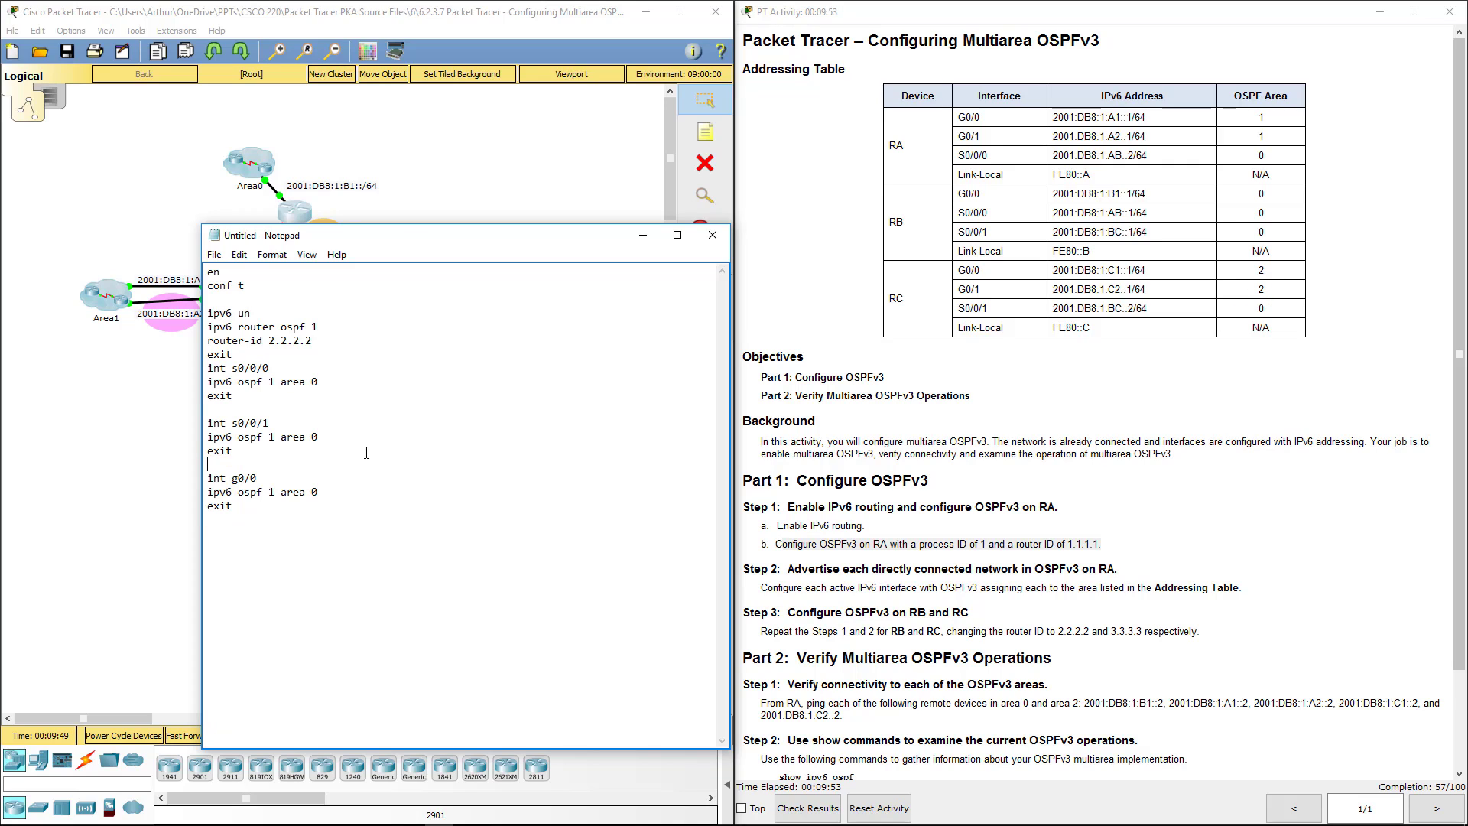
double_click(281, 339)
type("3.3.3.3")
left_click_drag(254, 401, 213, 368)
key("BackSpace")
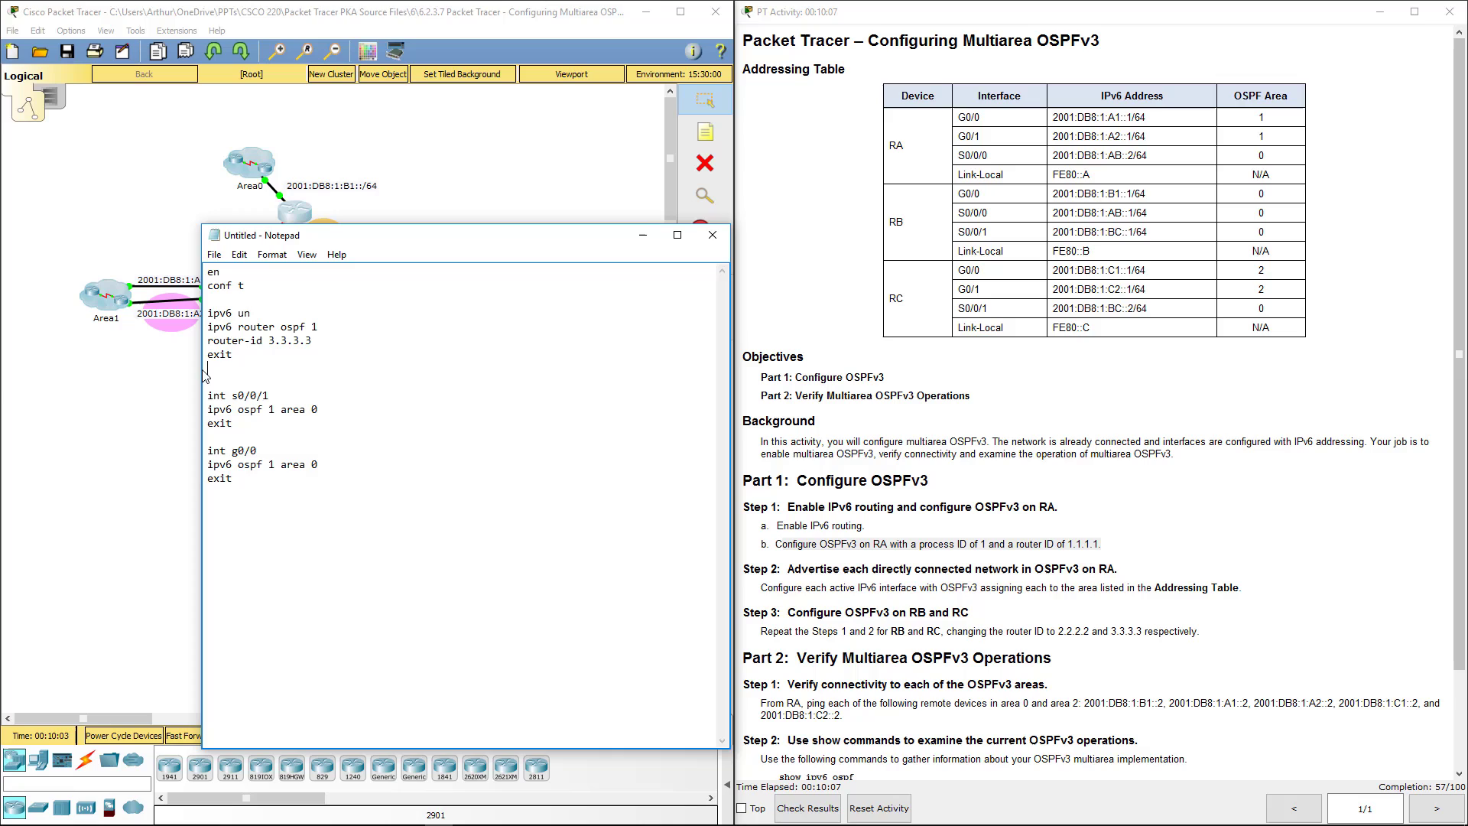
key("Delete")
key("Delete")
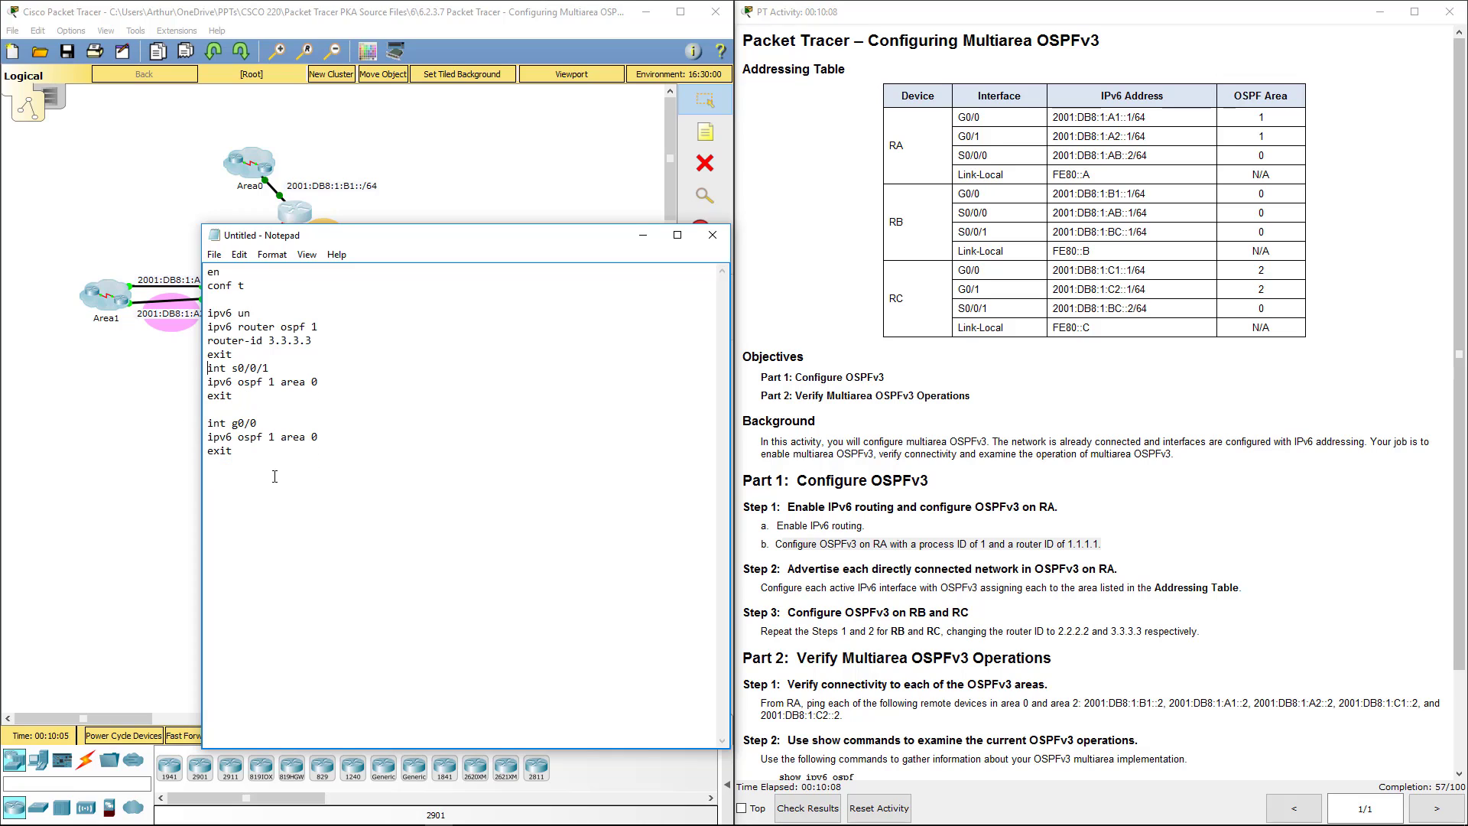
- Turn the g0/0 block into 'int range g0/0-1' with area 2 and select the script
left_click_drag(275, 477, 233, 423)
left_click(233, 423)
type("range")
left_click(310, 425)
type("-1")
left_click(329, 436)
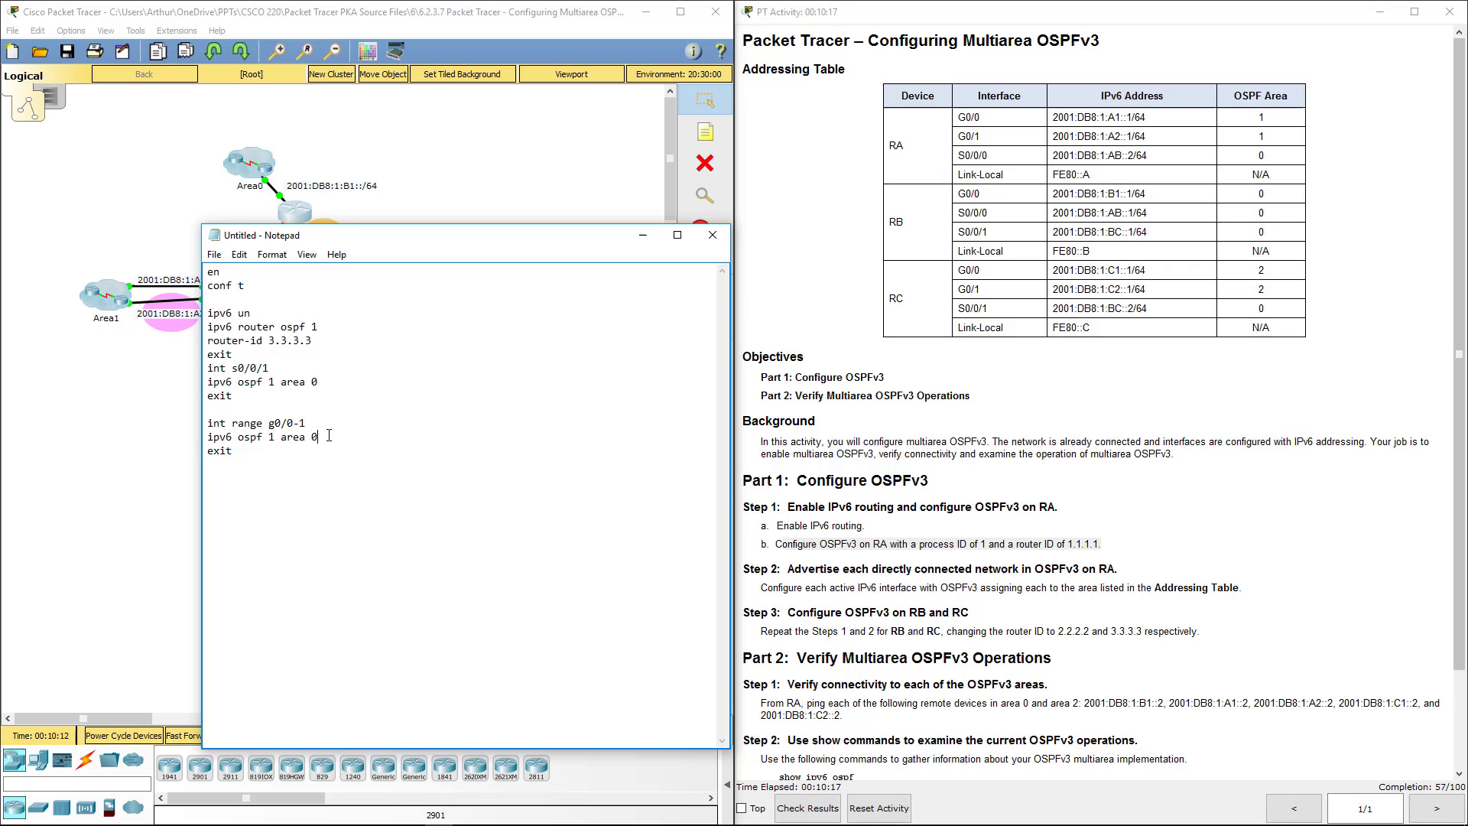
key("BackSpace")
key("ctrl+a")
key("ctrl+c")
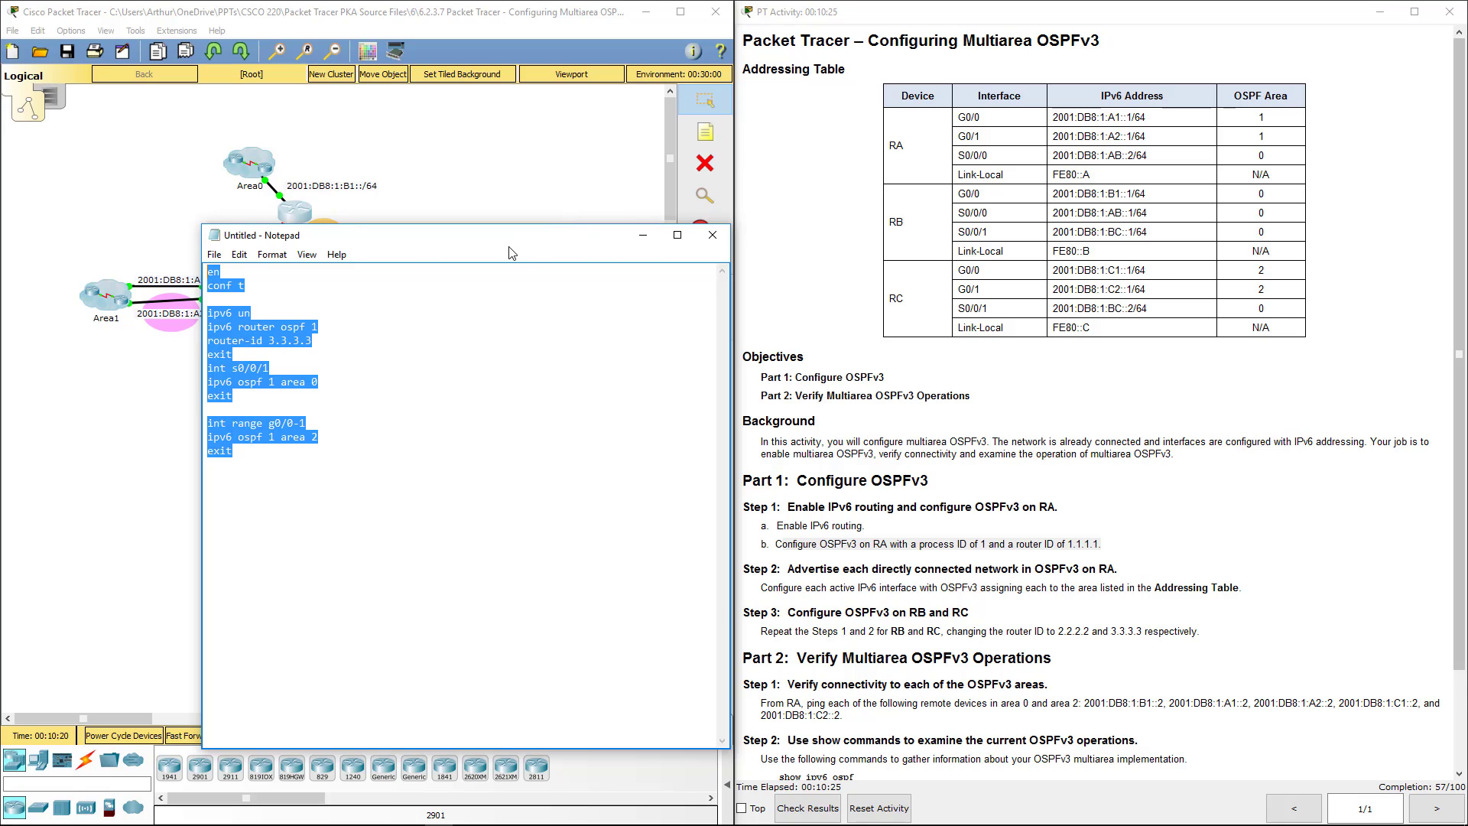
left_click_drag(521, 252, 1068, 258)
left_click(350, 303)
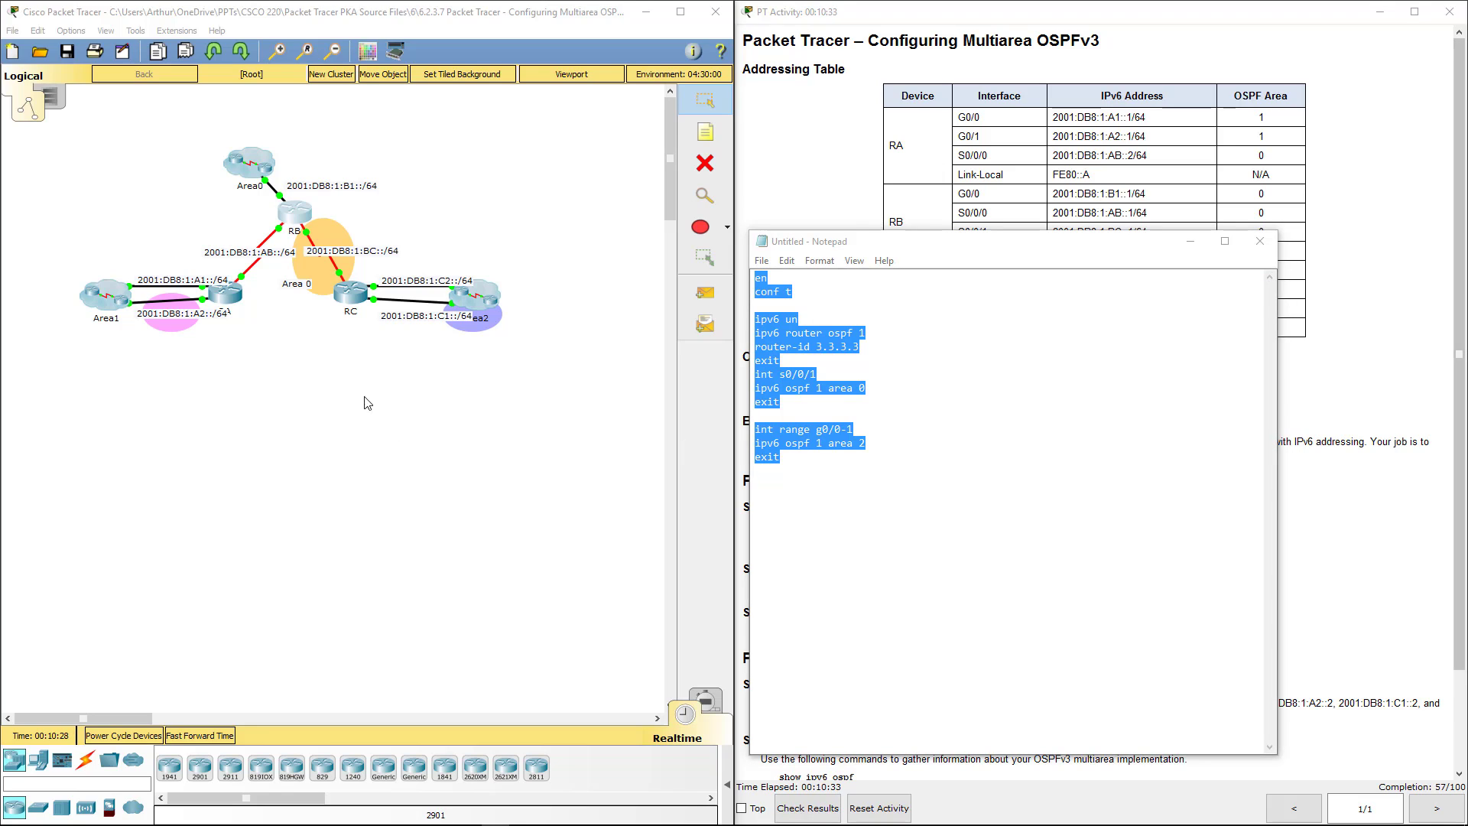
- Paste the script into RC's CLI, applying router ID 3.3.3.3 with areas 0 and 2
left_click(354, 303)
left_click(661, 222)
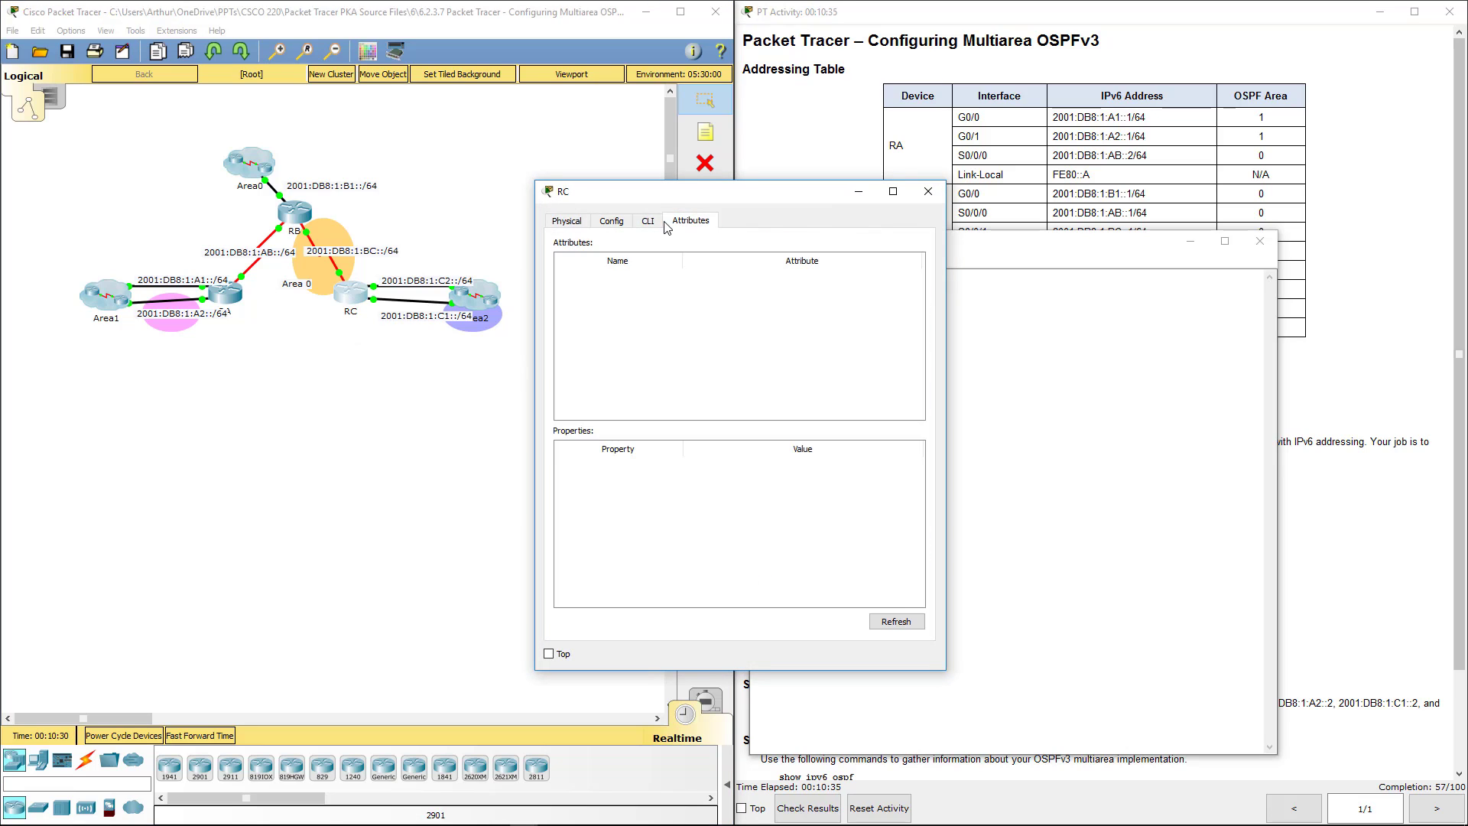
key("Return")
key("Return")
key("Return")
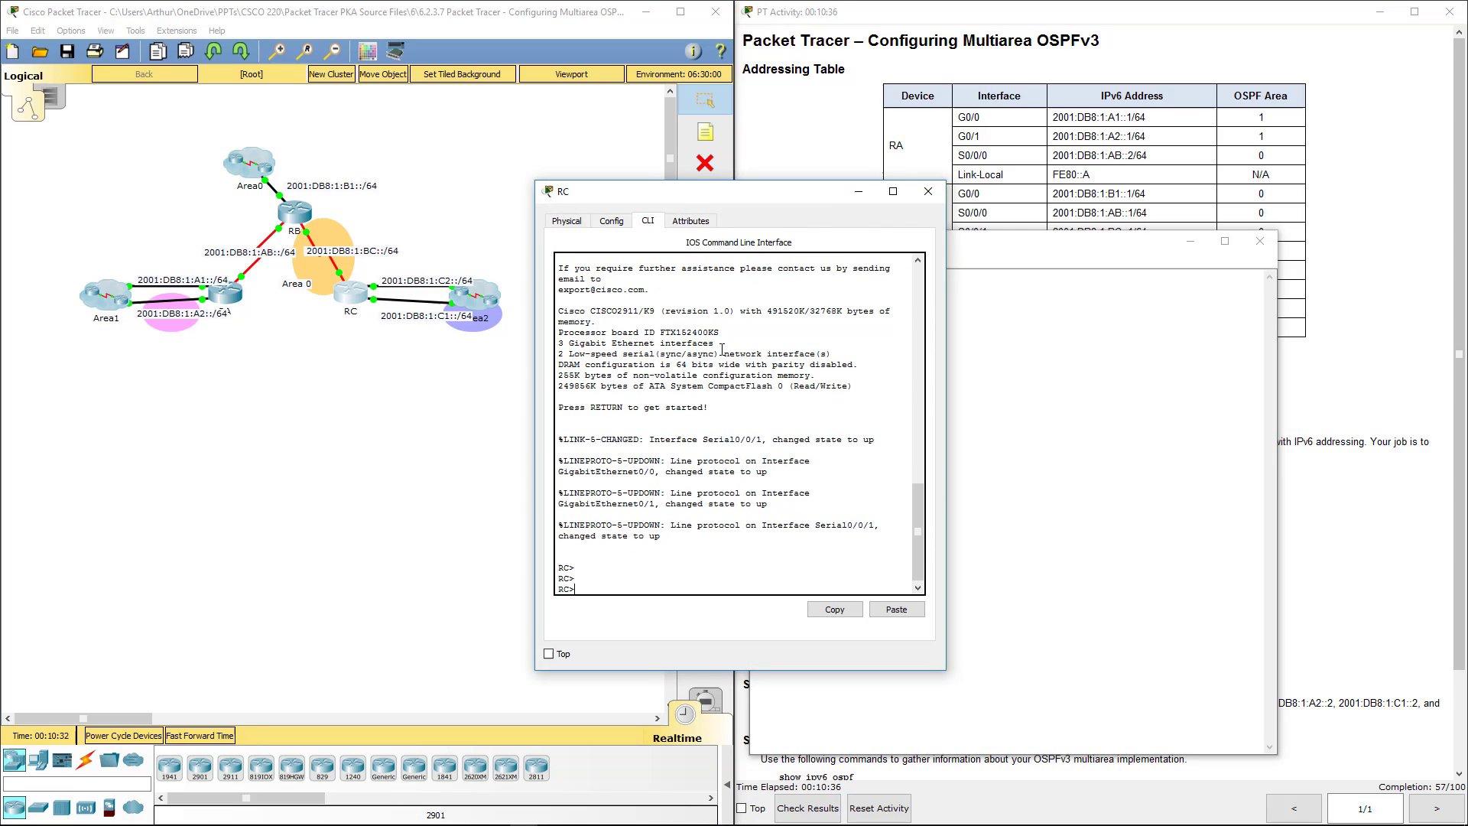
left_click(896, 610)
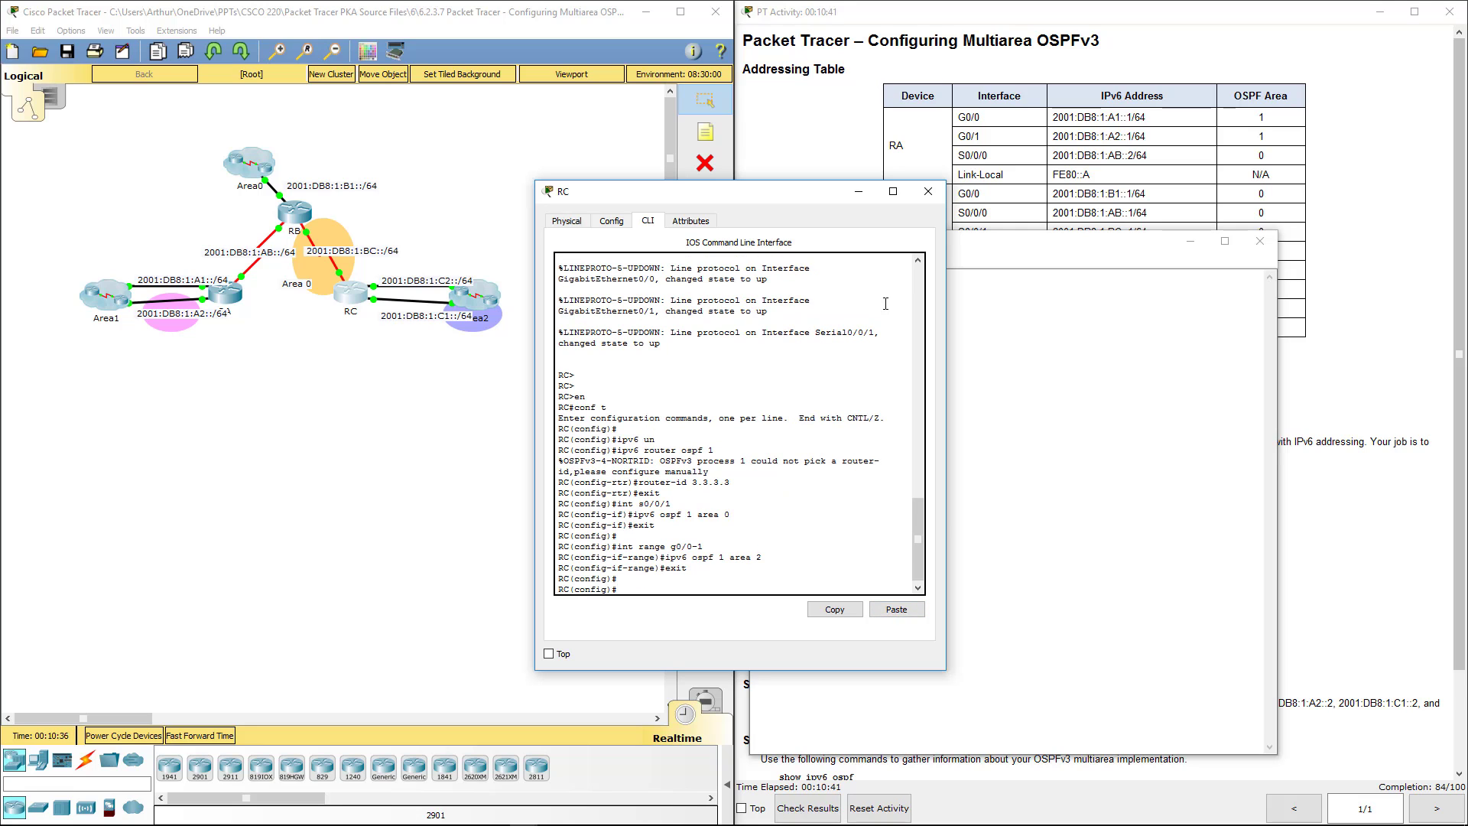
left_click(928, 191)
left_click_drag(1071, 242, 407, 224)
left_click_drag(822, 567, 929, 567)
left_click_drag(775, 543, 1187, 546)
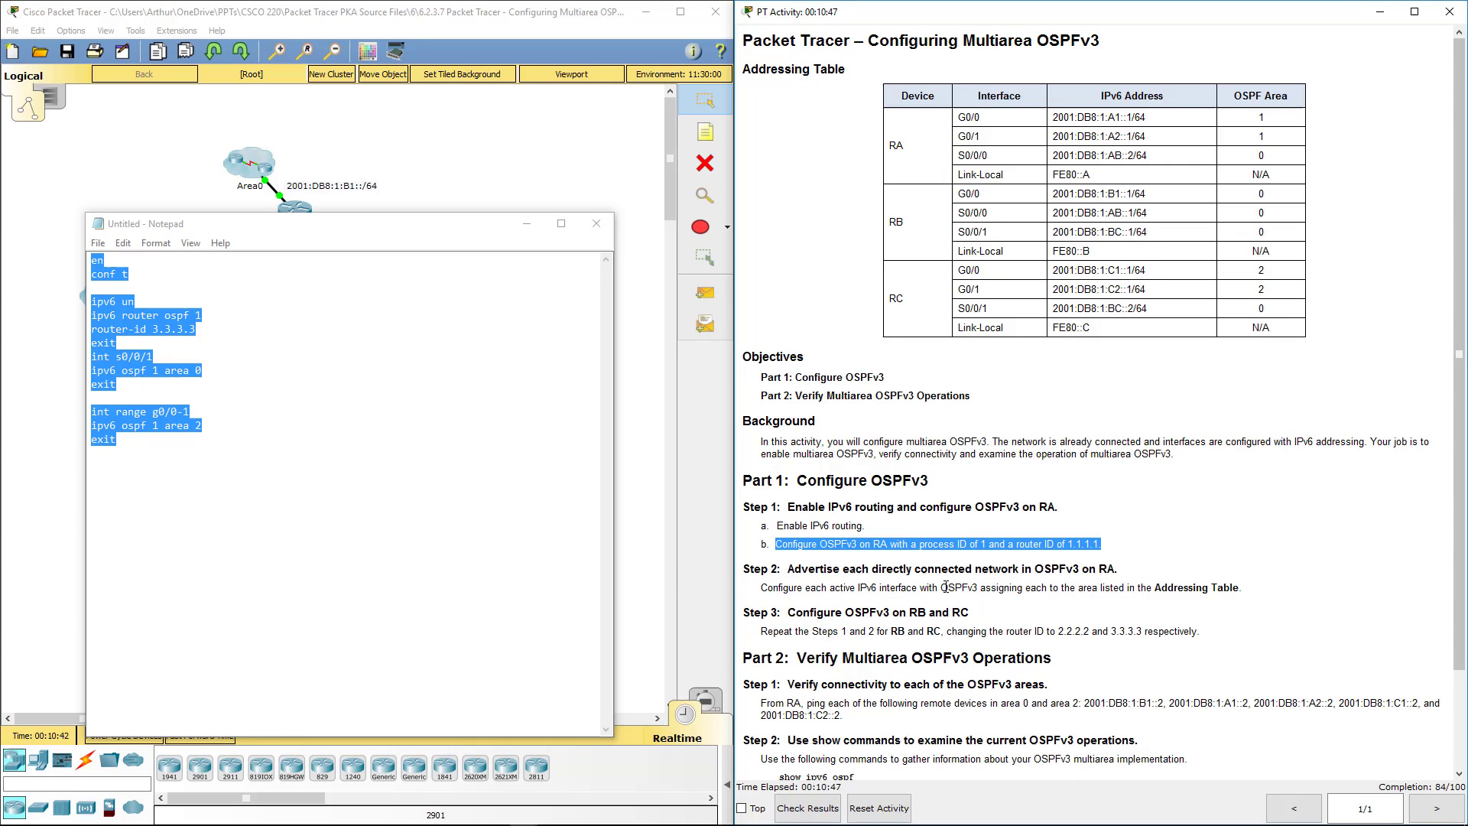
- Highlight the Step 2 and Step 3 instructions and scroll down to Part 2's ping verification
left_click_drag(867, 588, 1285, 590)
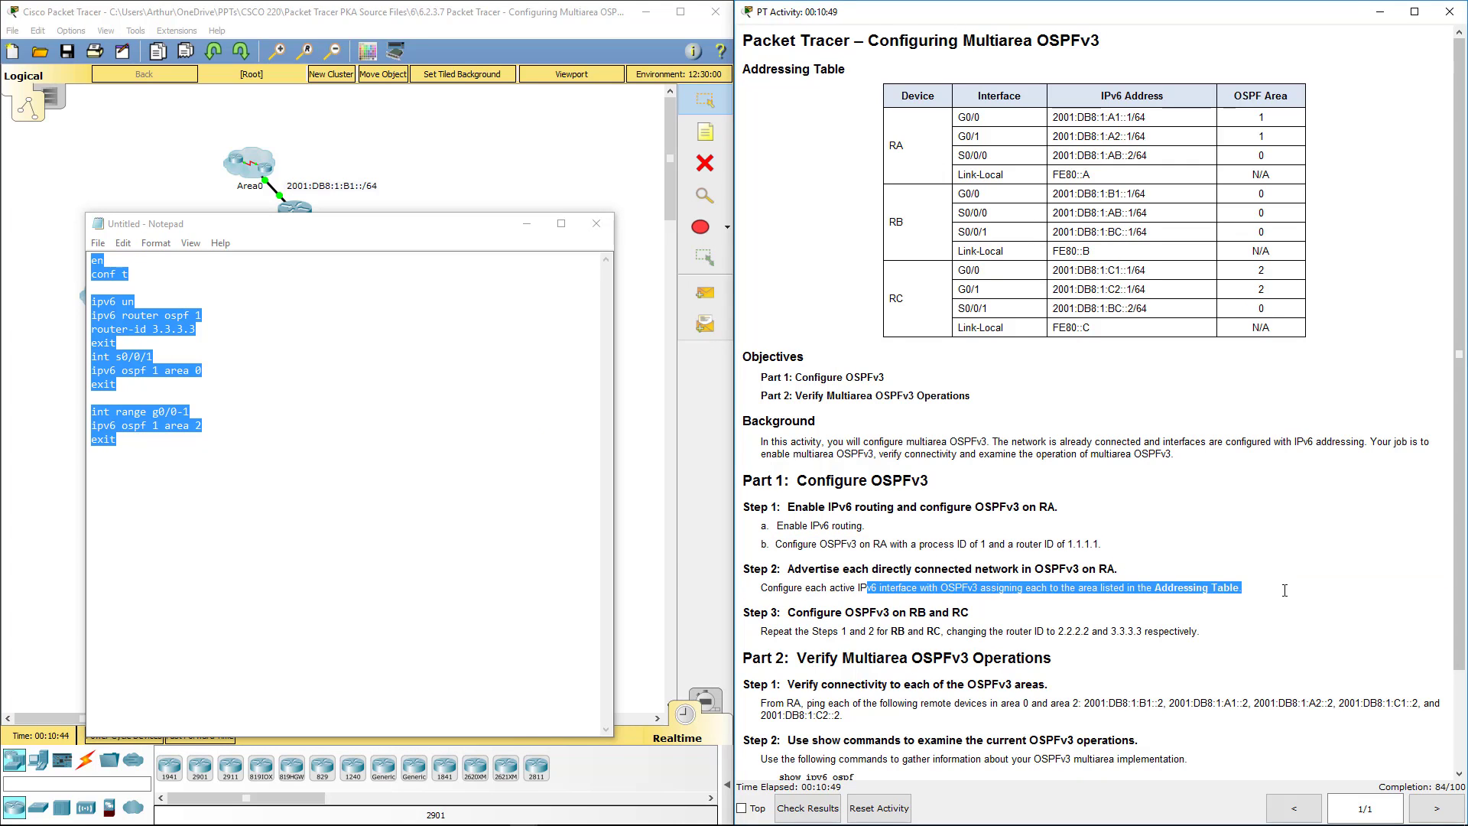
key("alt+Tab")
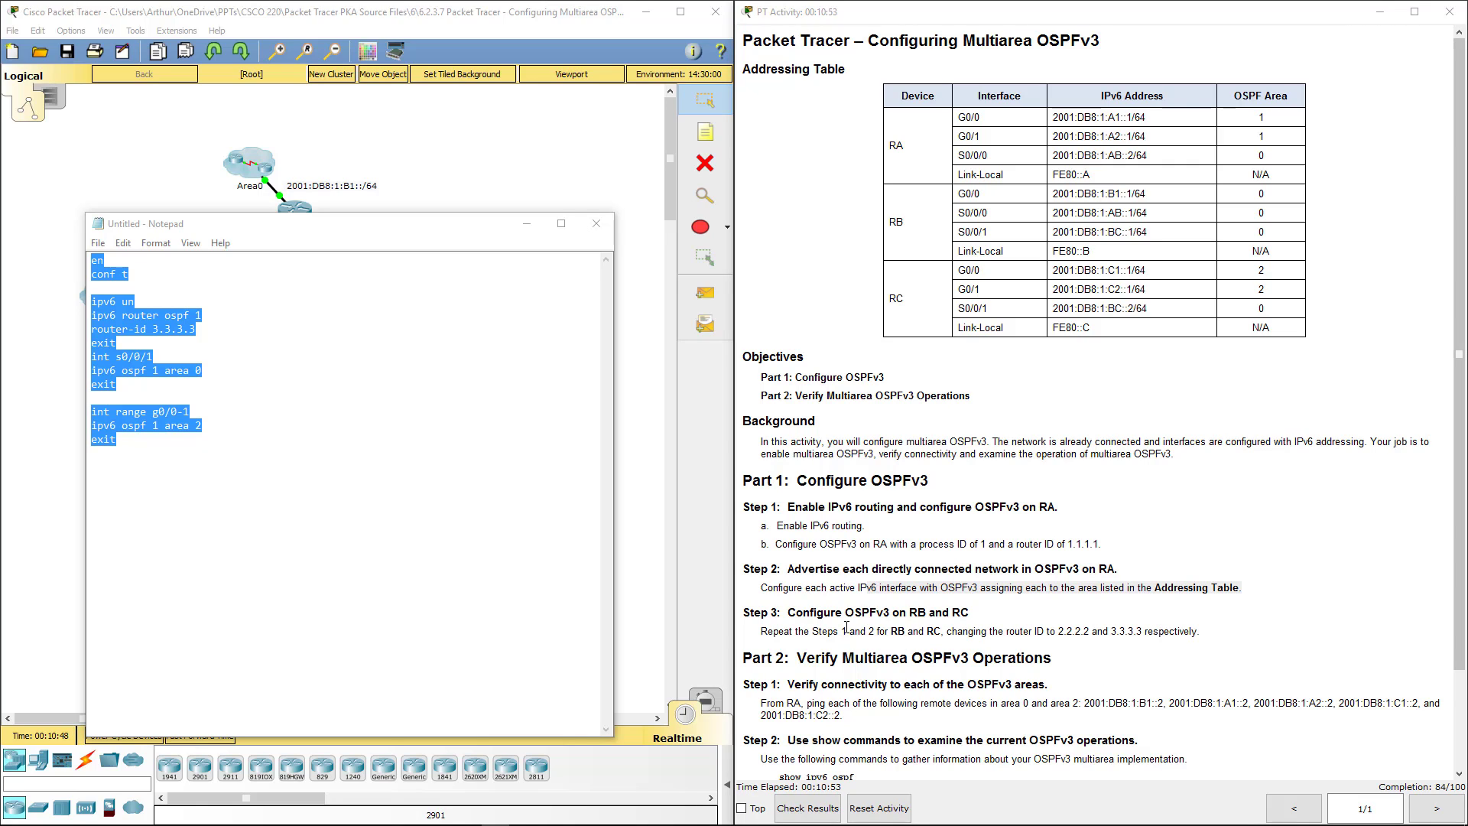
left_click_drag(847, 627, 1190, 629)
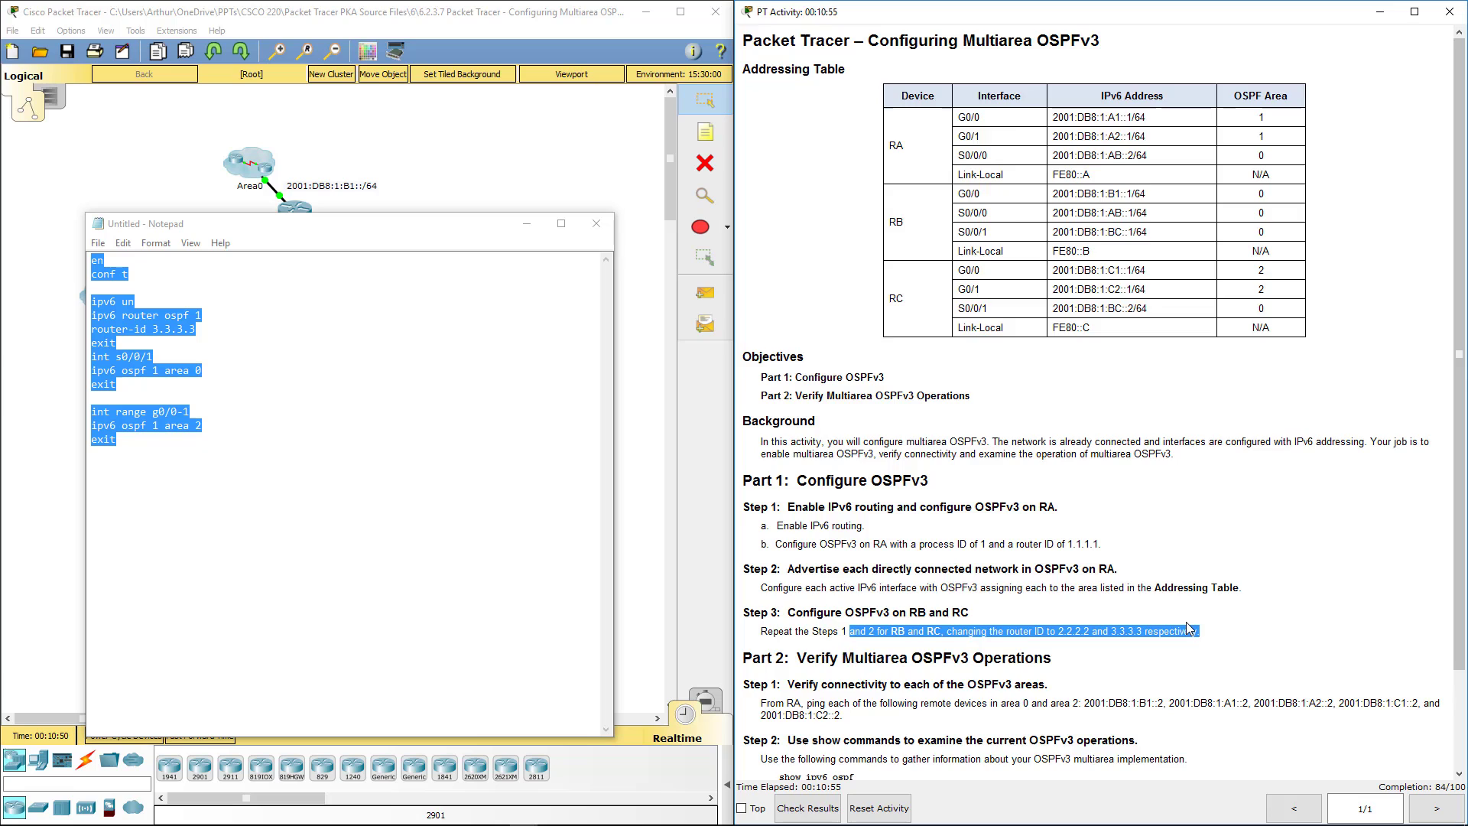
scroll(1189, 629, "down", 3)
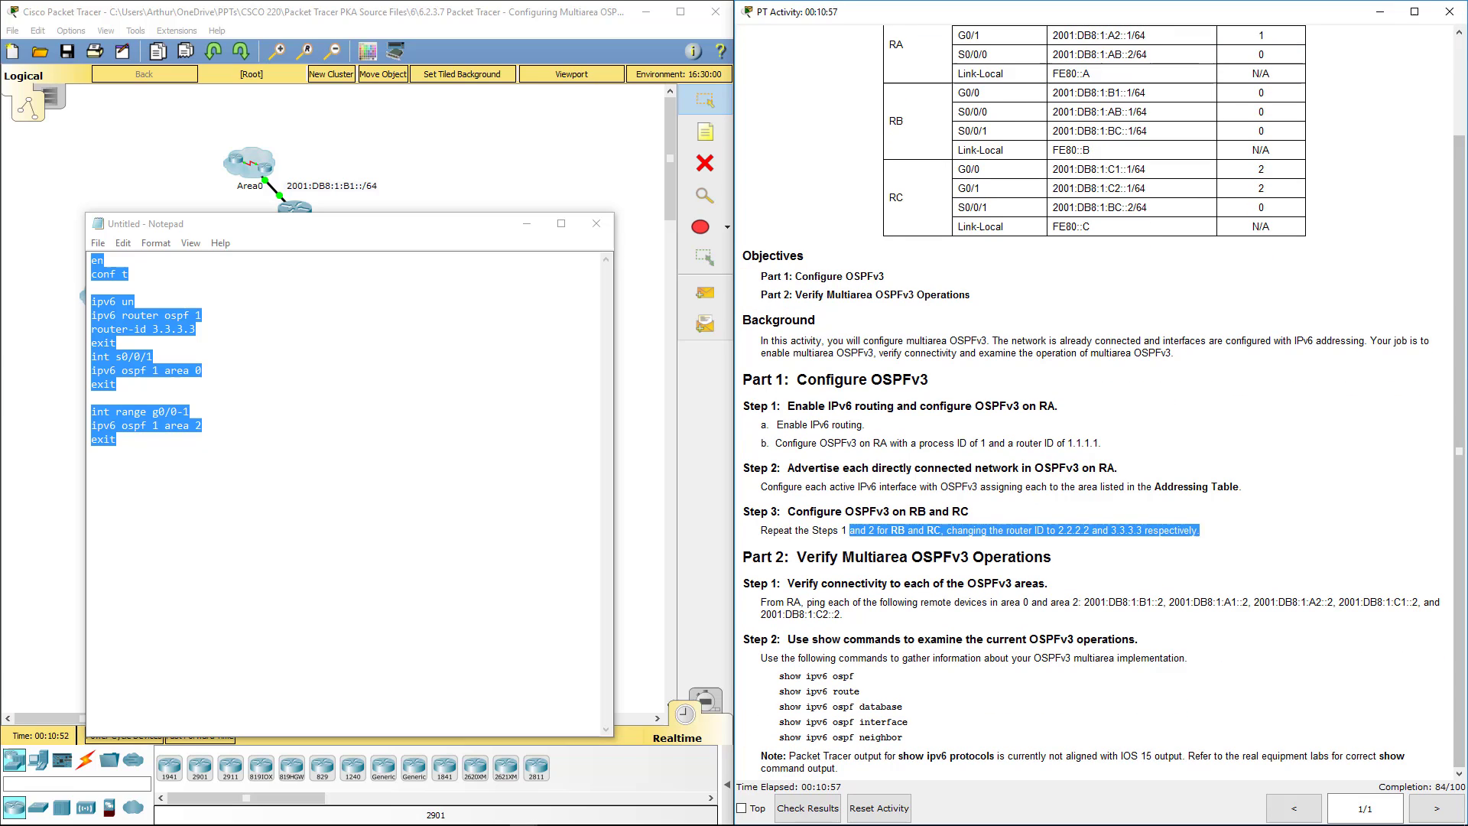
left_click(23, 88)
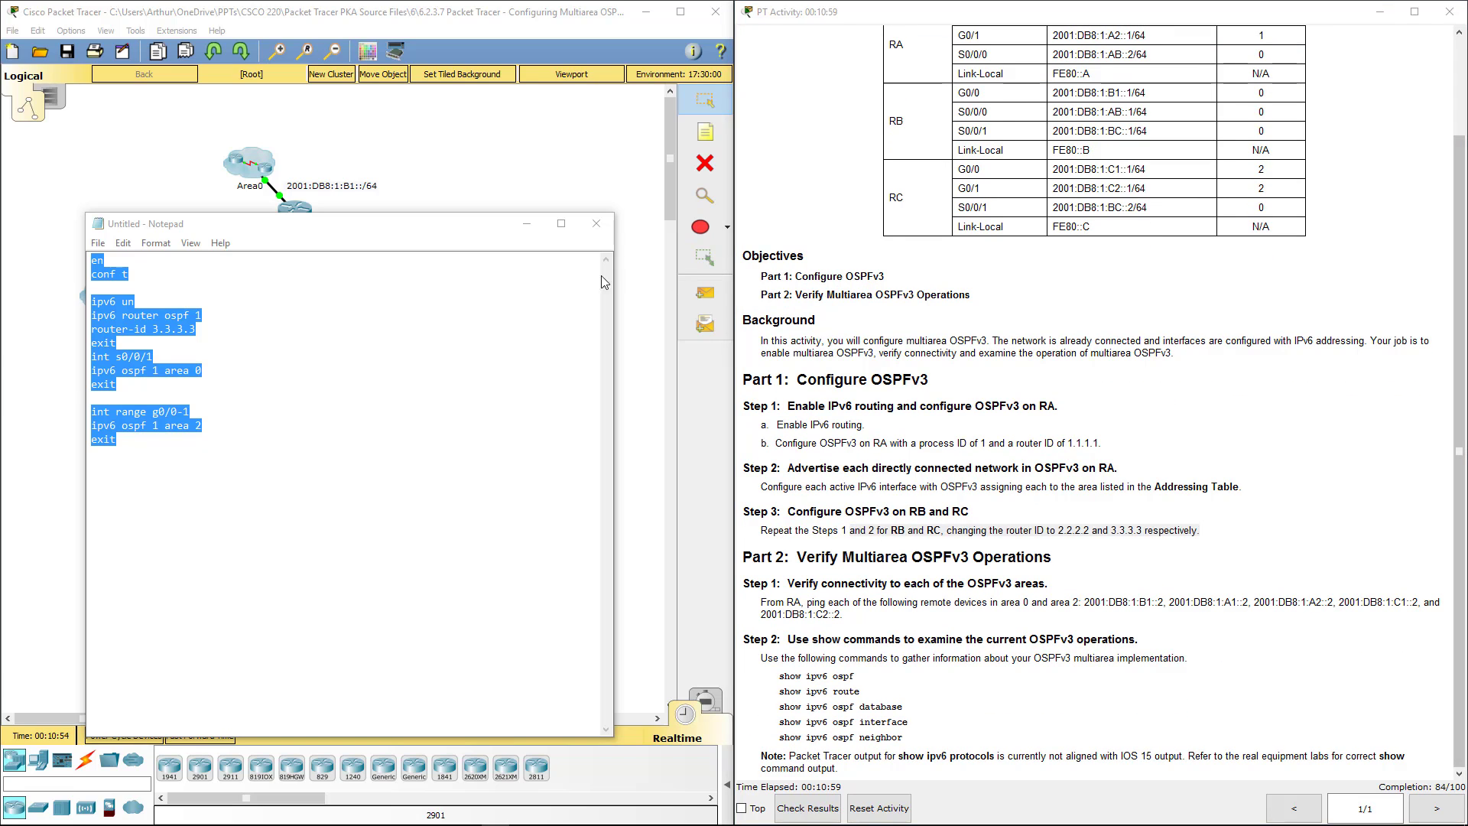
key("ctrl+c")
- Paste the address list over the old notes and start splitting the addresses onto separate lines
left_click(241, 307)
key("ctrl+a")
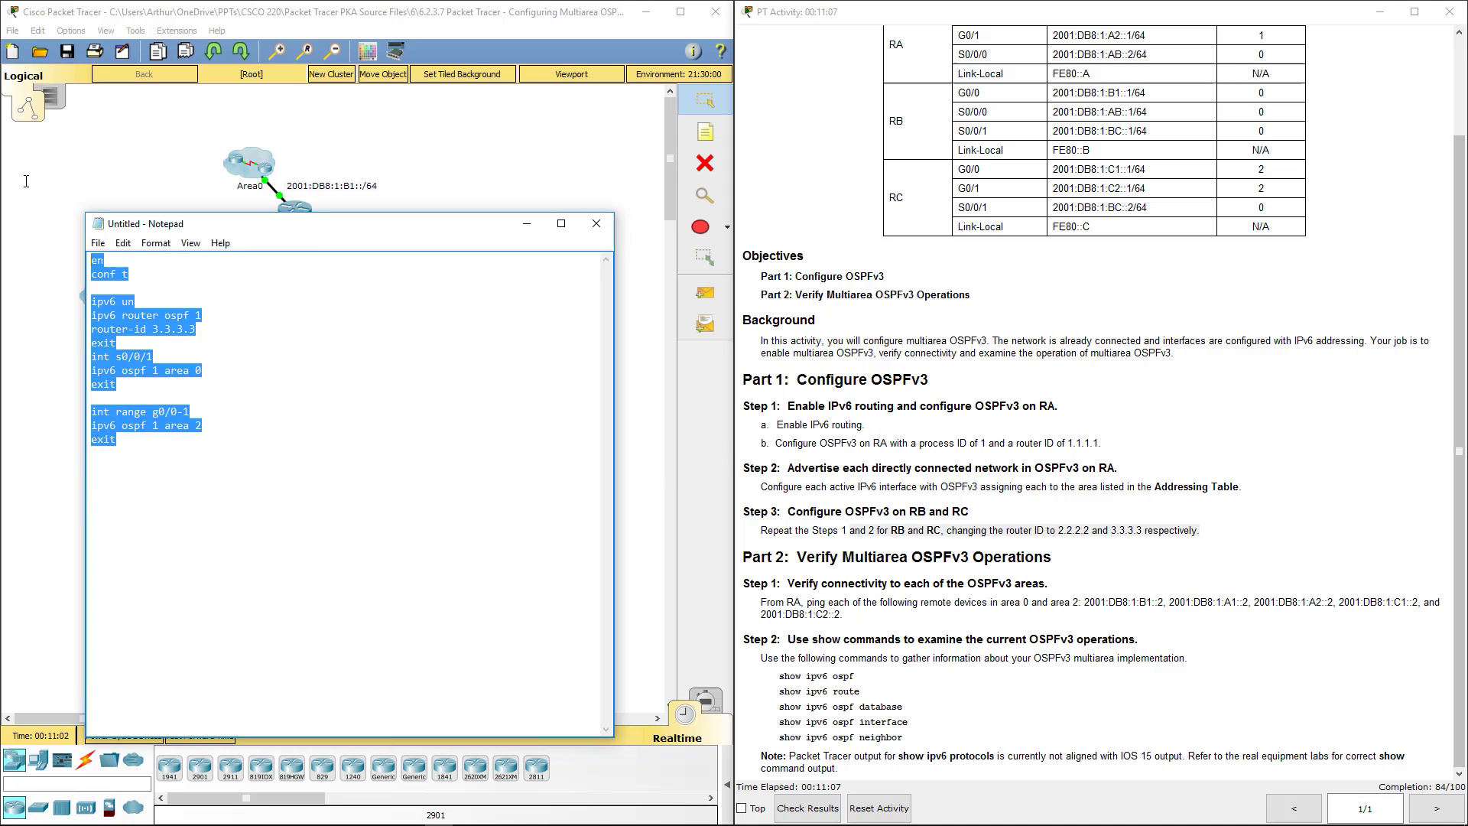
key("ctrl+v")
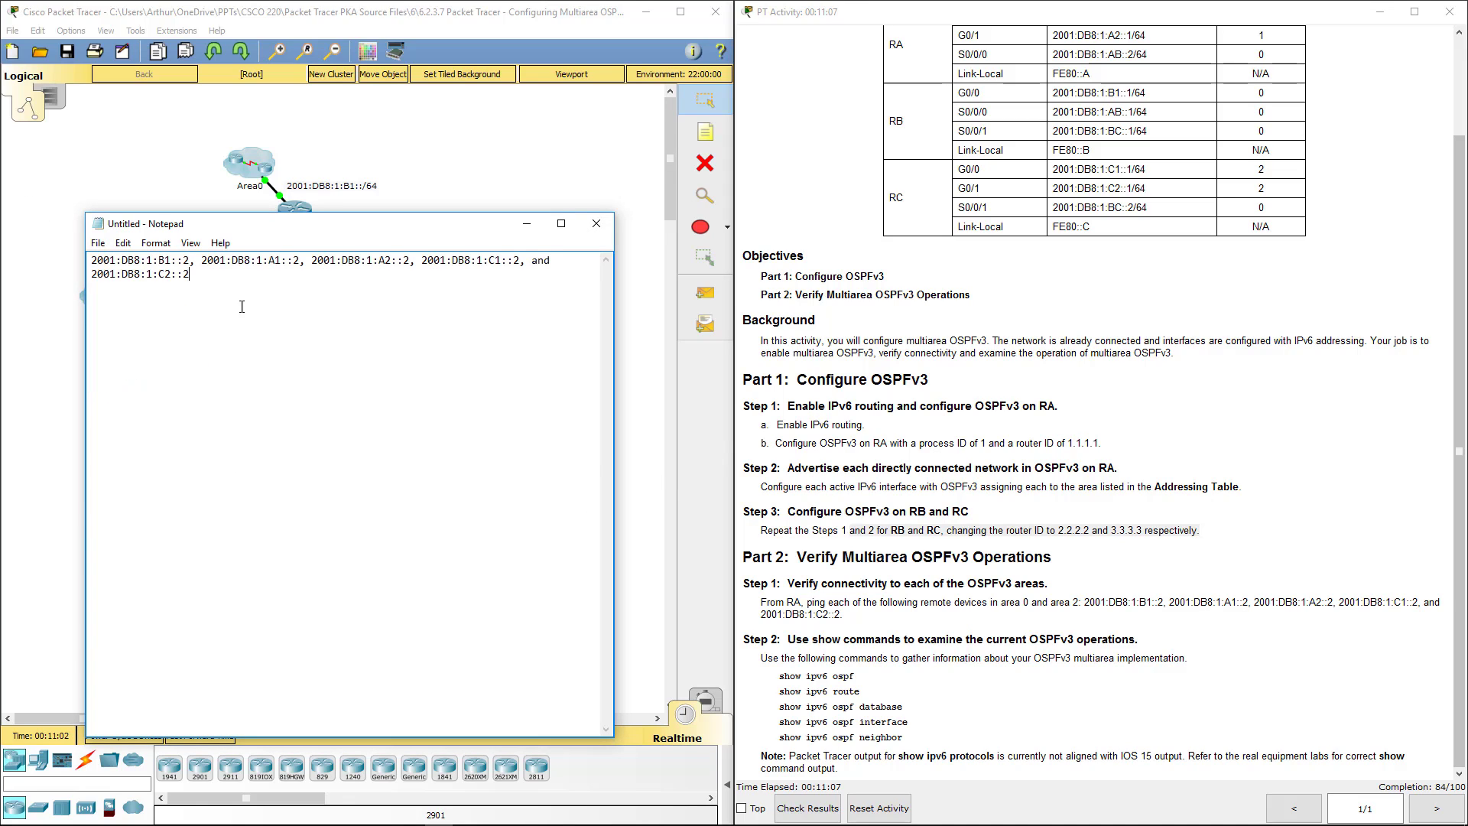
key("Return")
left_click(202, 274)
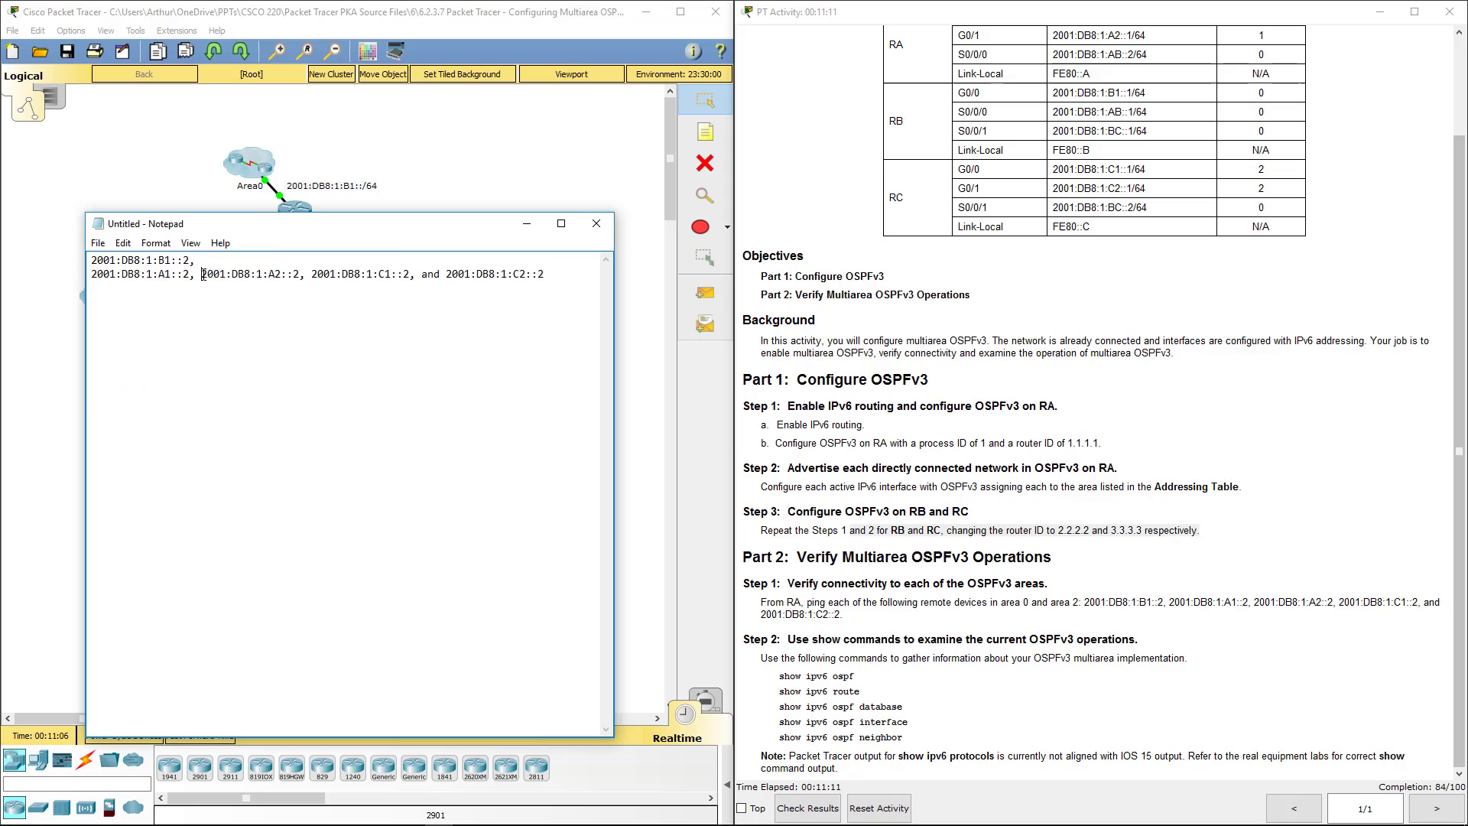
key("Return")
left_click(202, 288)
key("Return")
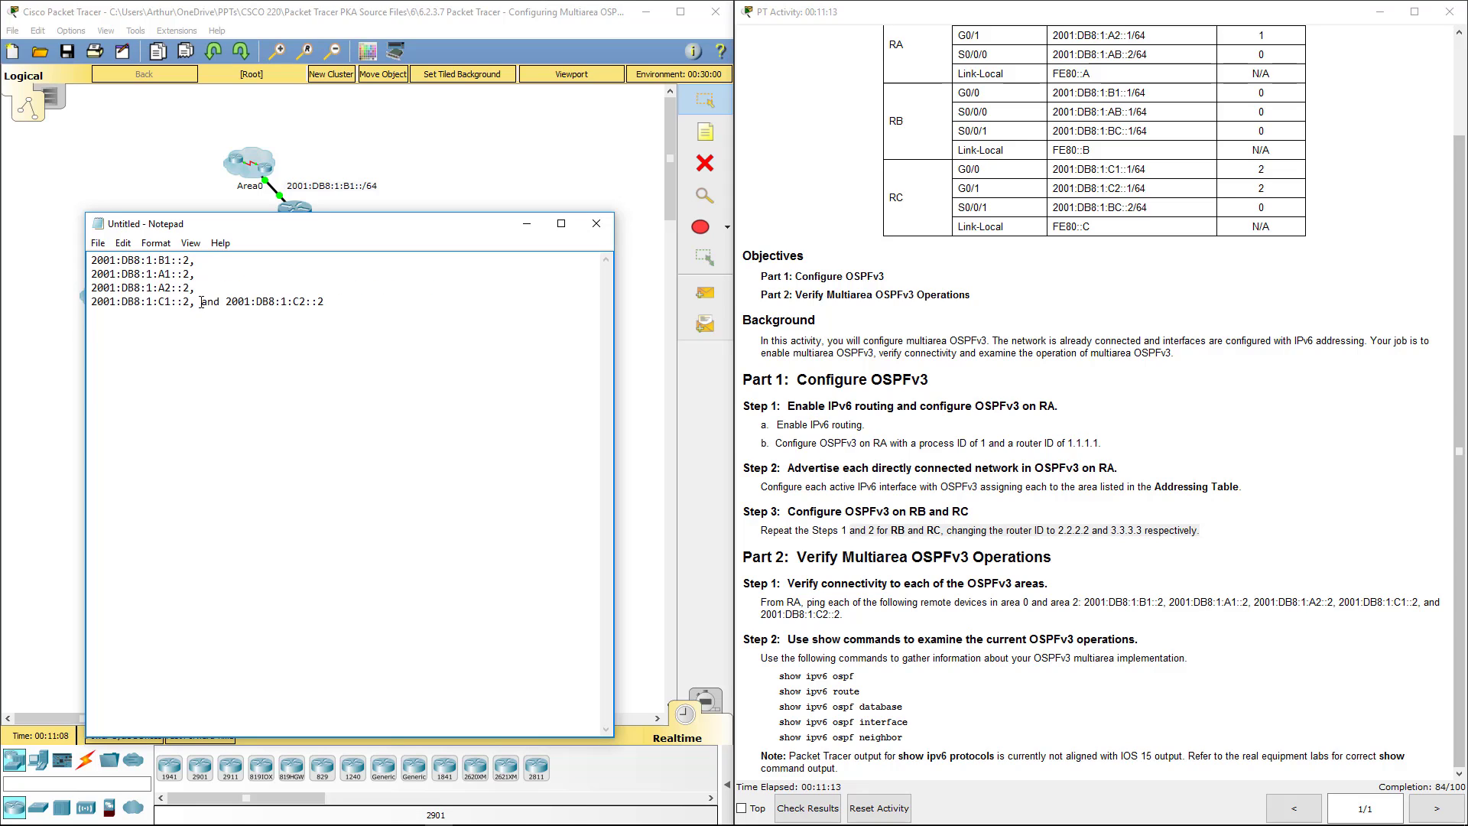
- Put the C1 and C2 addresses on their own lines, dropping the trailing comma
left_click(202, 302, "shift")
key("Return")
key("ctrl+z")
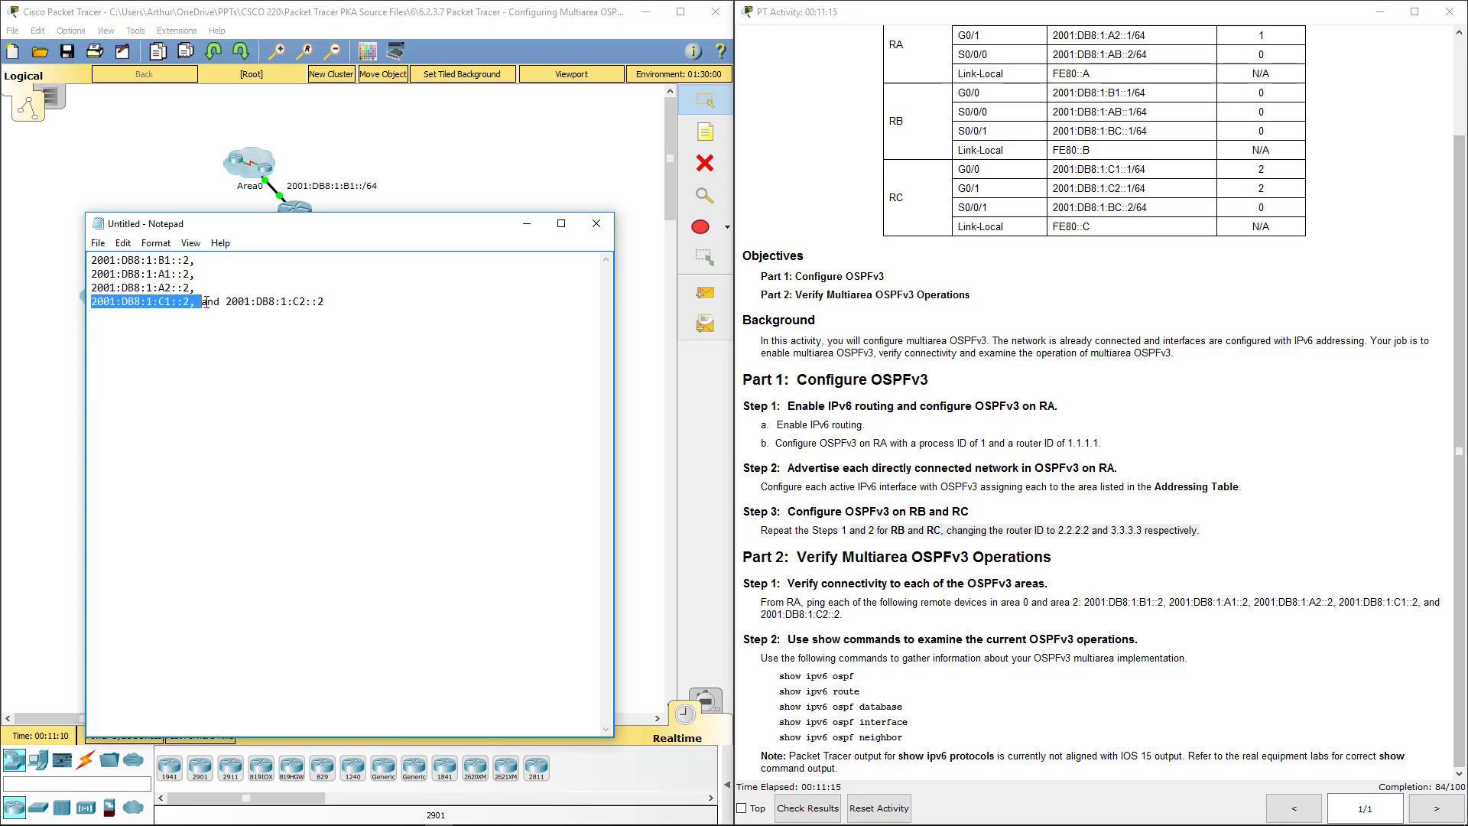
left_click(206, 302)
double_click(213, 302)
key("Delete")
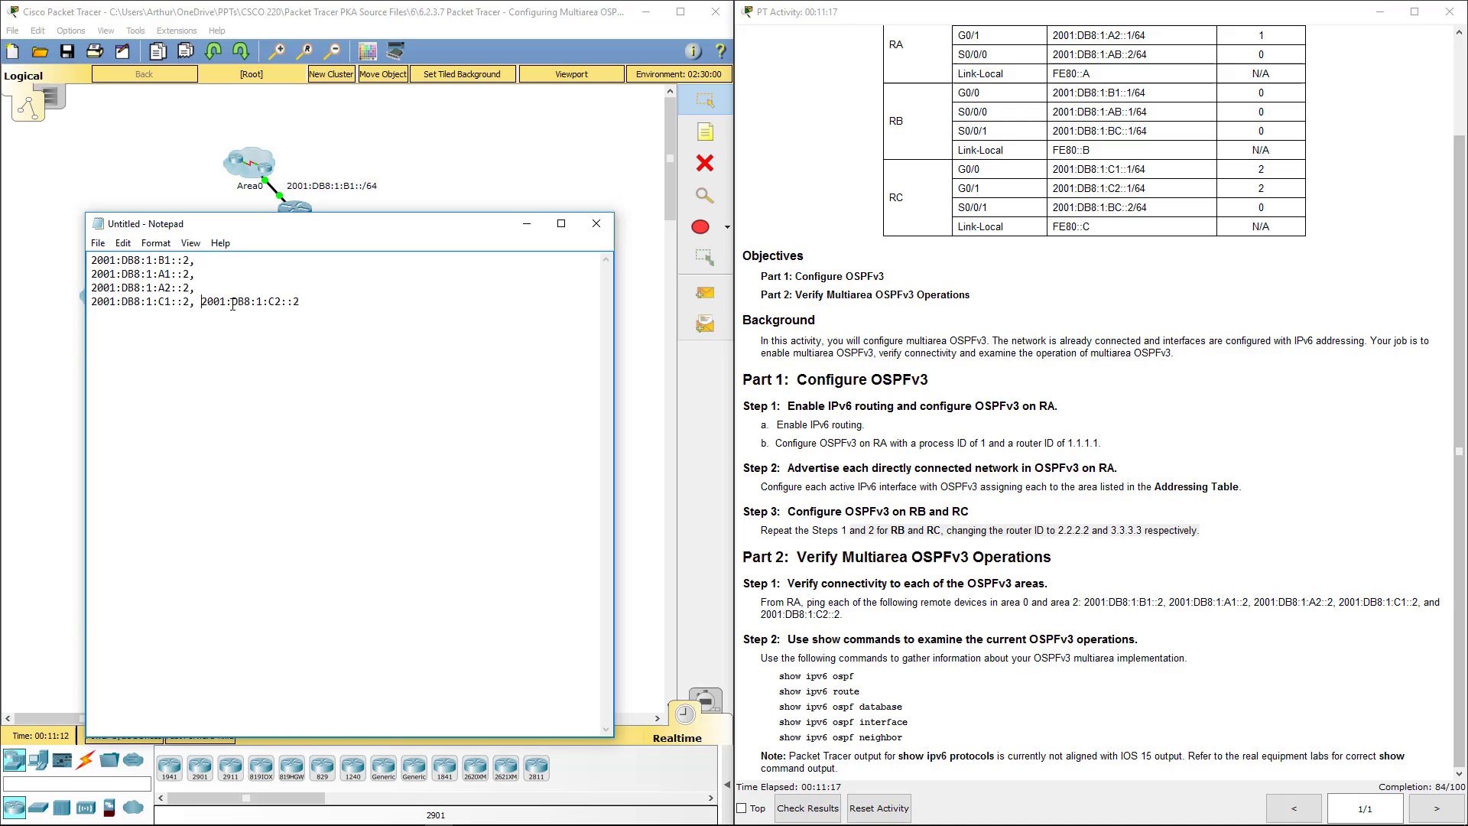
key("ctrl+z")
key("Return")
key("BackSpace")
key("BackSpace")
- Delete the commas after the A2 and B1 addresses and move Notepad off the topology
left_click(220, 289)
key("BackSpace")
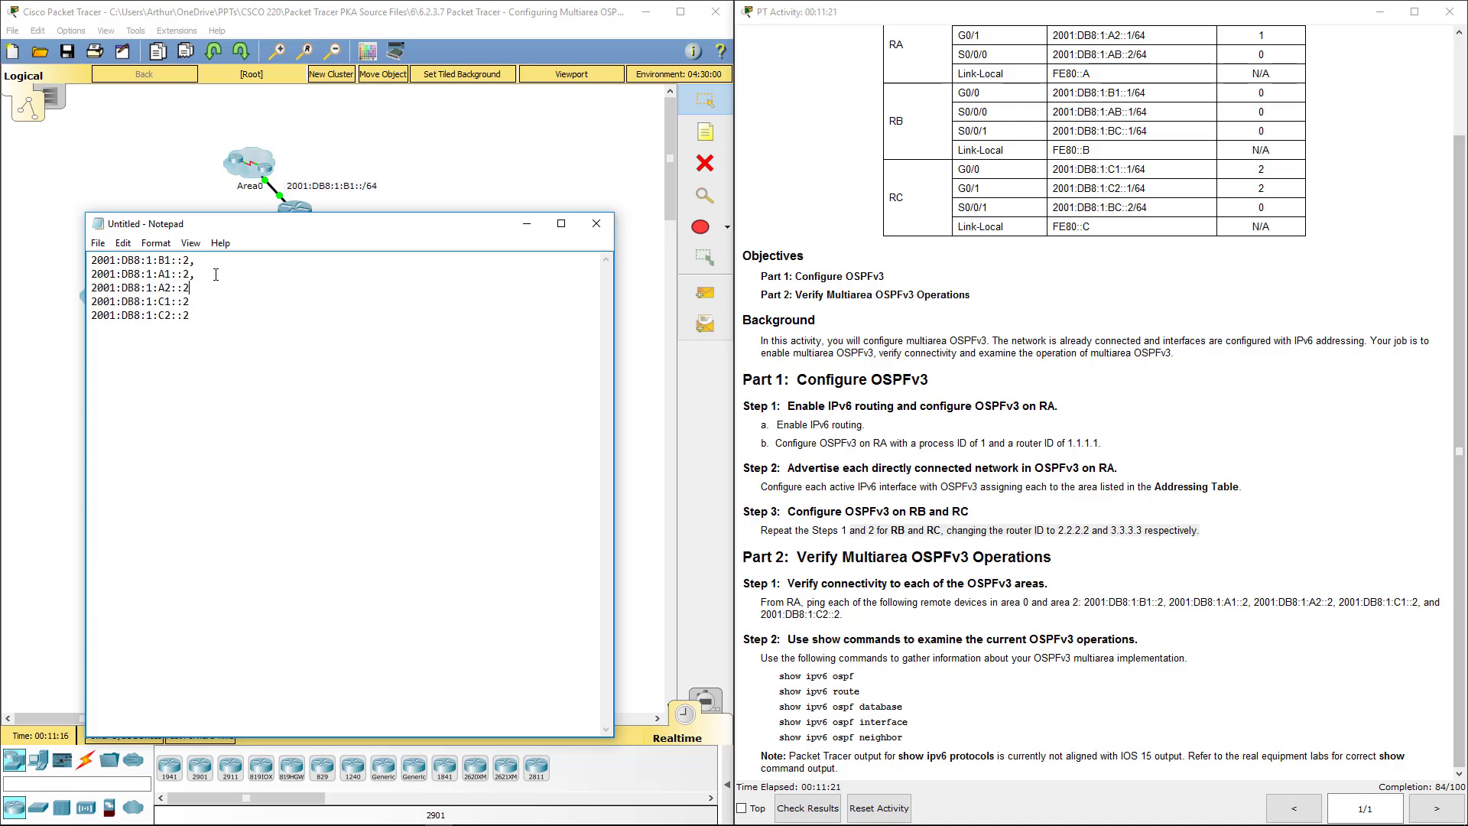
left_click(217, 261)
key("BackSpace")
left_click(894, 606)
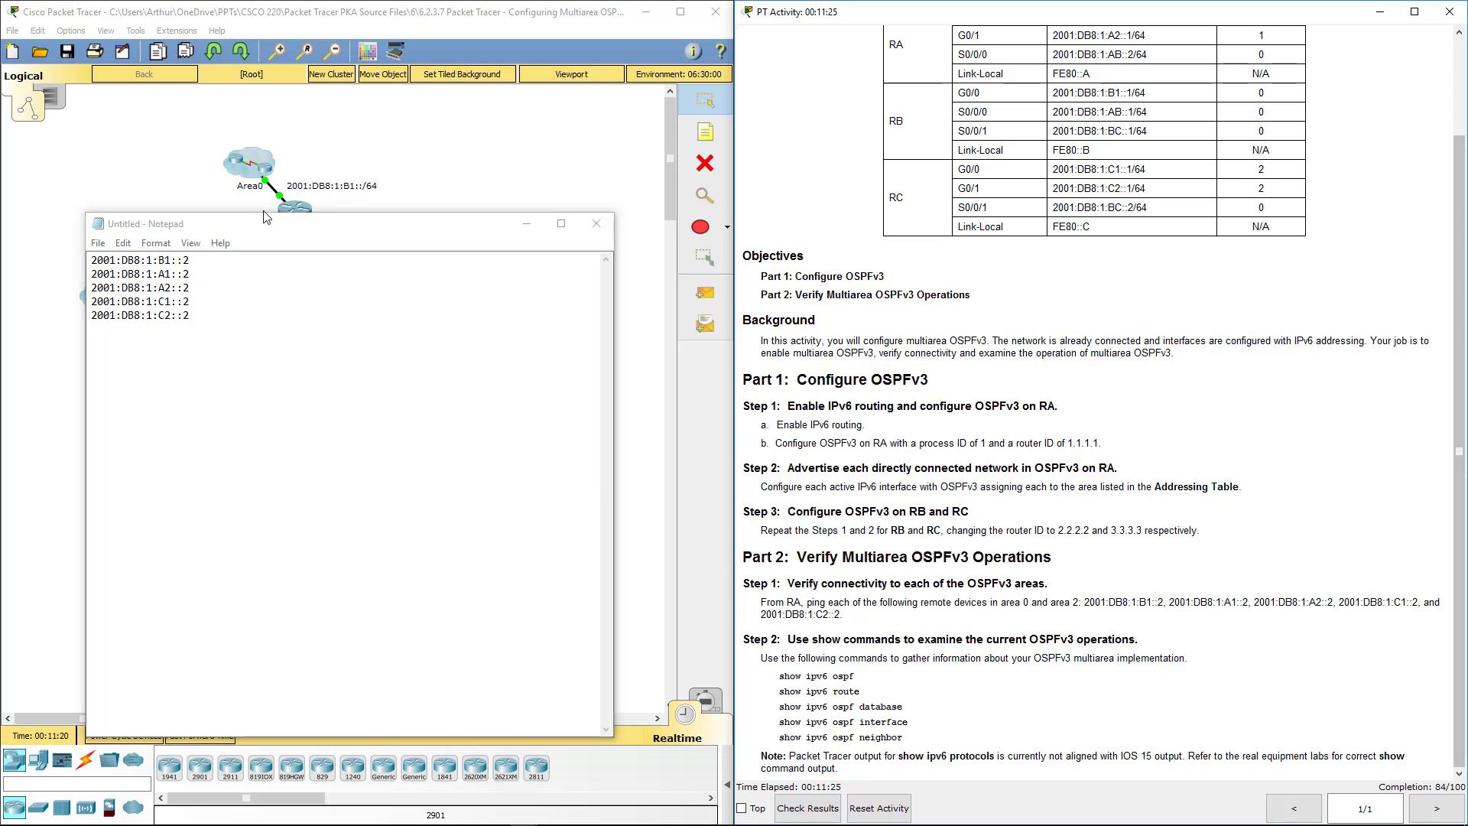
left_click_drag(293, 228, 973, 197)
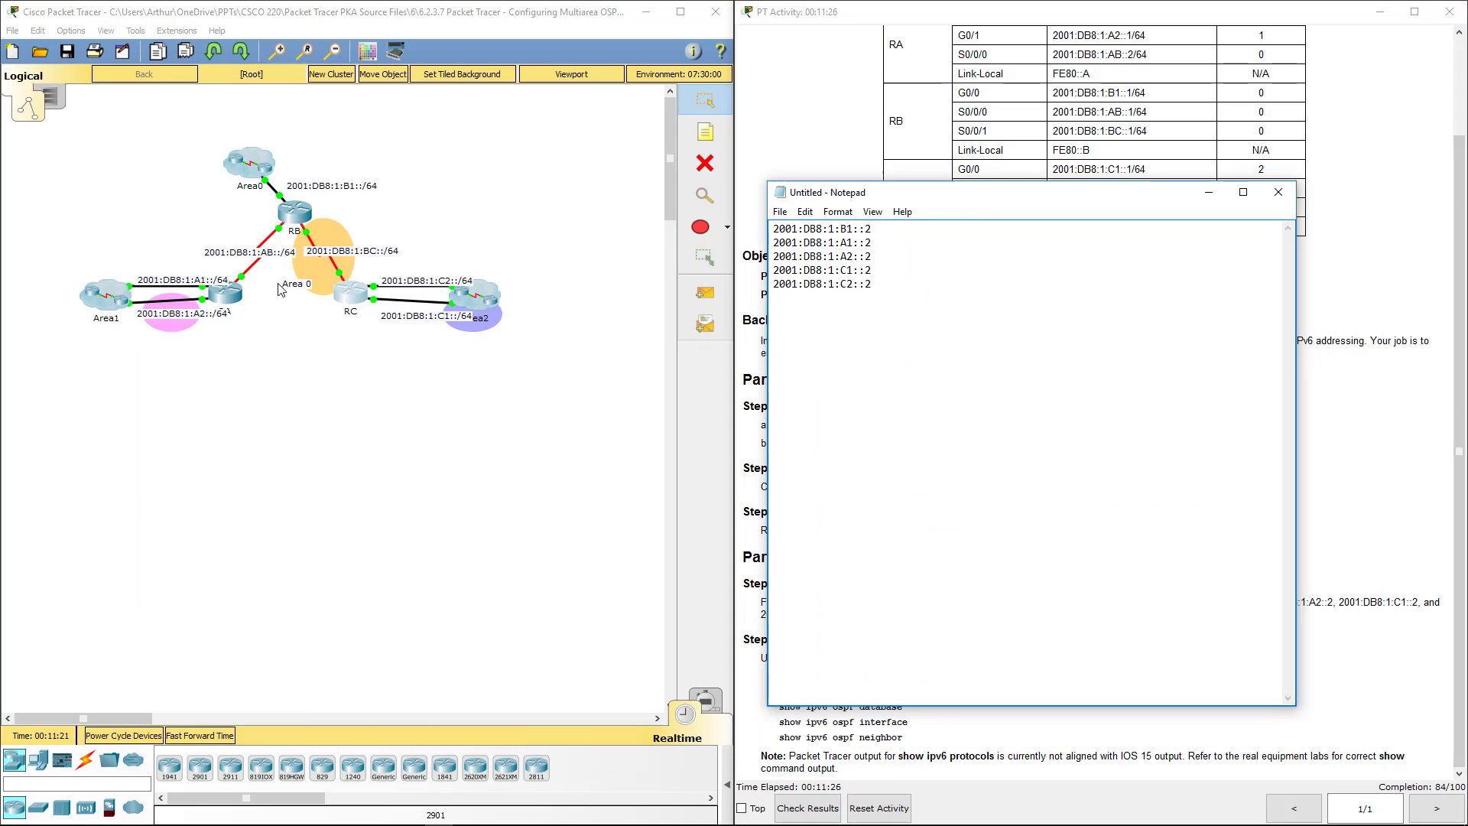
- Open RA's command line and return to the privileged prompt with end
left_click(219, 302)
left_click_drag(762, 205, 456, 258)
key("Return")
key("Return")
key("Return")
key("Return")
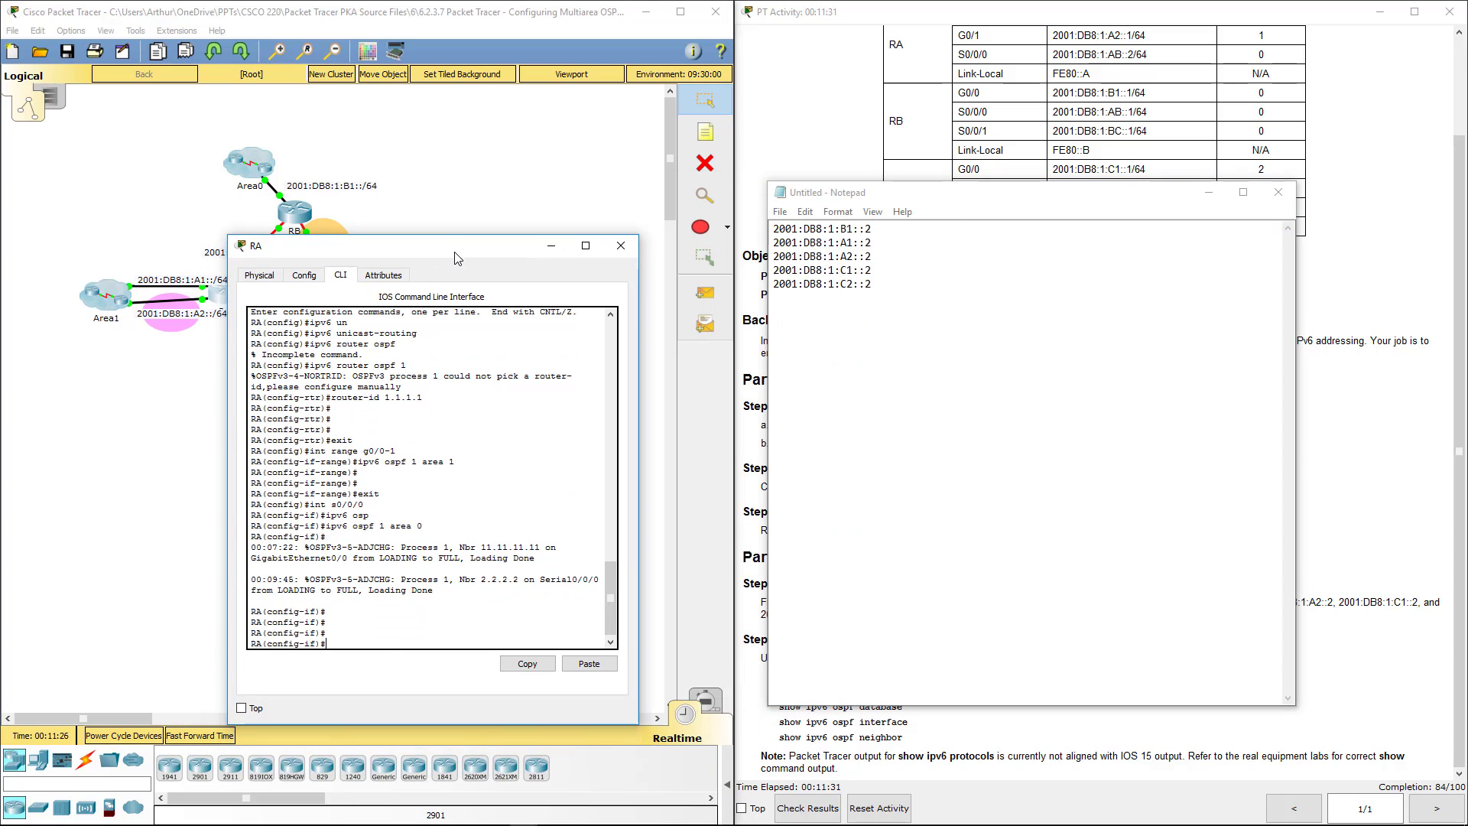
type("end")
key("Return")
key("Return")
key("Return")
key("Return")
key("Return")
key("Return")
key("Return")
key("Return")
key("Return")
- From RA, ping 2001:DB8:1:B1::2 and 2001:DB8:1:A1::2 using addresses pasted from the notes
type("p")
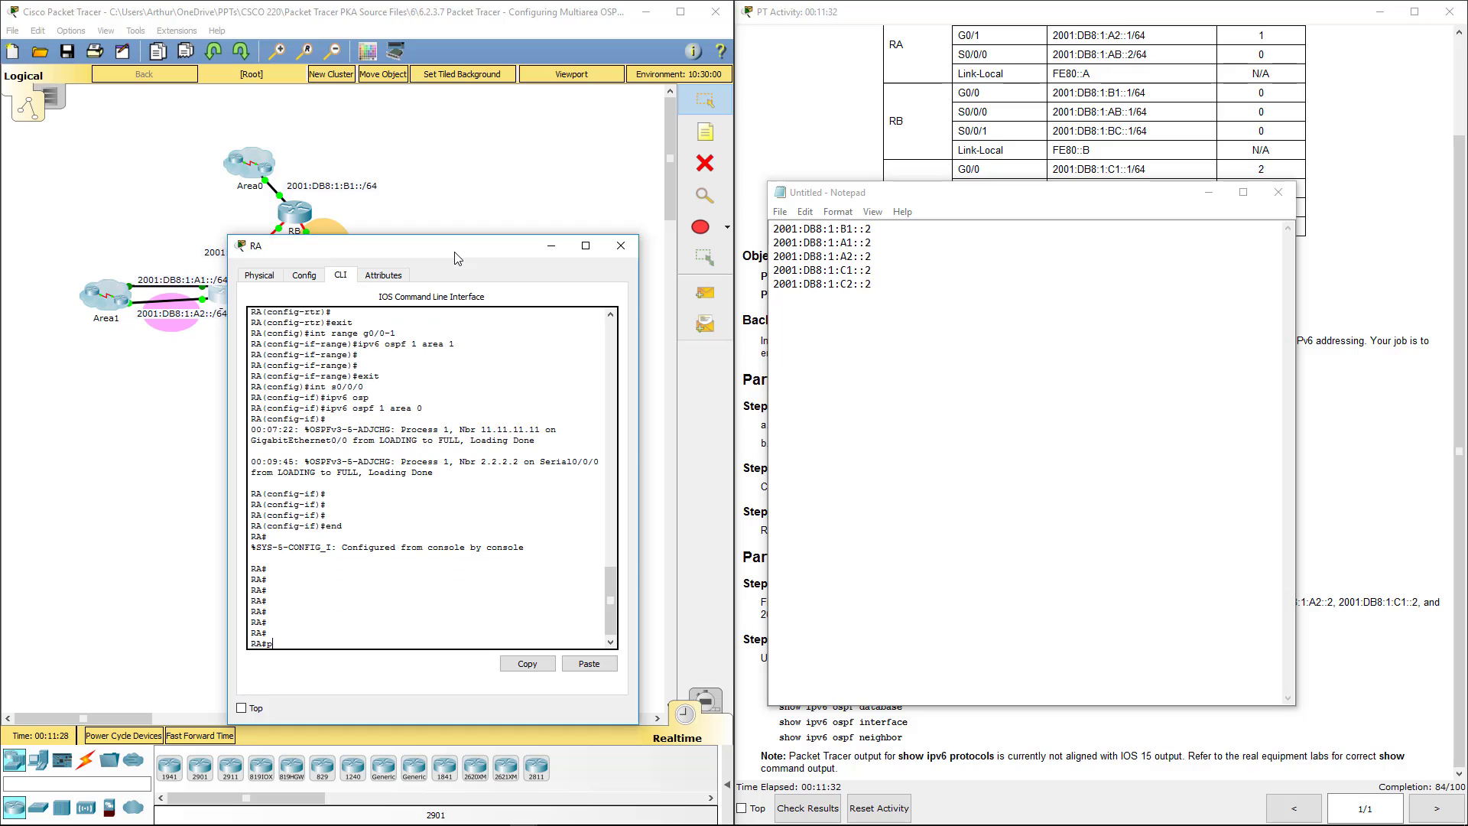
type("ing")
left_click(884, 228)
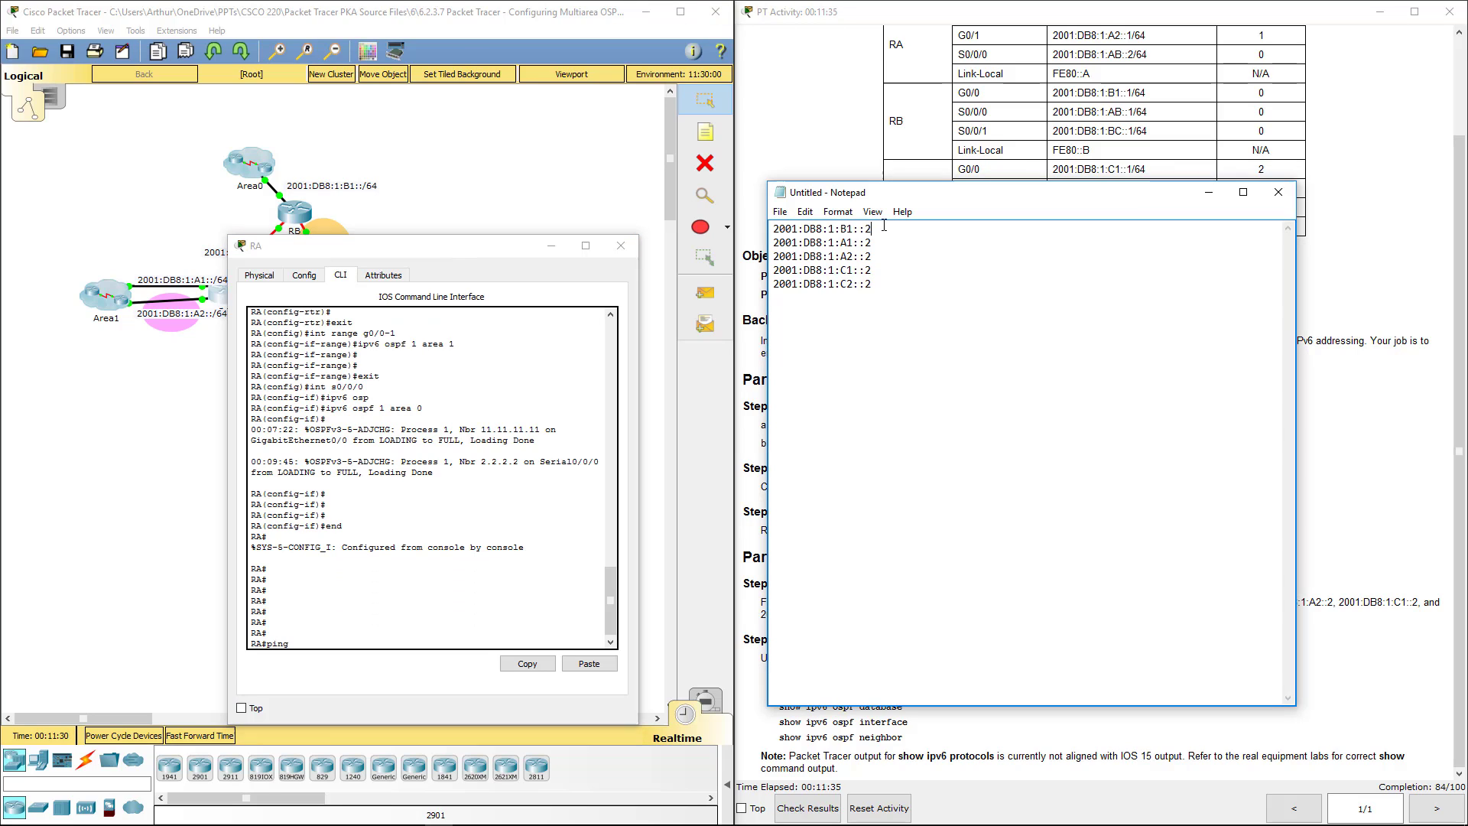
key("shift+Home")
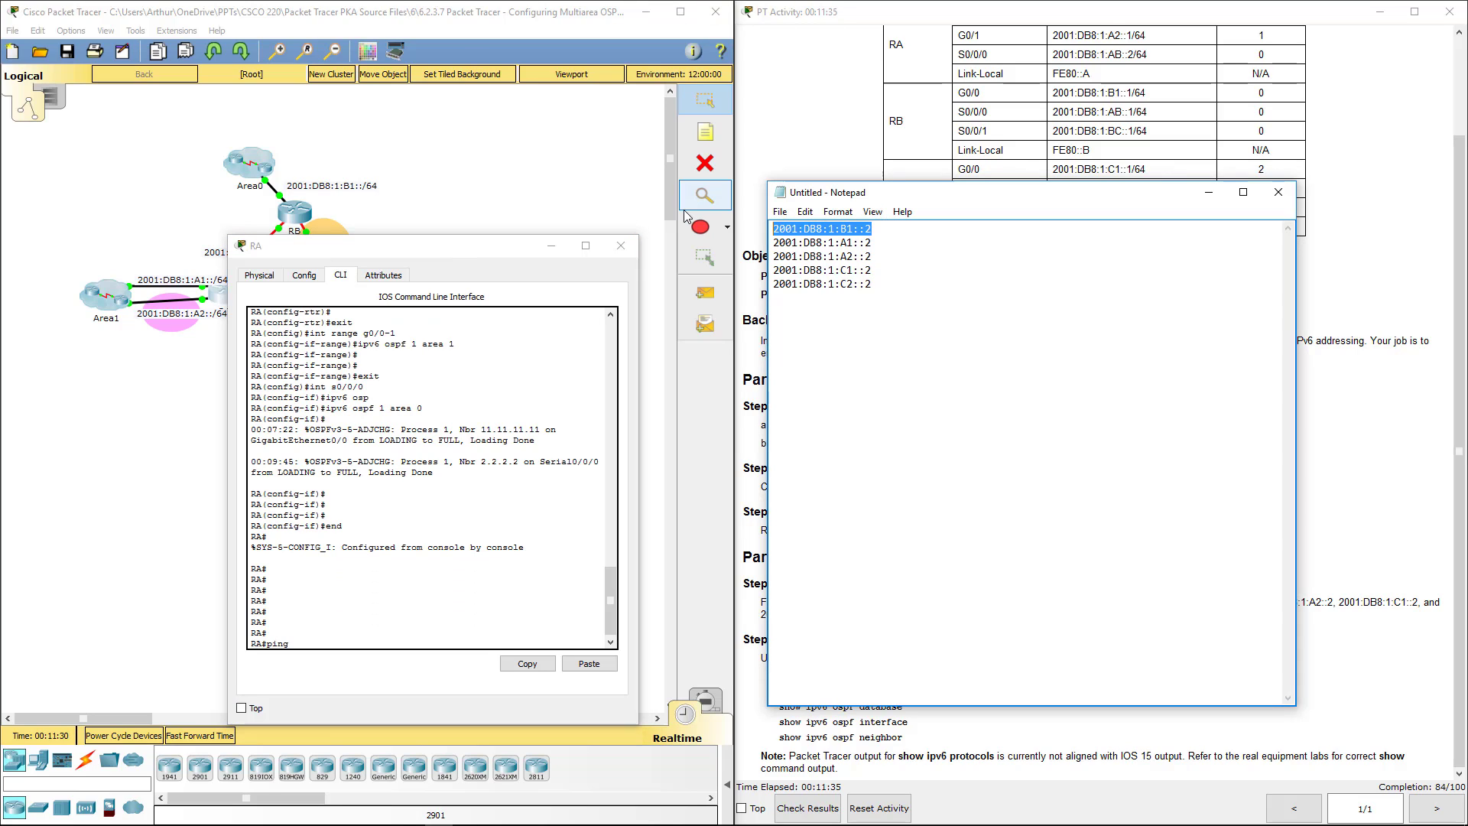
left_click(589, 663)
key("Return")
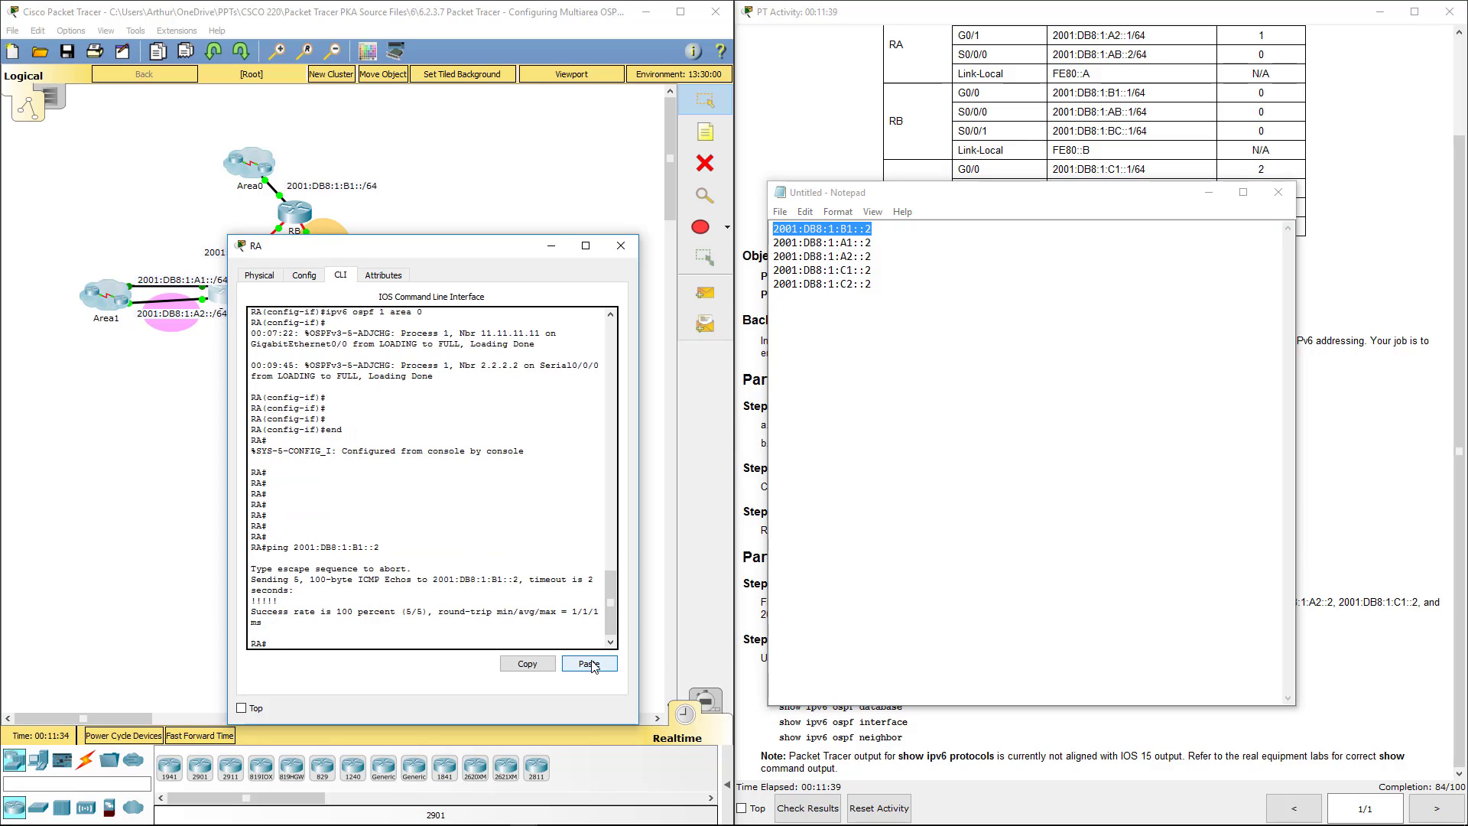
type("ping")
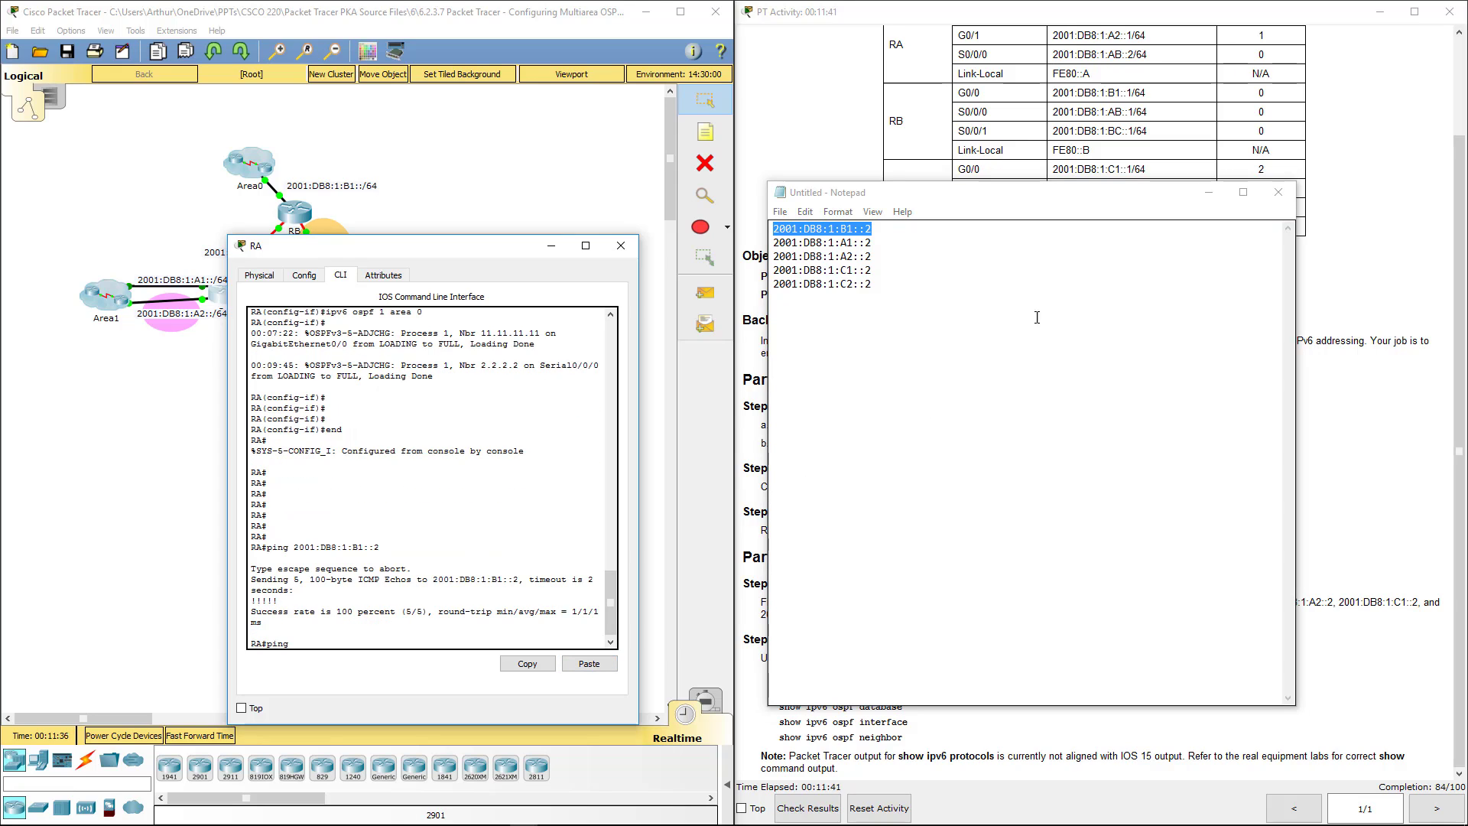
left_click(891, 245)
key("shift+Home")
key("ctrl+c")
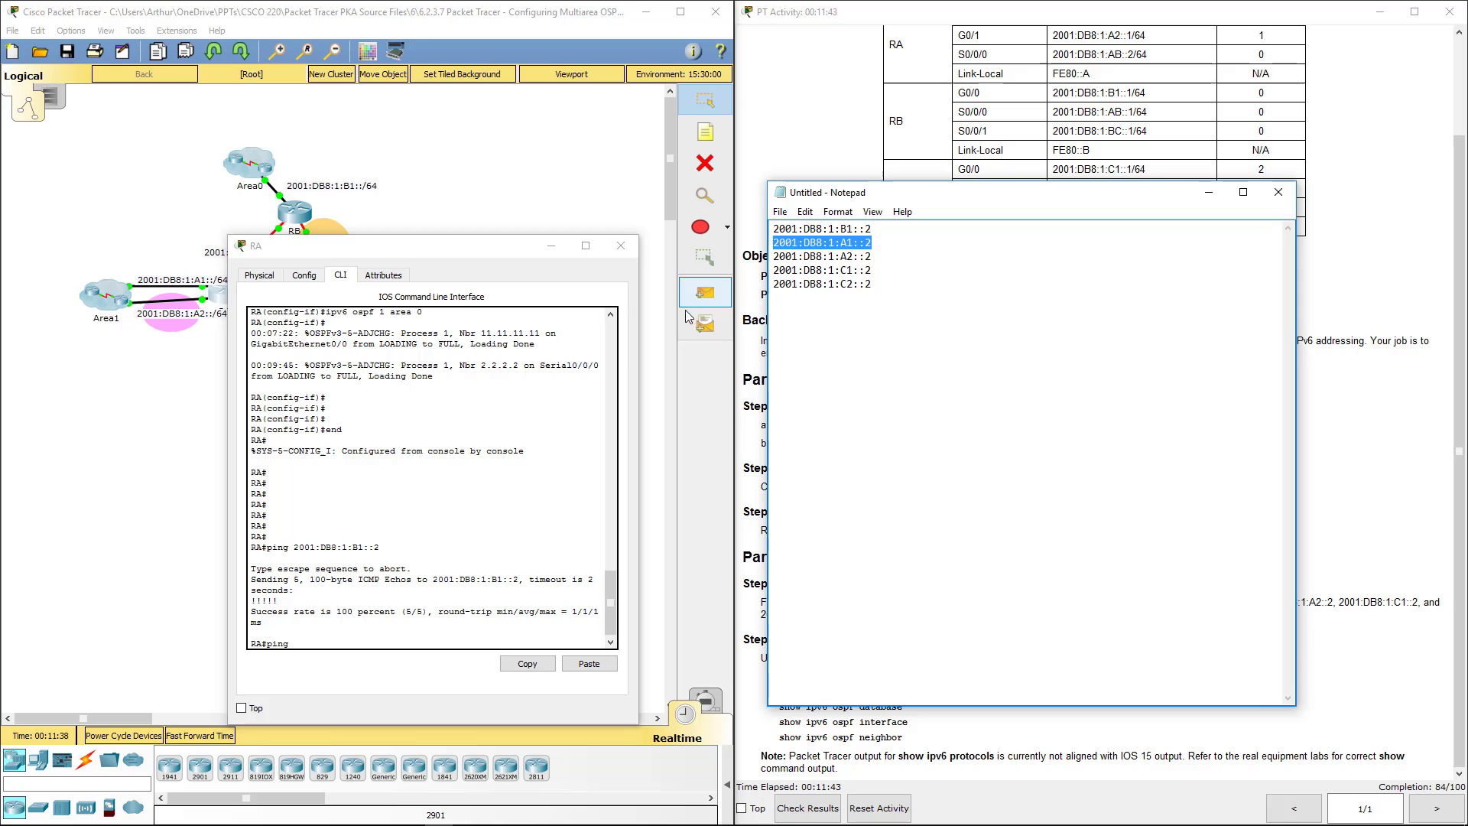
left_click(434, 637)
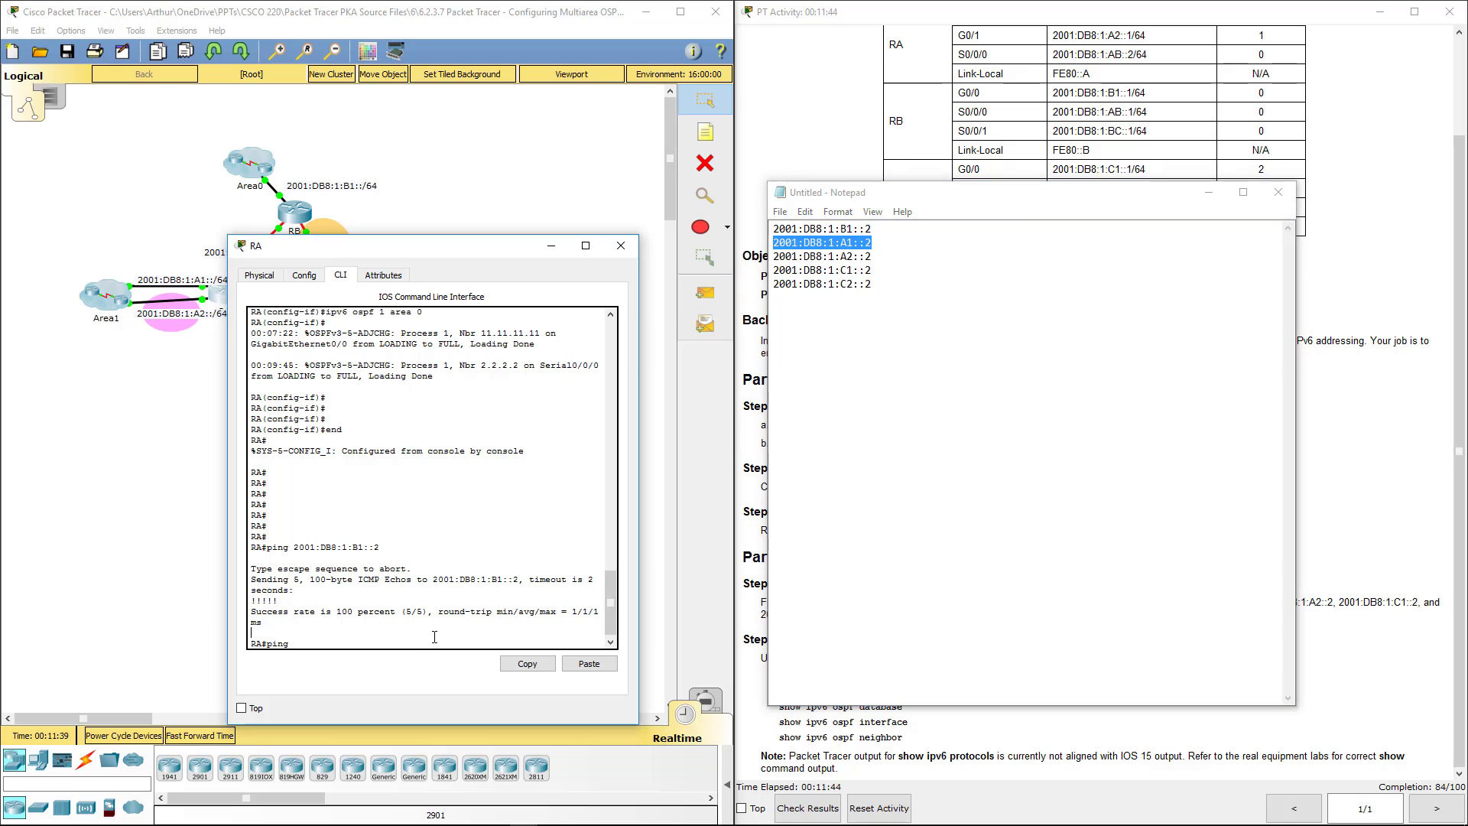
left_click(589, 664)
key("Return")
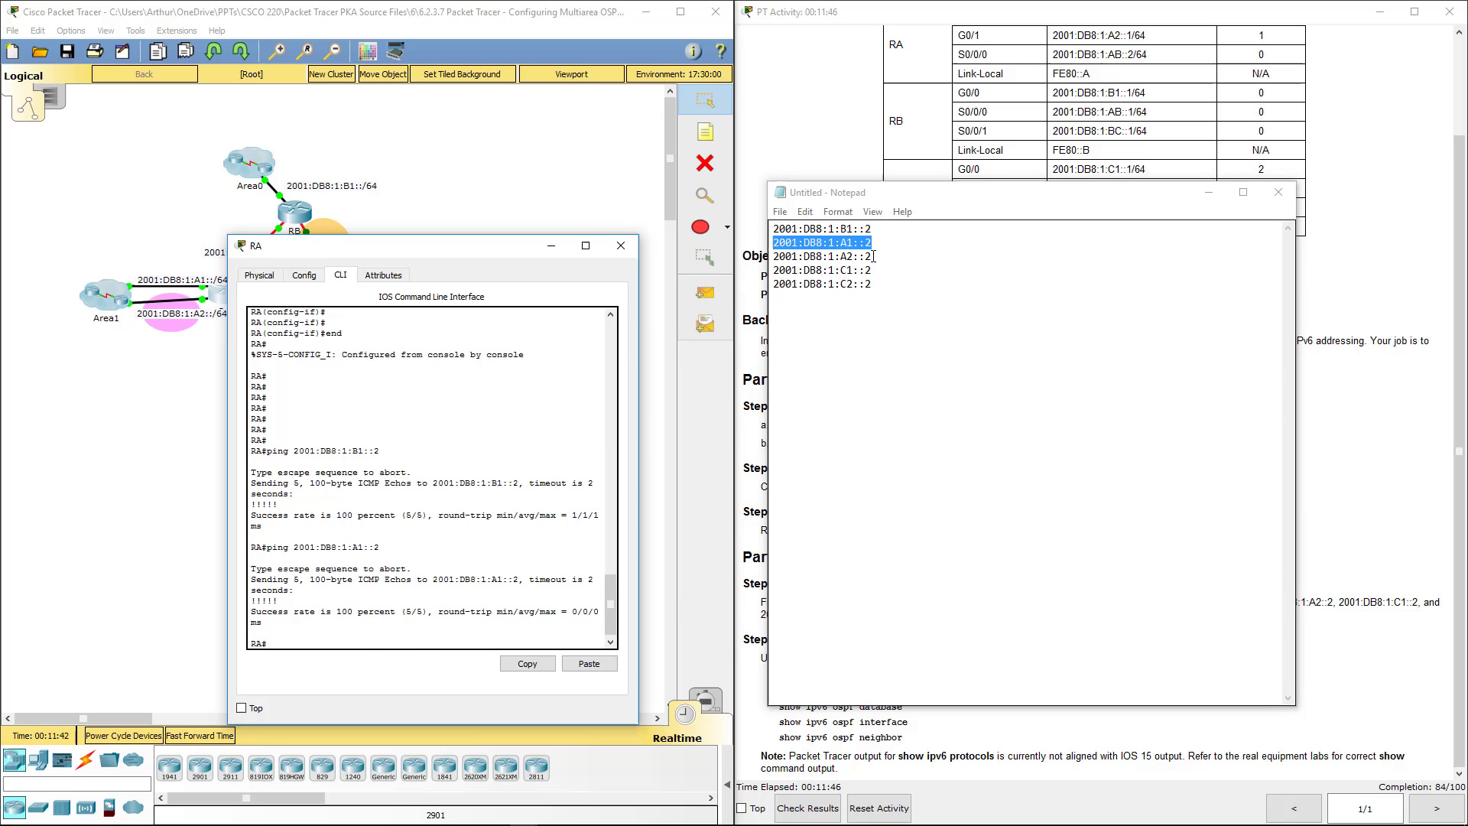
- From RA, ping 2001:DB8:1:A2::2 and 2001:DB8:1:C1::2 using addresses pasted from the notes
left_click(774, 257)
key("shift+End")
key("ctrl+c")
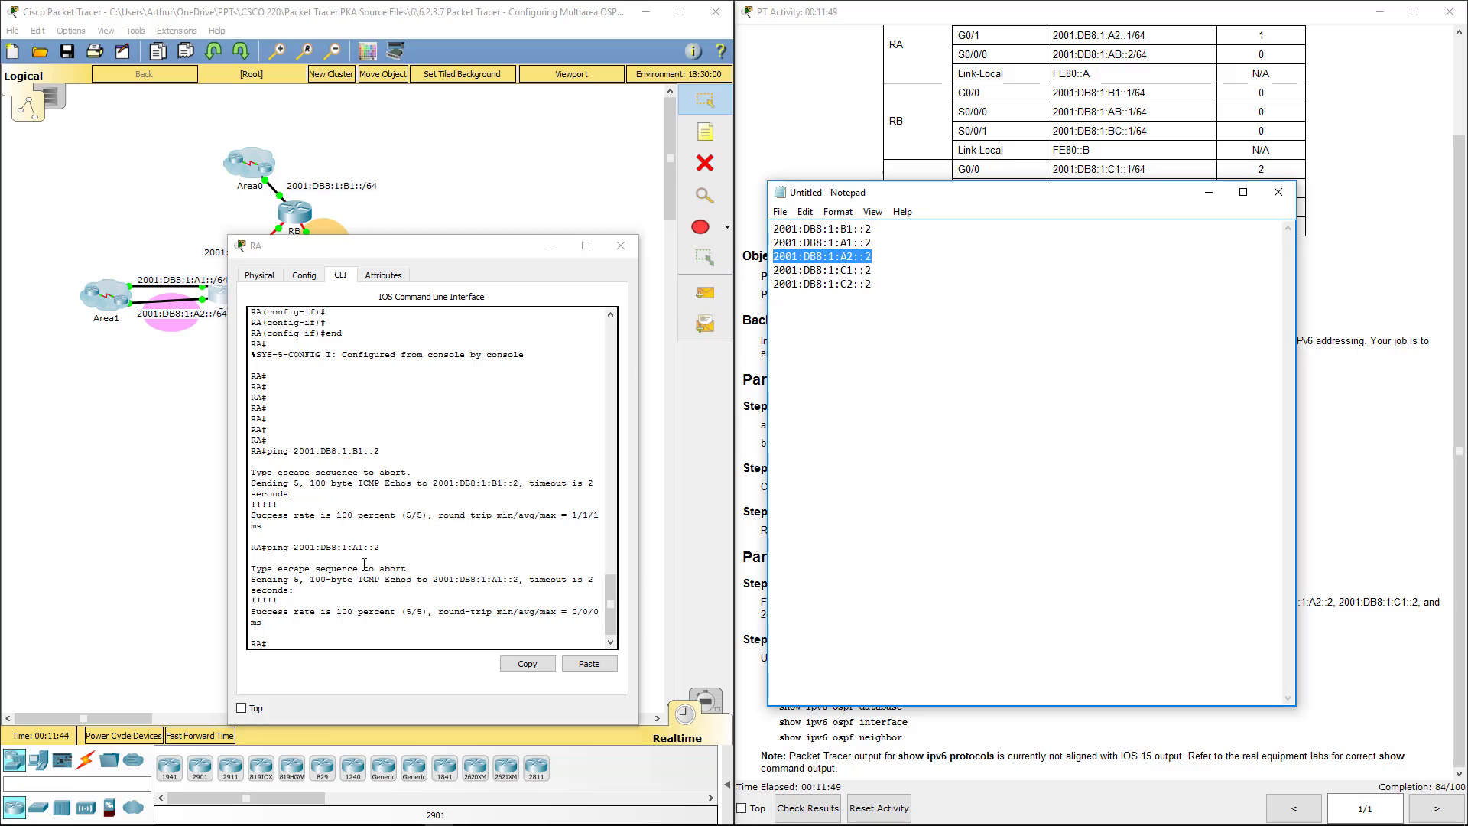
left_click(316, 648)
type("ping")
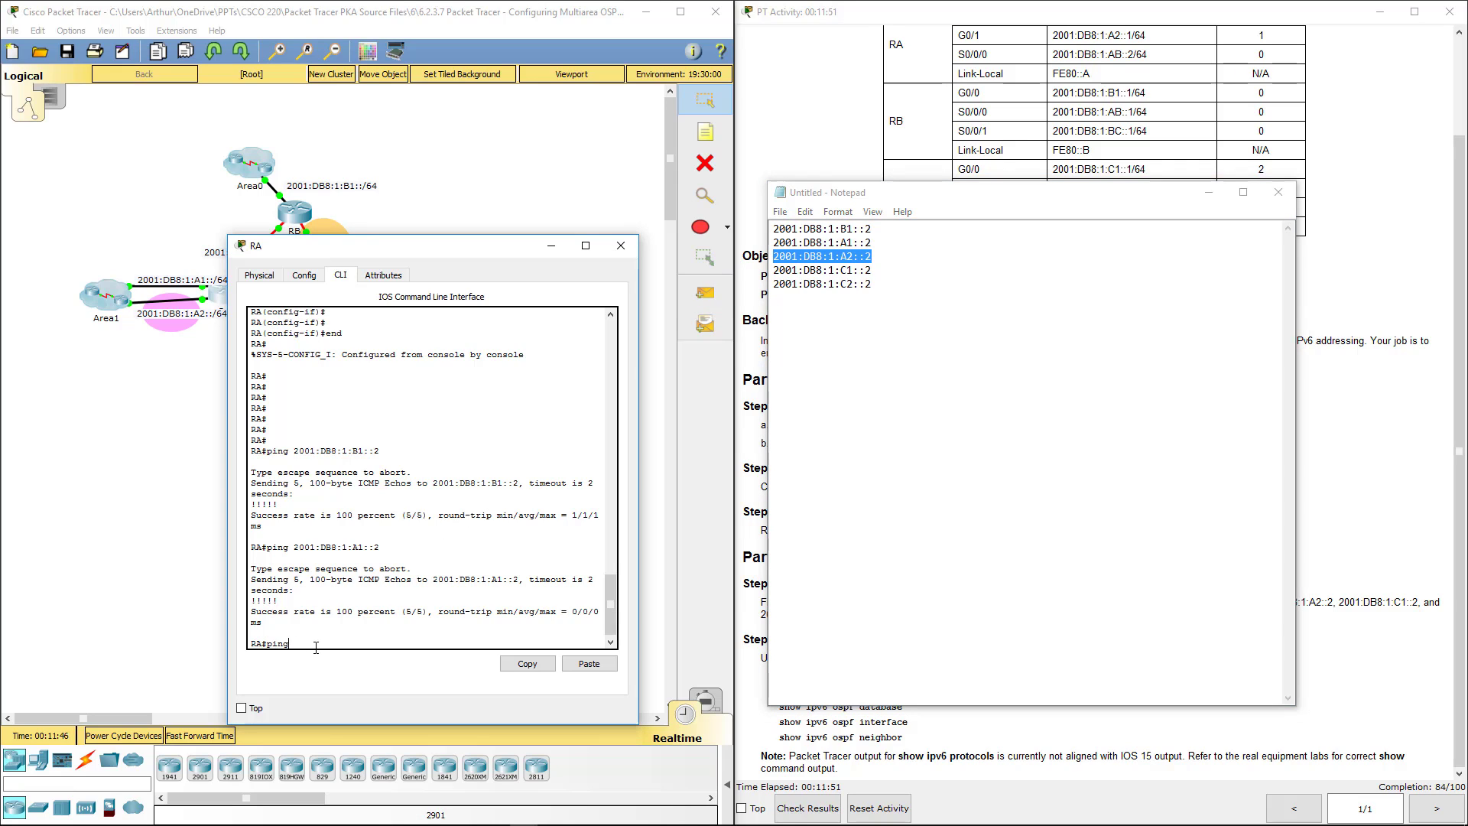
left_click(589, 663)
key("Return")
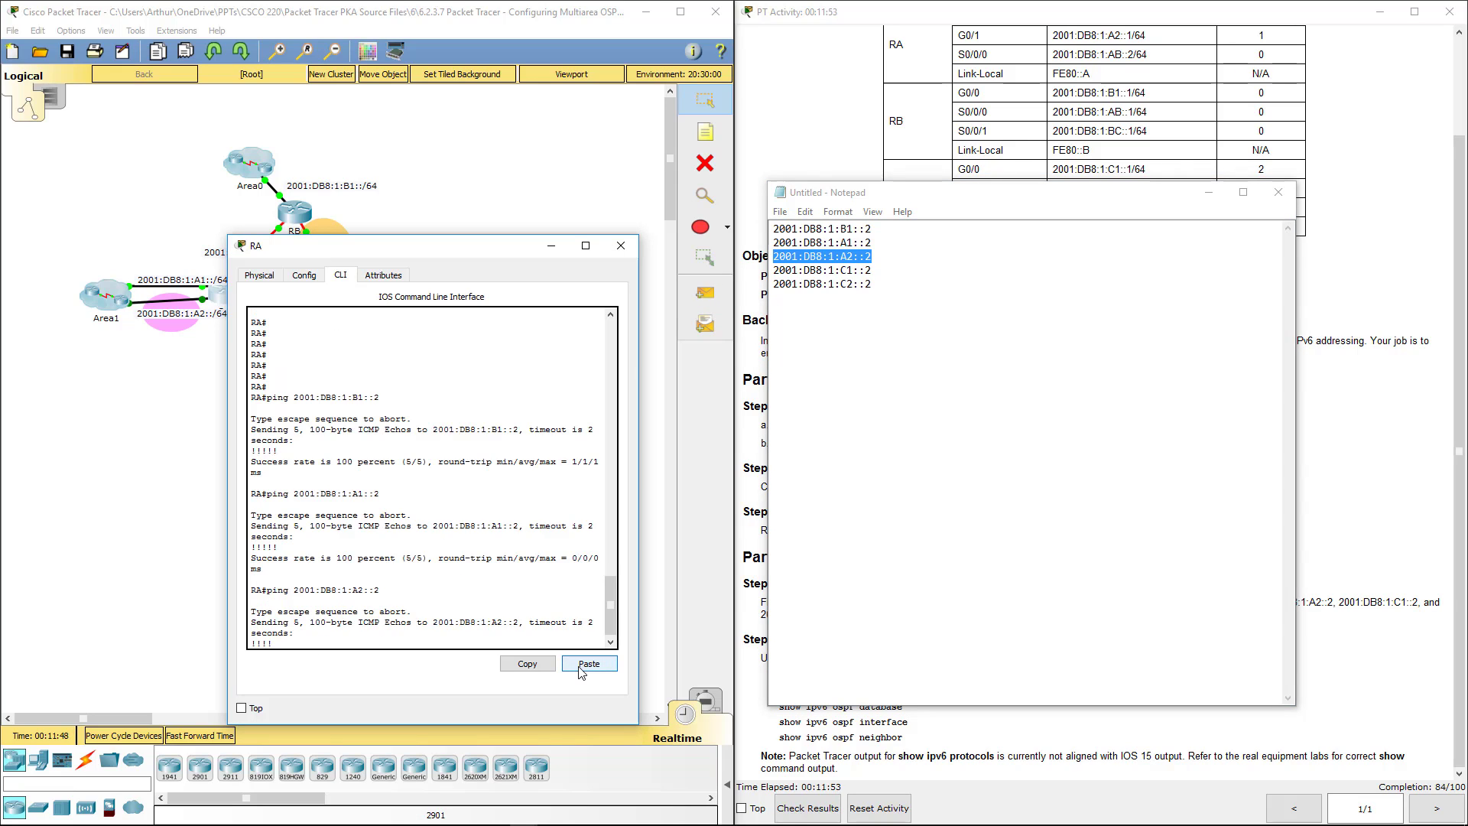
left_click_drag(905, 269, 772, 272)
key("ctrl+c")
left_click(390, 642)
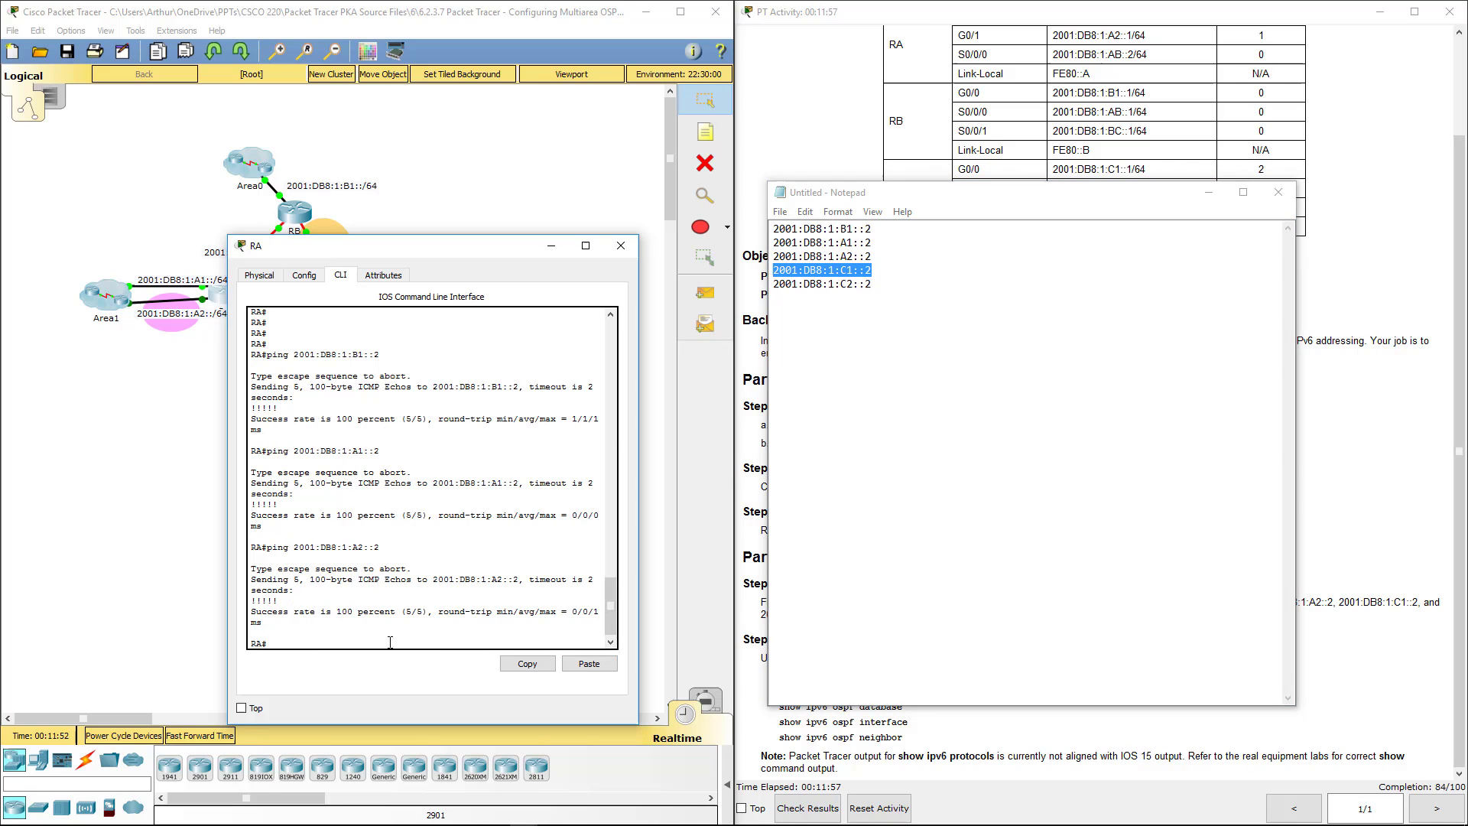
type("ping")
left_click(587, 663)
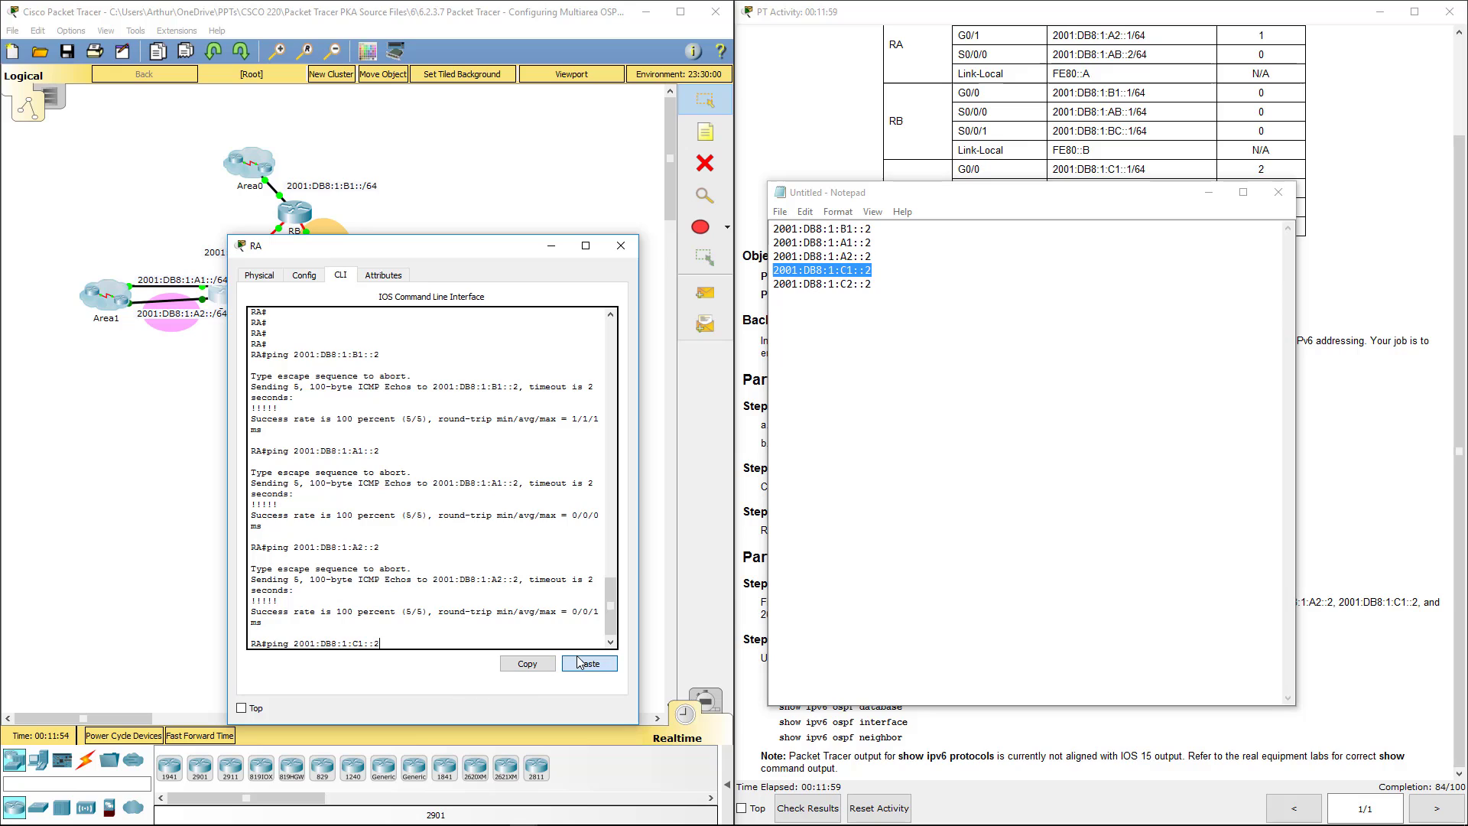
key("Return")
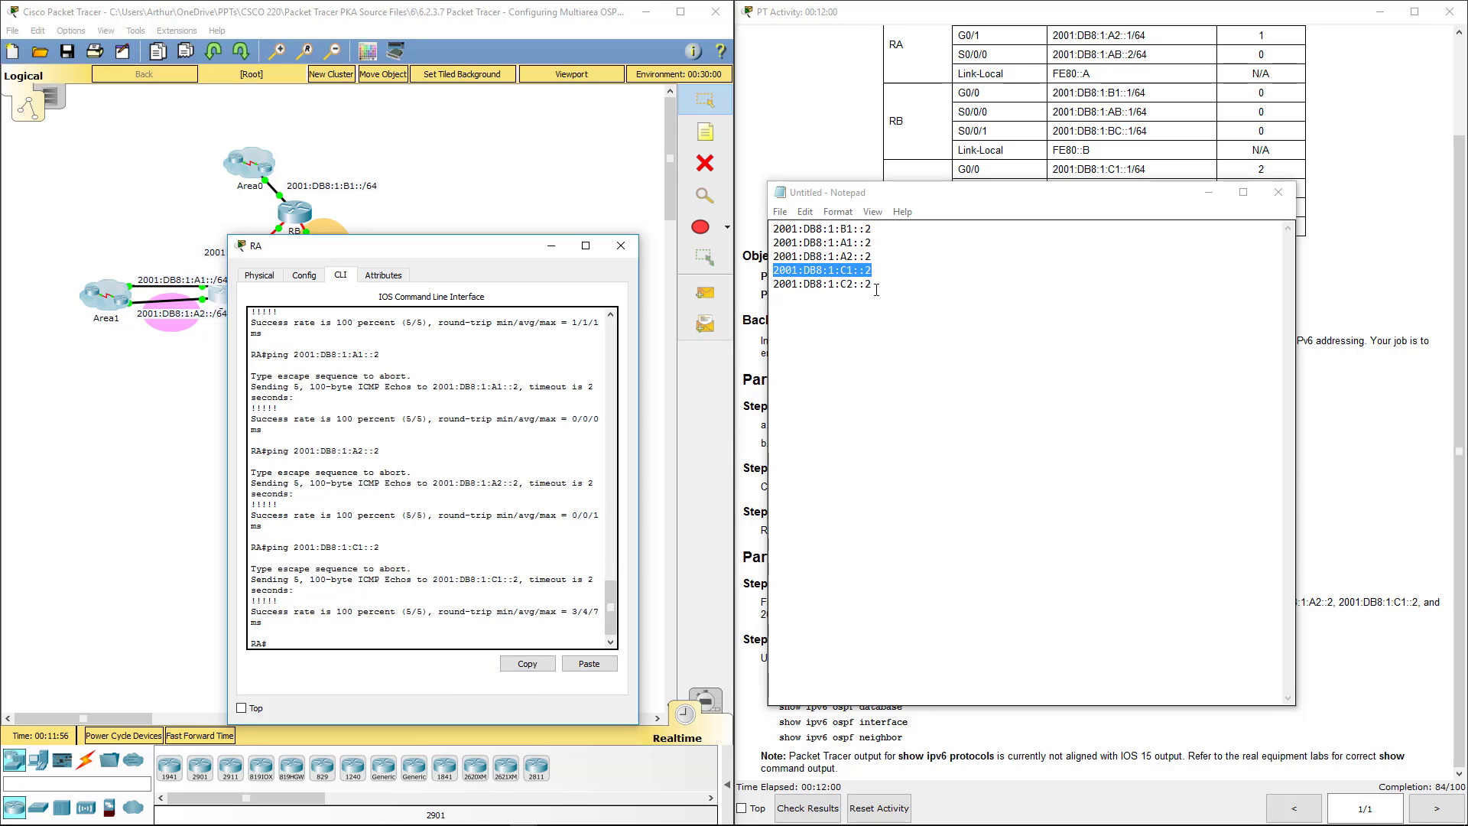
- From RA, ping 2001:DB8:1:C2::2 using the address pasted from the notes
left_click_drag(872, 283, 756, 312)
key("ctrl+c")
left_click(288, 649)
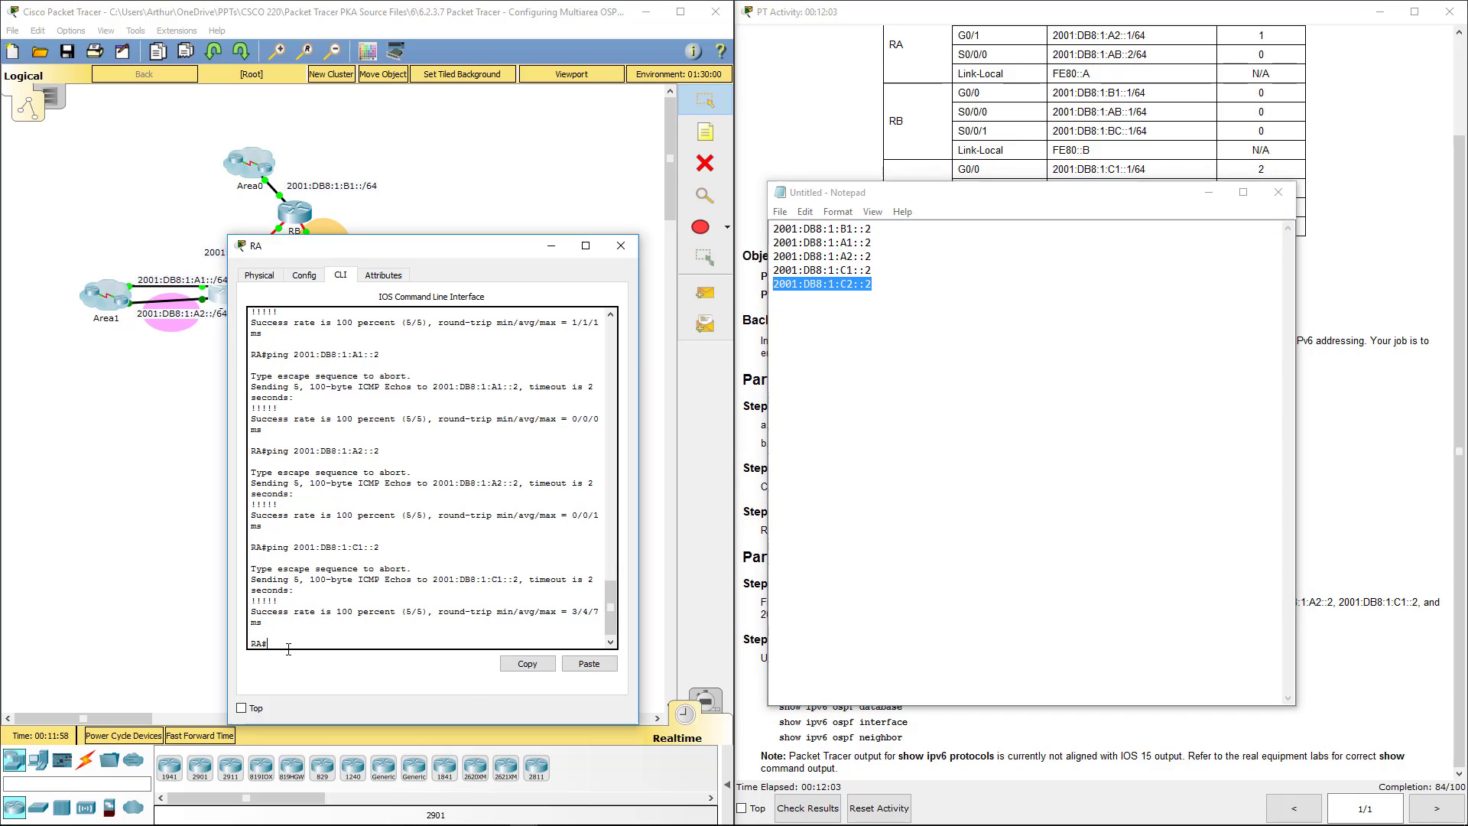
type("ping")
left_click(583, 665)
key("Return")
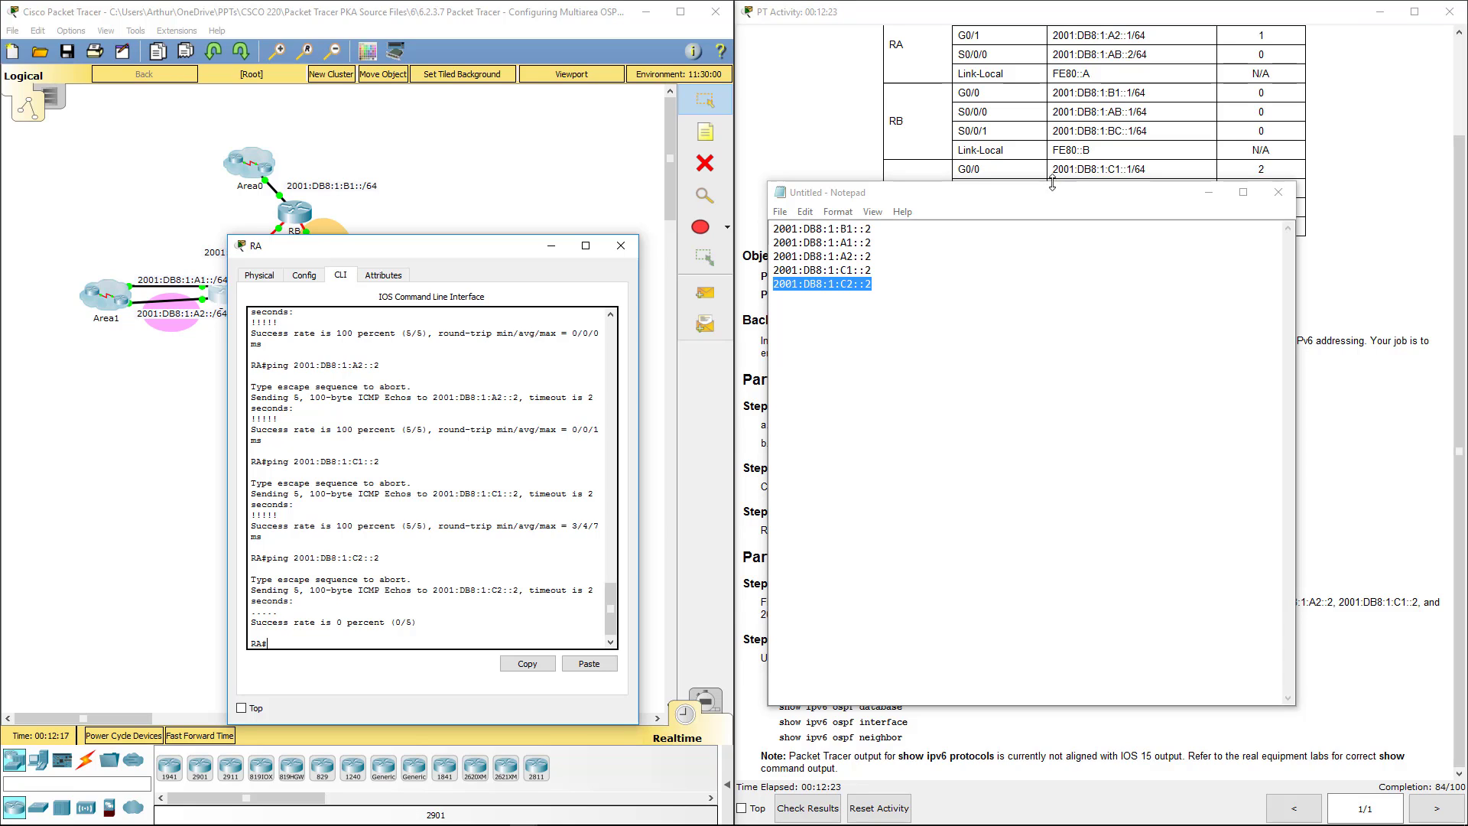
- Move the notes off RC's addressing rows and rerun RA's ping to 2001:DB8:1:C2::2
left_click_drag(1045, 195, 1076, 235)
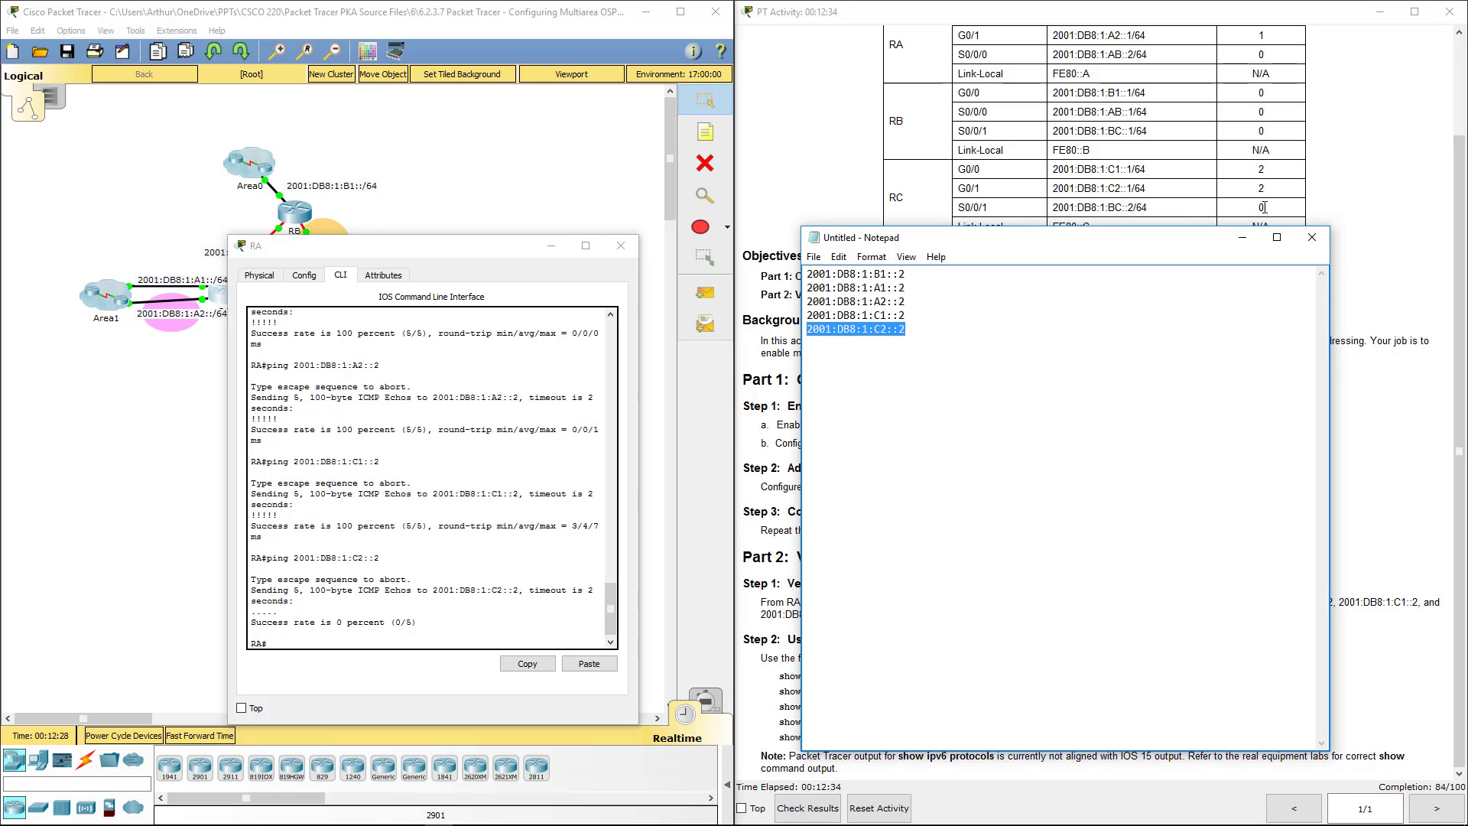
left_click(485, 536)
key("Up")
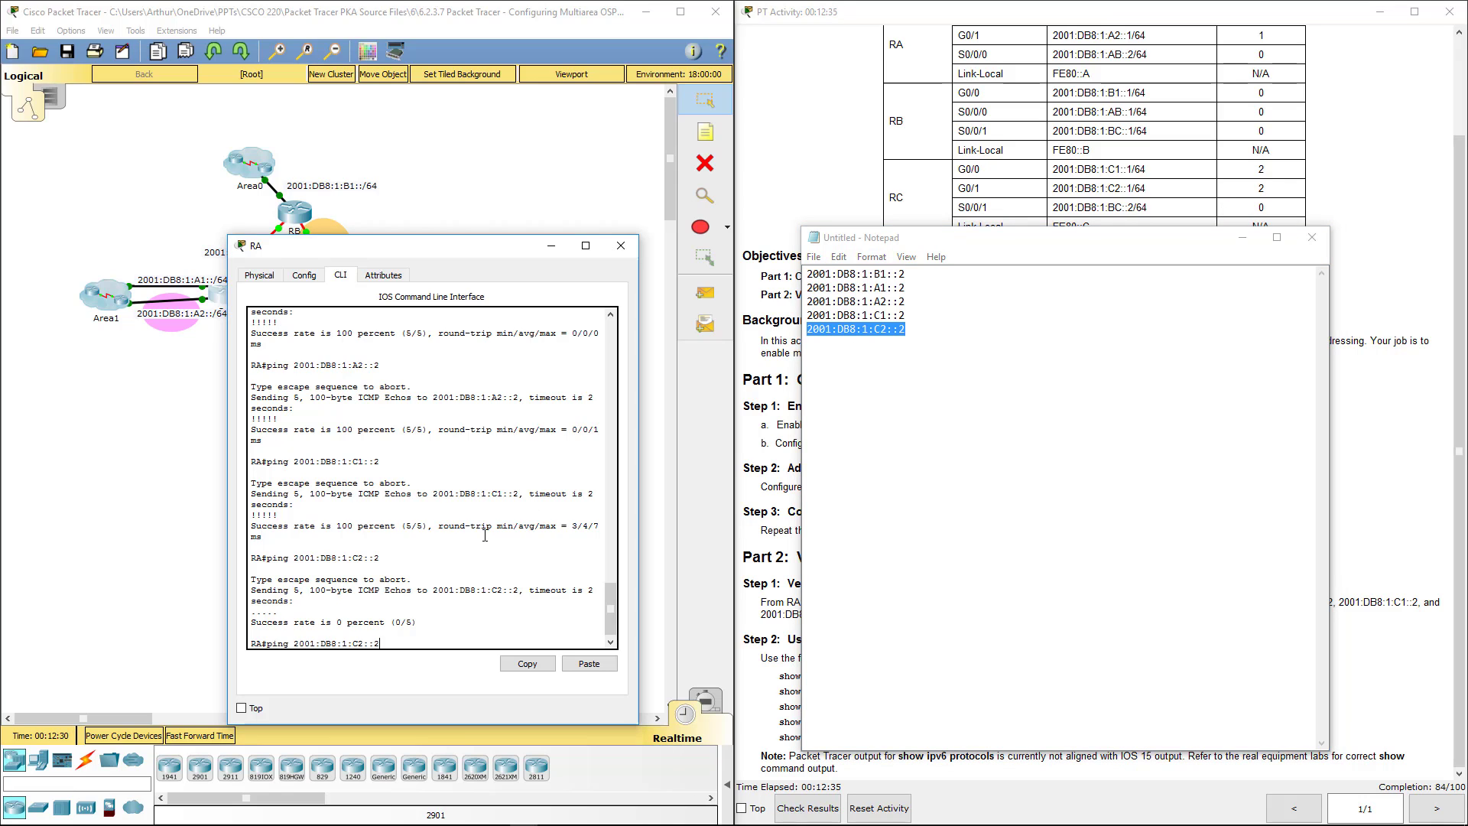
key("Return")
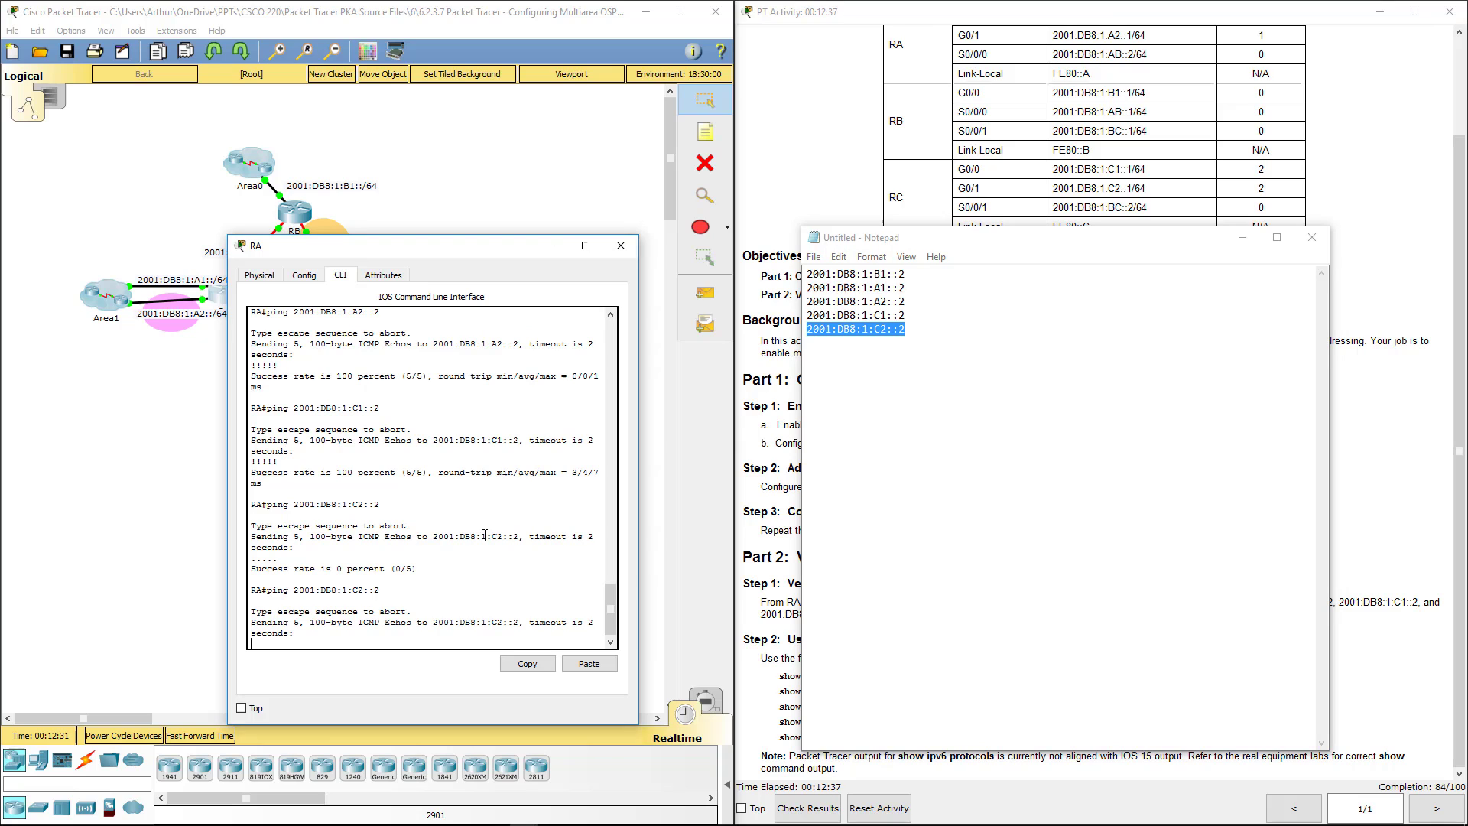
- Close RA, put the notes away, and review RC's earlier int range g0/0-1 area 2 commands
left_click(621, 245)
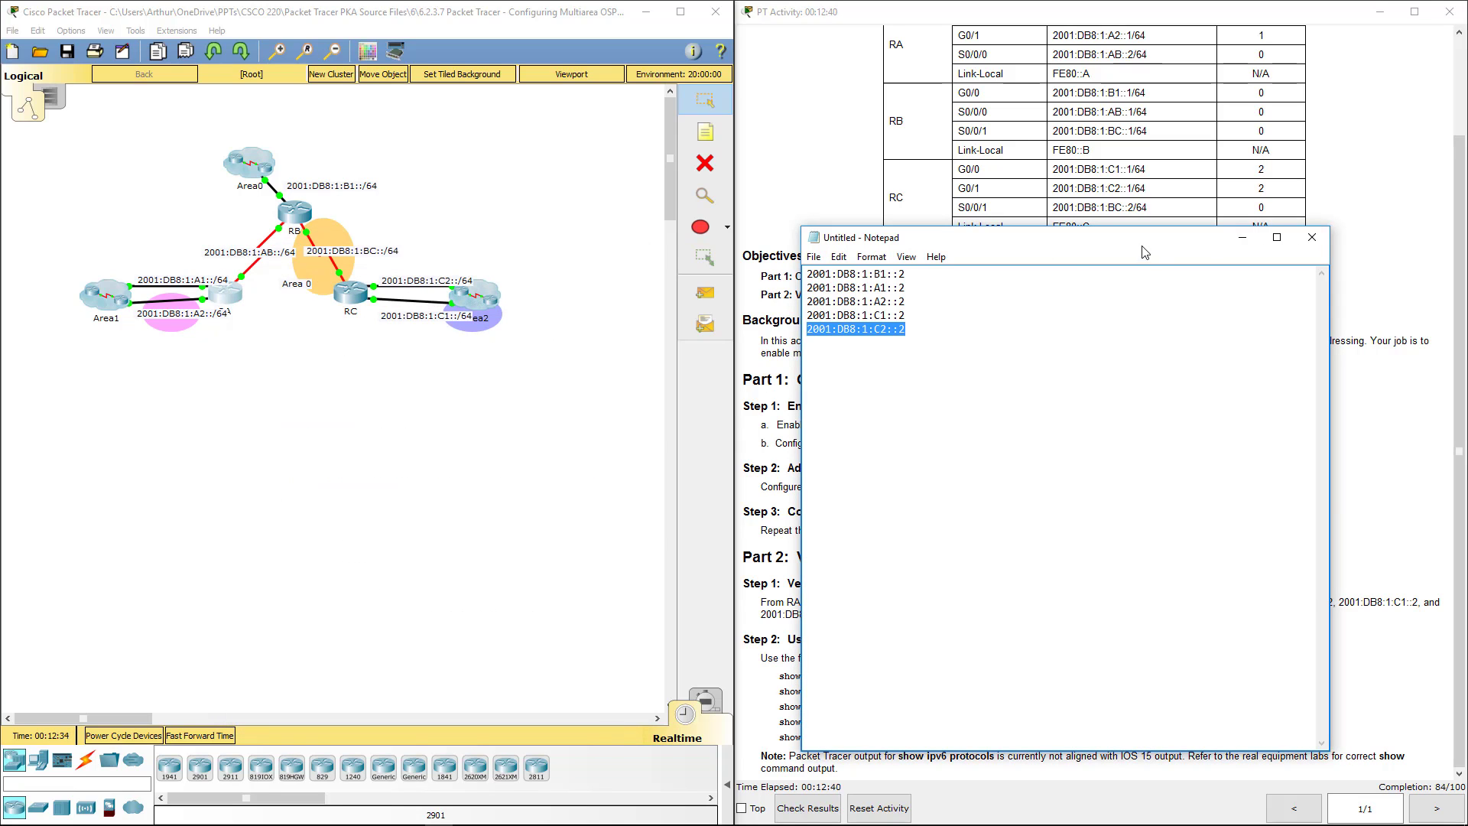
left_click(1243, 237)
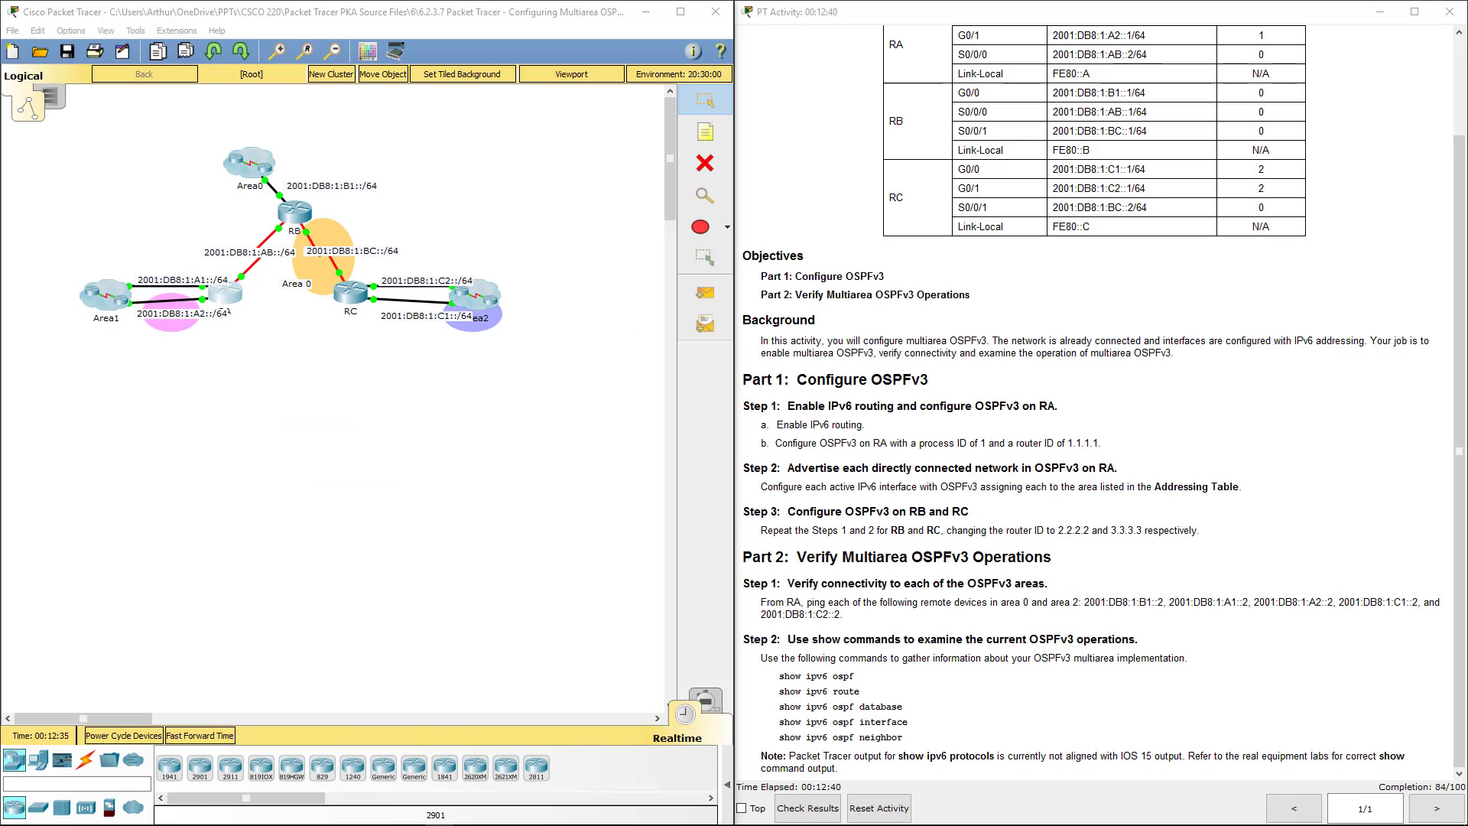
left_click(352, 295)
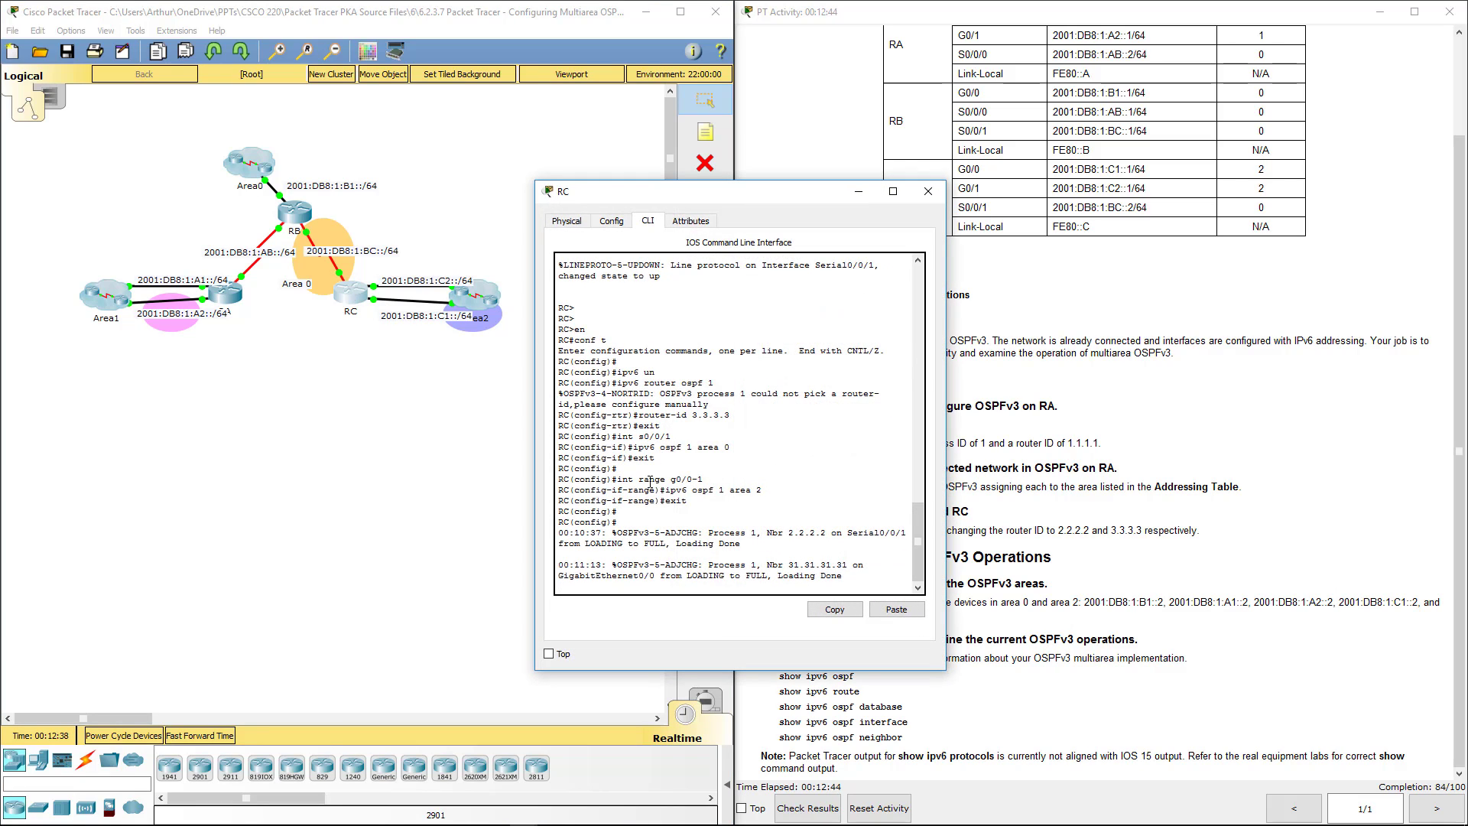
left_click_drag(656, 477, 763, 493)
left_click(604, 472)
left_click_drag(621, 478, 771, 492)
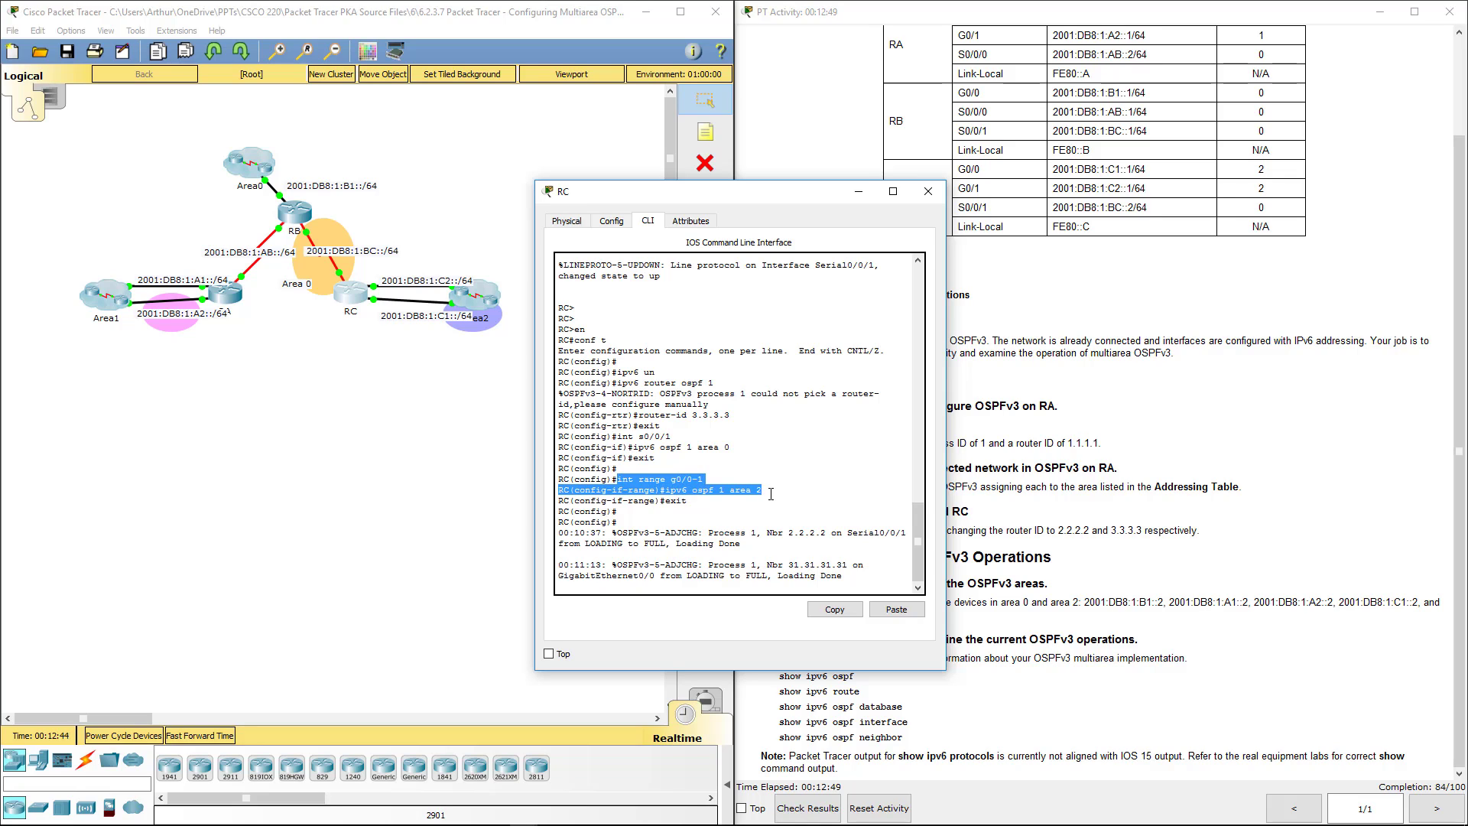
left_click(706, 500)
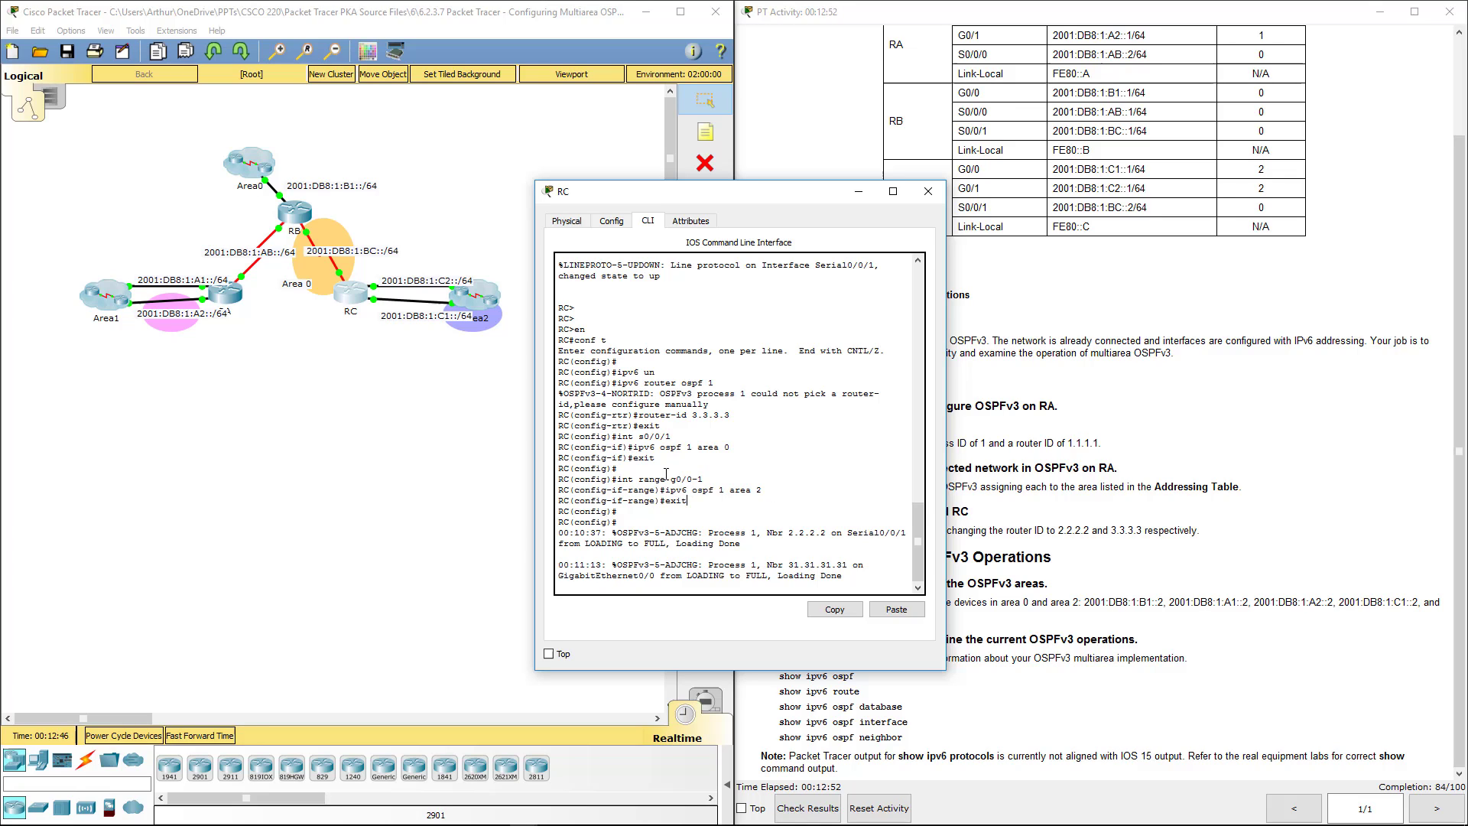
- List RC's running configuration with show run and copy the 'ipv6 ospf 1 area 2' line
key("Return")
key("Return")
key("Return")
key("Return")
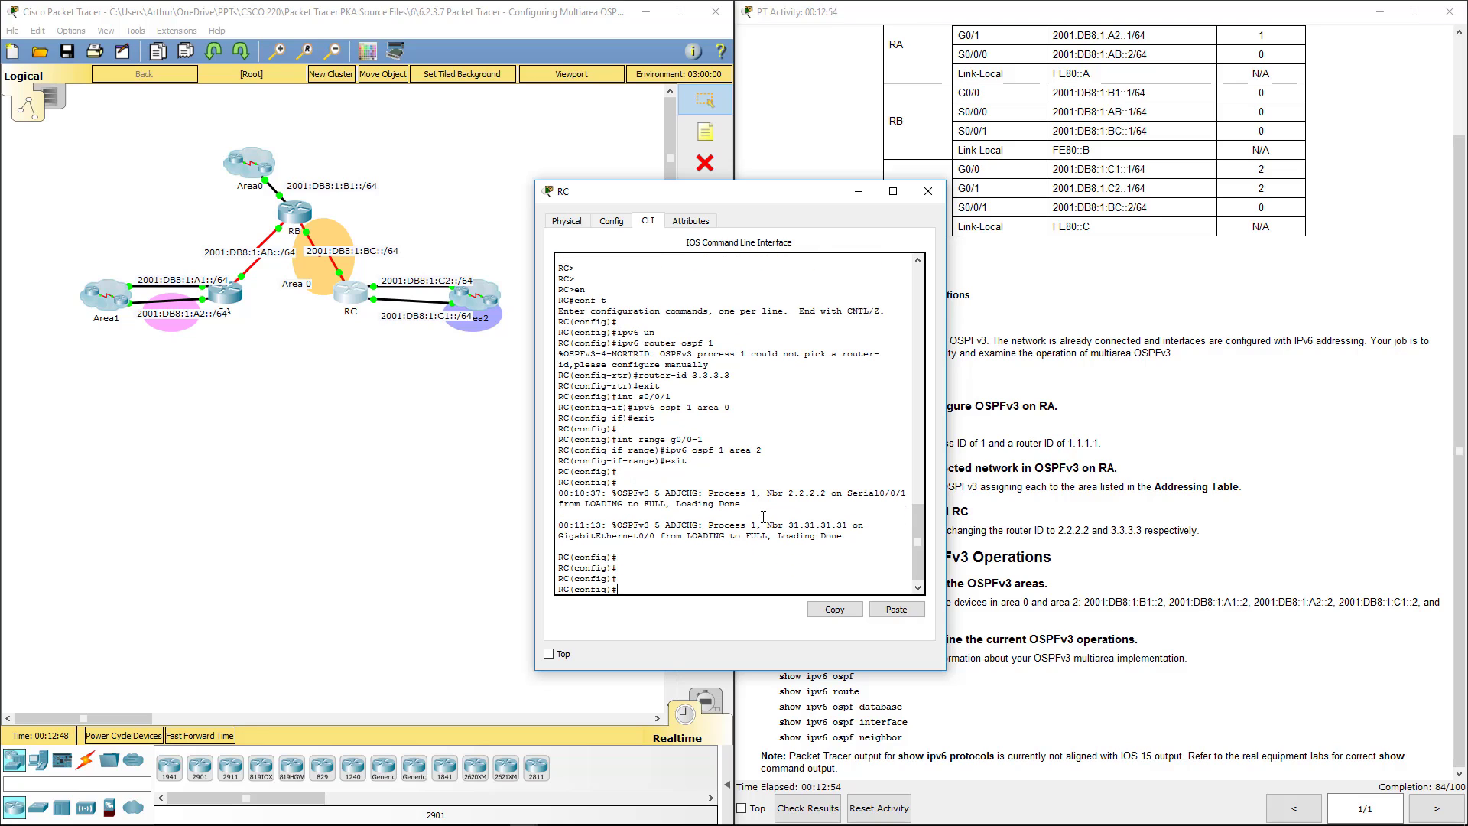
type("end")
key("Return")
key("Return")
key("Return")
key("Return")
key("Return")
key("Return")
key("Return")
key("Return")
key("Return")
key("Return")
key("Return")
key("Return")
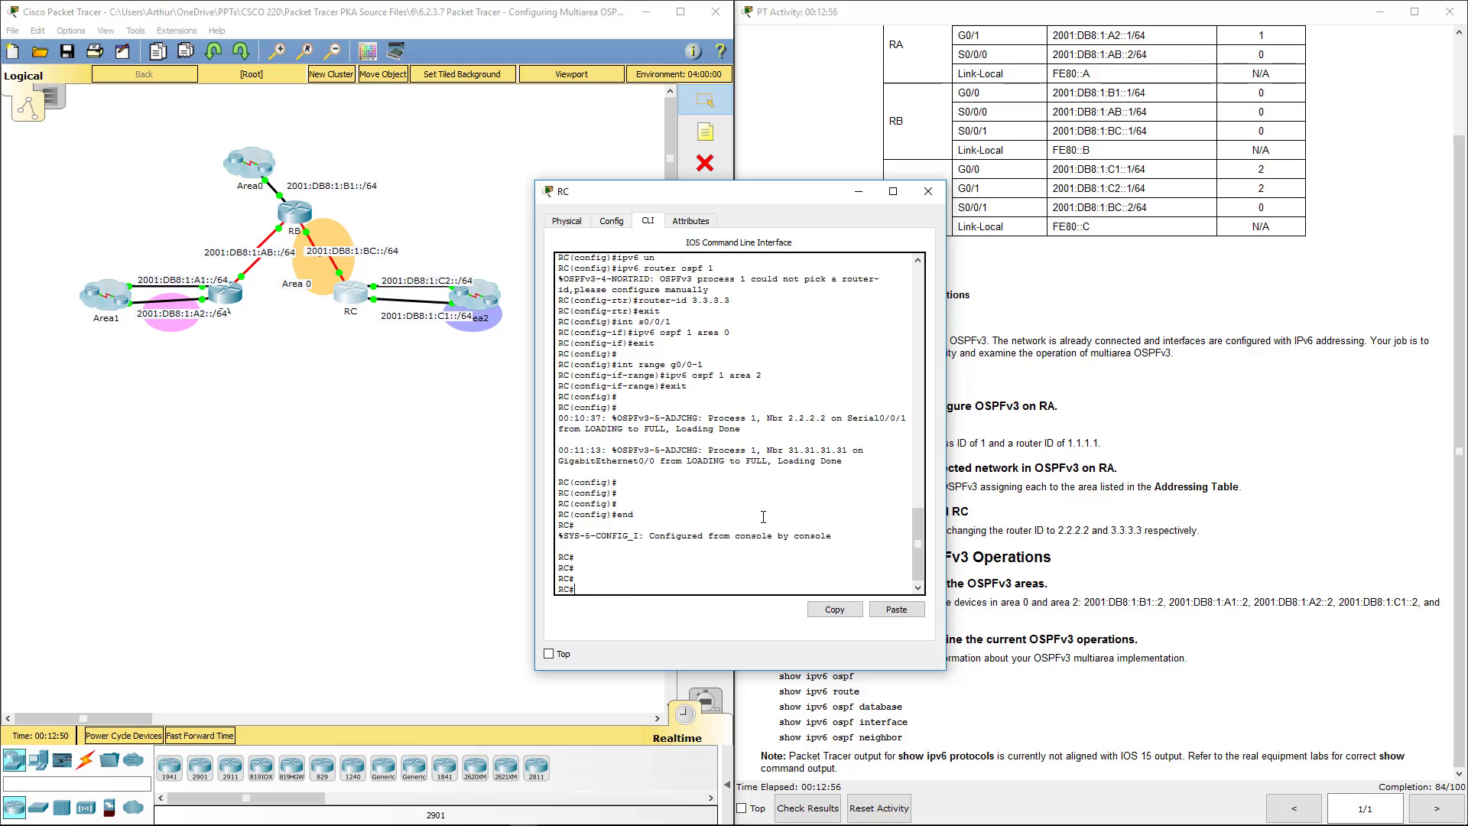
type("so")
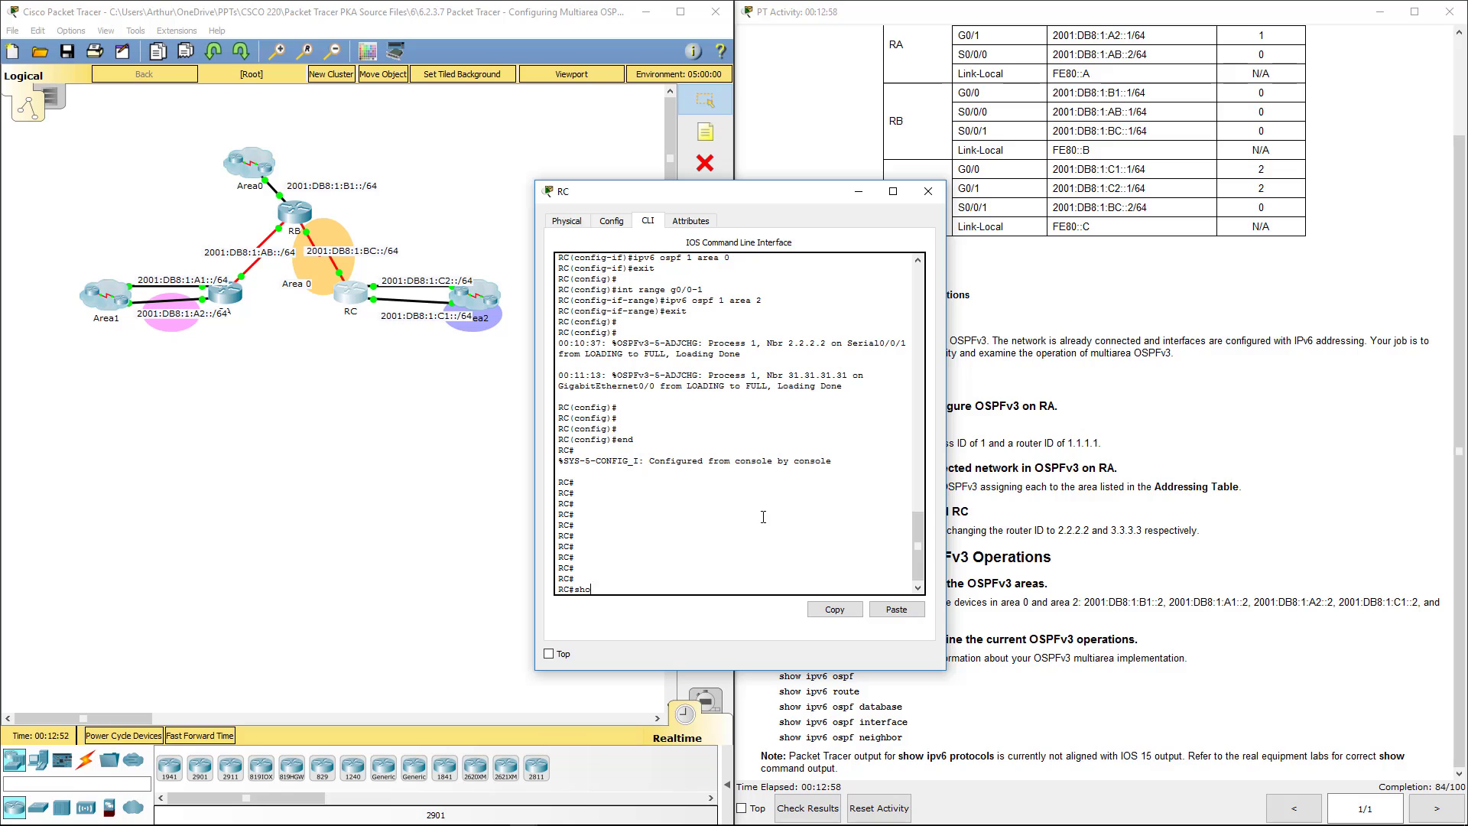
type("ow run")
key("Return")
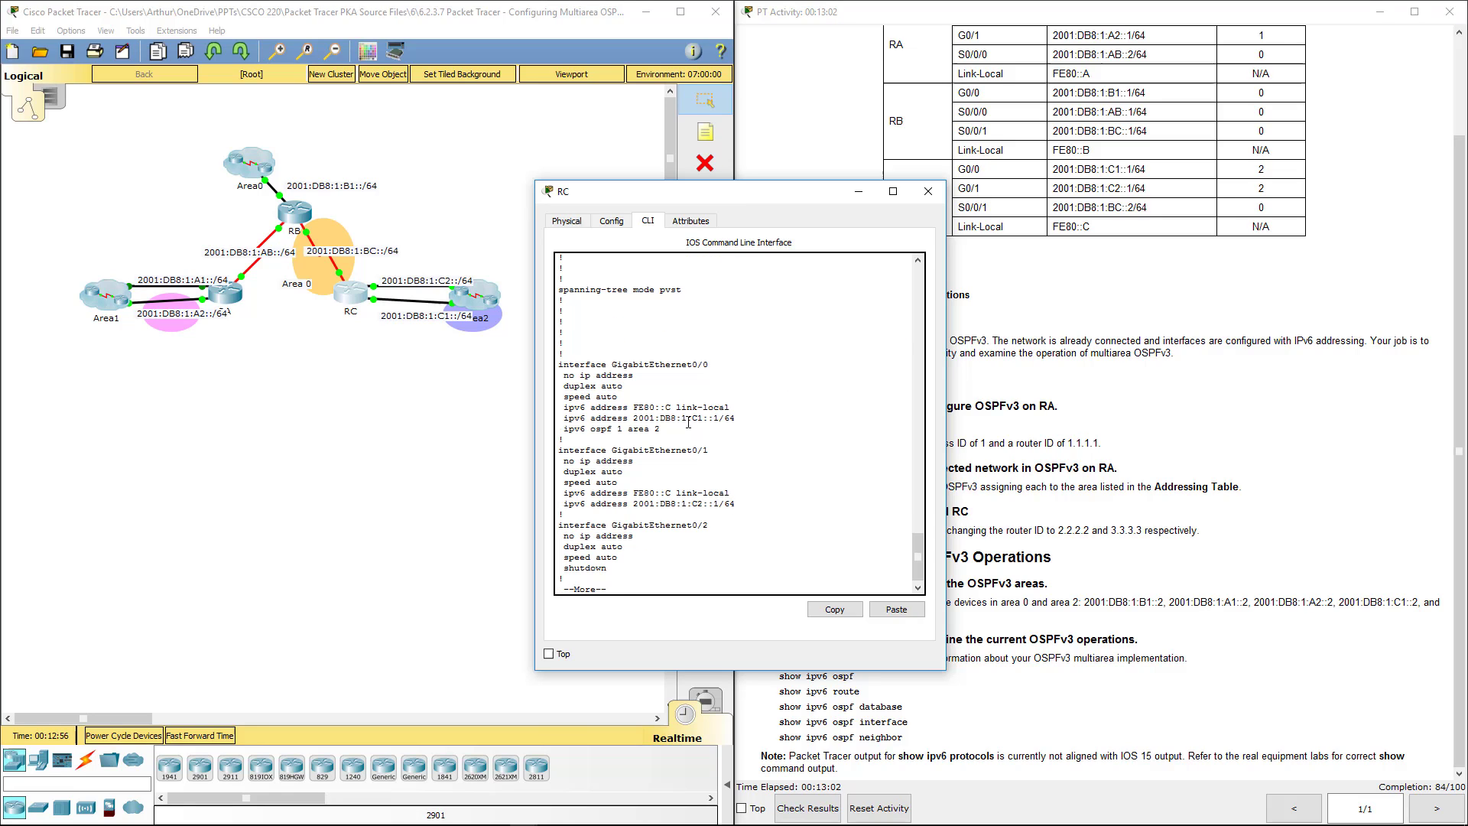
left_click_drag(633, 365, 687, 366)
left_click(687, 467)
mouse_move(570, 428)
left_mouse_down()
mouse_move(679, 437)
mouse_move(564, 429)
left_mouse_up()
left_click(835, 610)
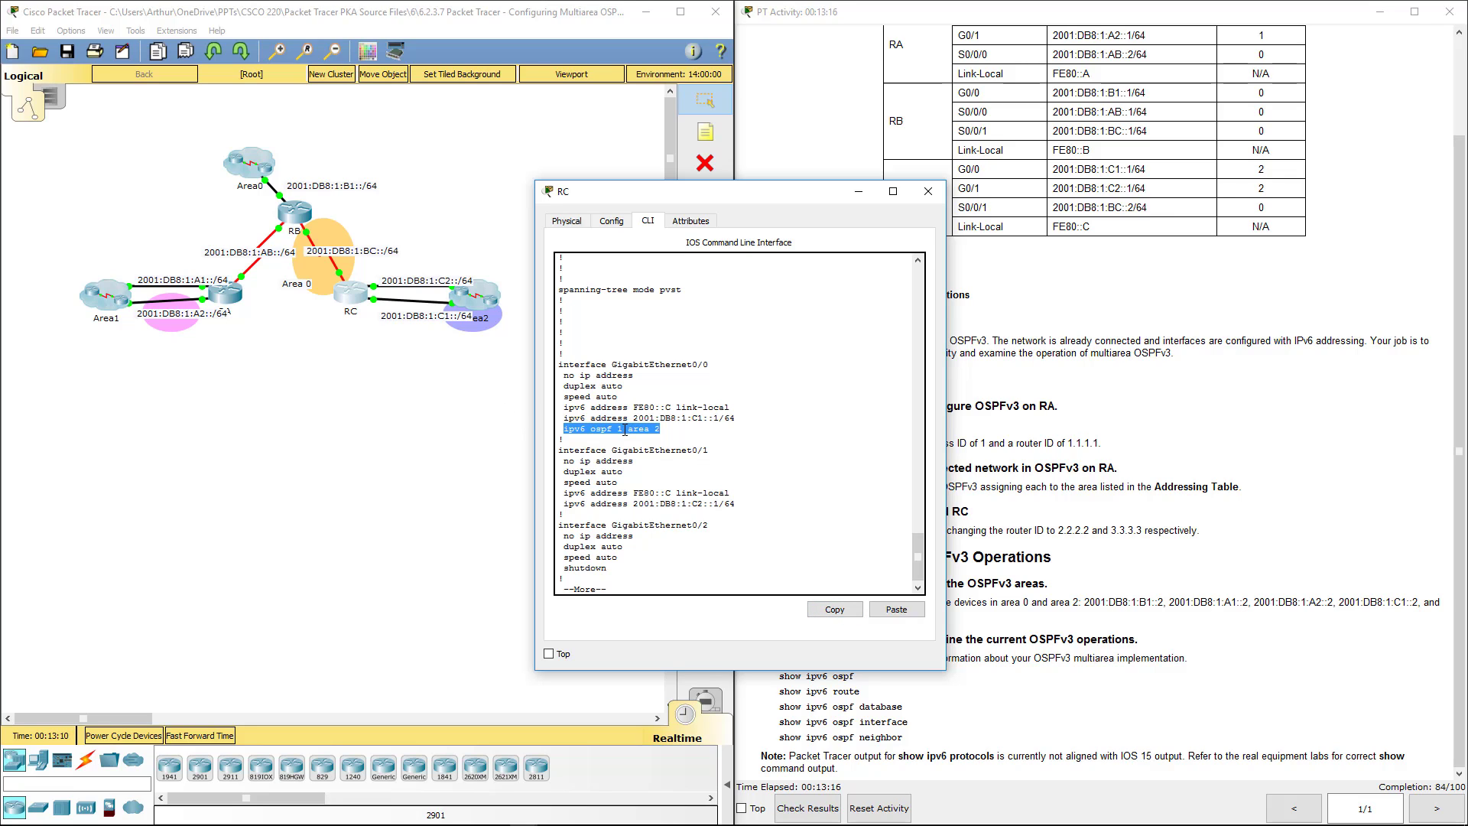
- On RC, enter interface G0/1 via conf t and paste 'ipv6 ospf 1 area 2', then close RC
key("Return")
type("q")
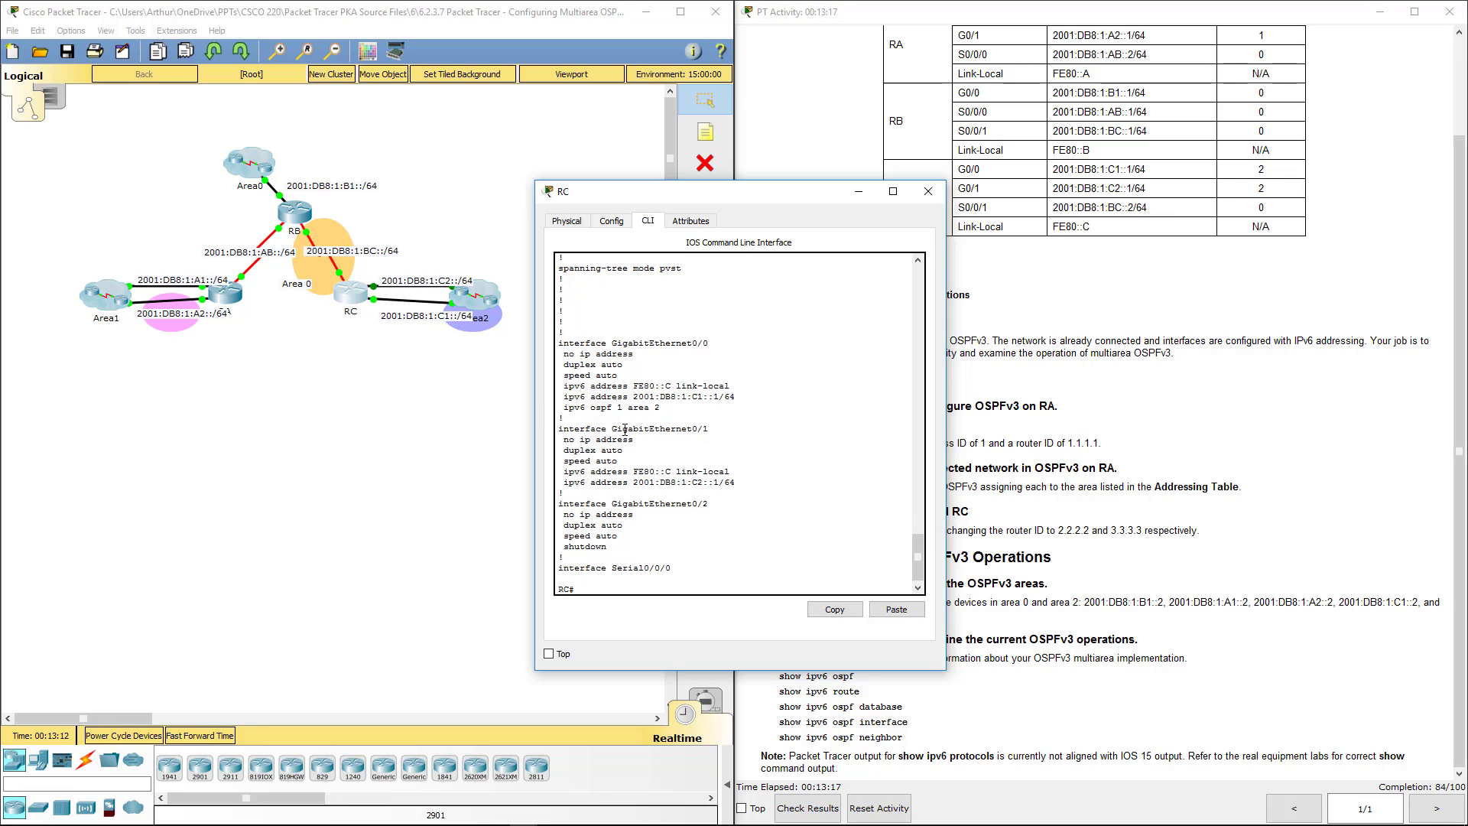
type("conf t")
key("Return")
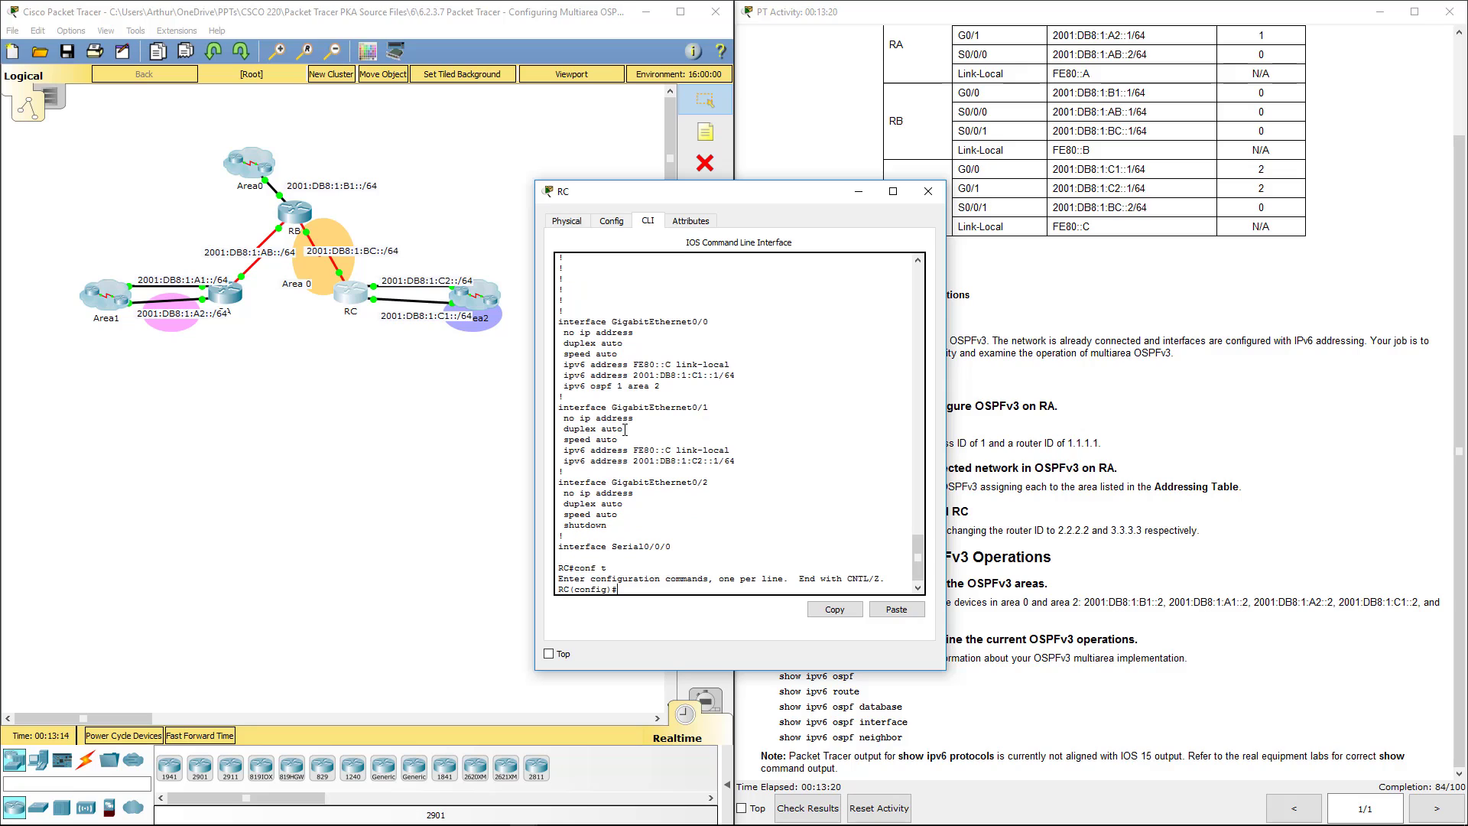
type("int rang")
key("BackSpace")
key("BackSpace")
key("BackSpace")
key("BackSpace")
key("BackSpace")
type("g0/1")
key("Return")
left_click(907, 608)
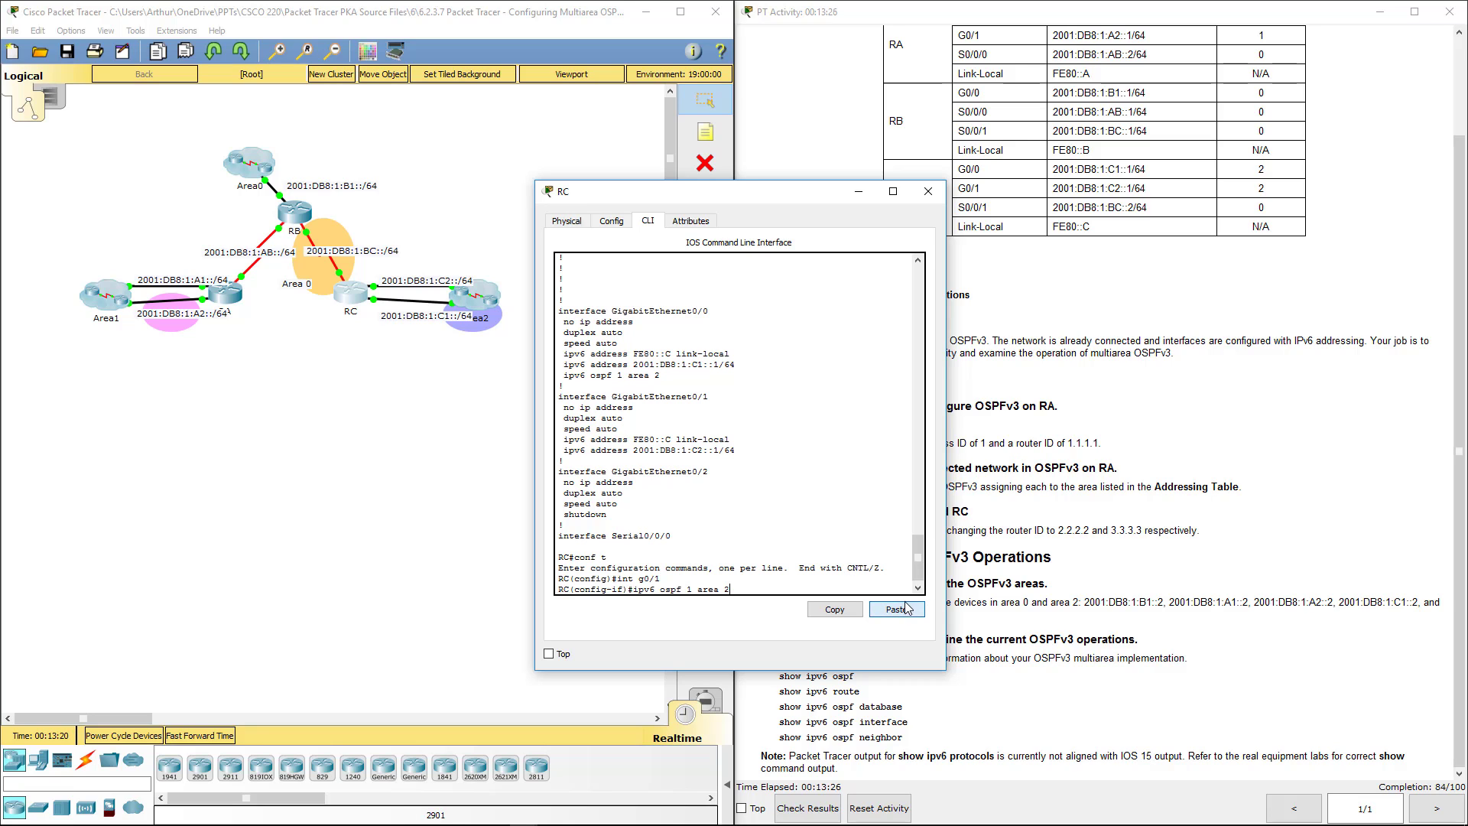
left_click(928, 191)
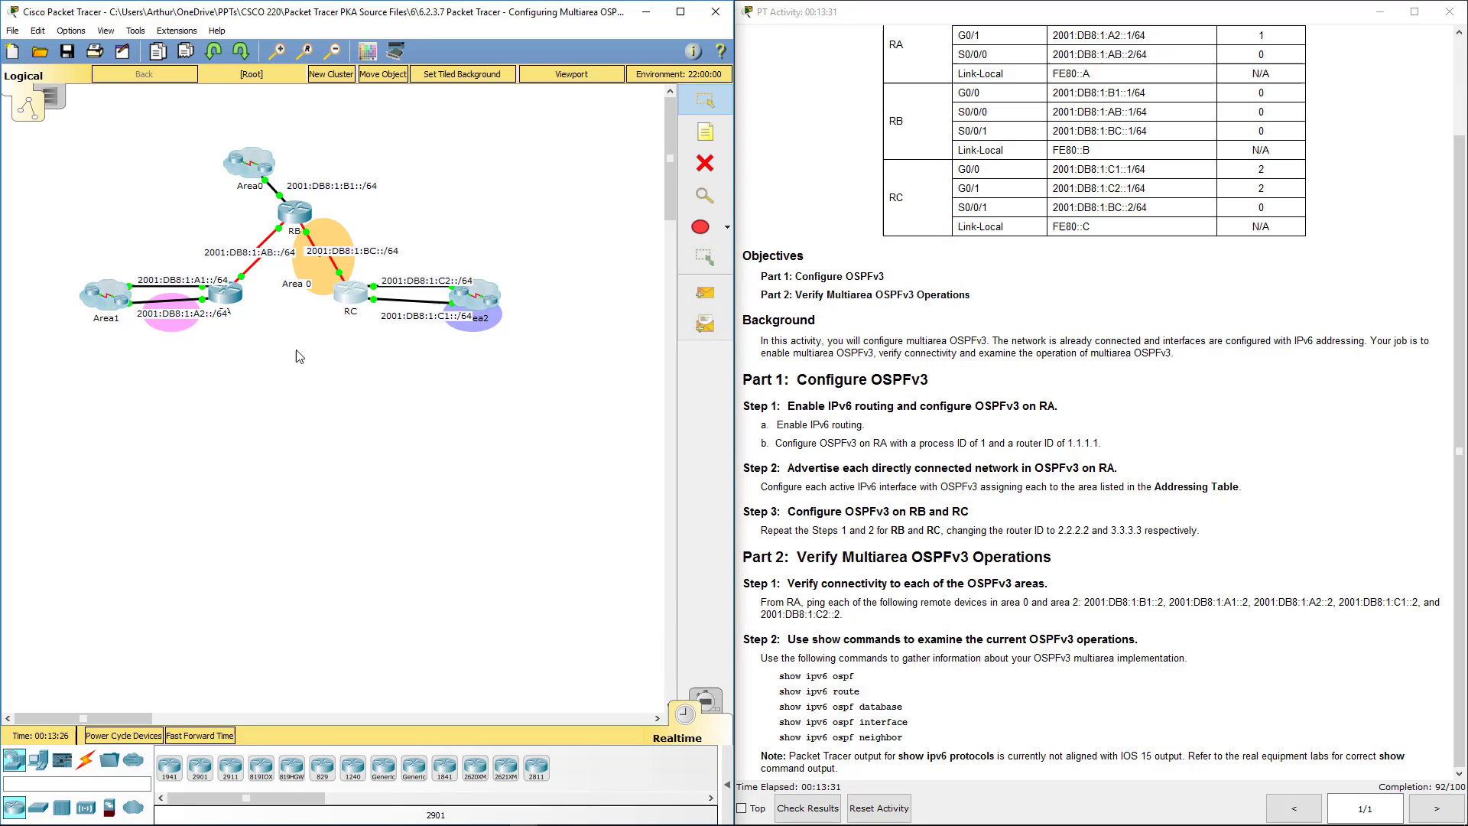
- Rerun RA's ping to 2001:DB8:1:C2::2 until it succeeds 5/5
left_click(240, 293)
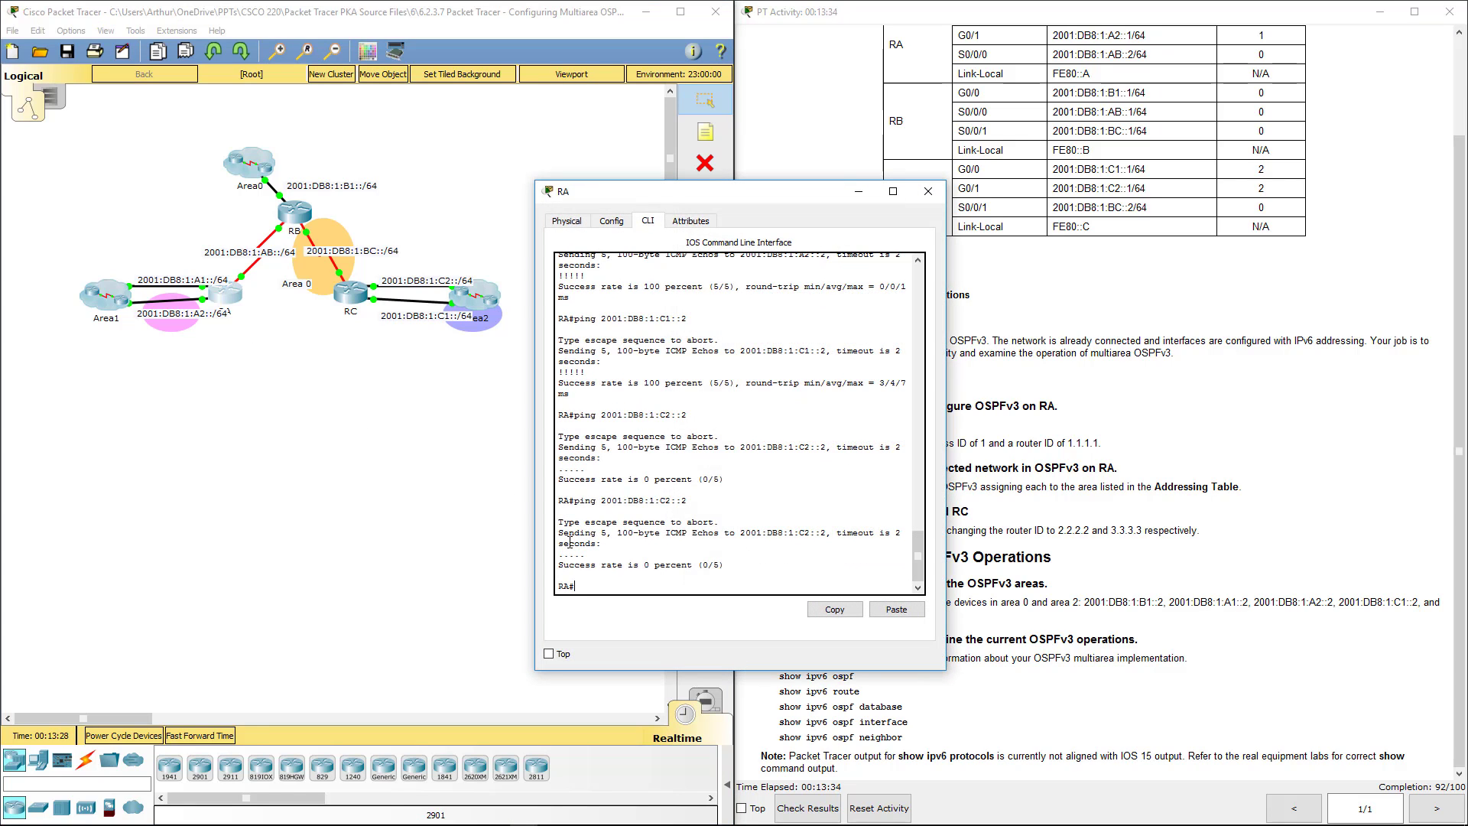
key("Up")
key("Return")
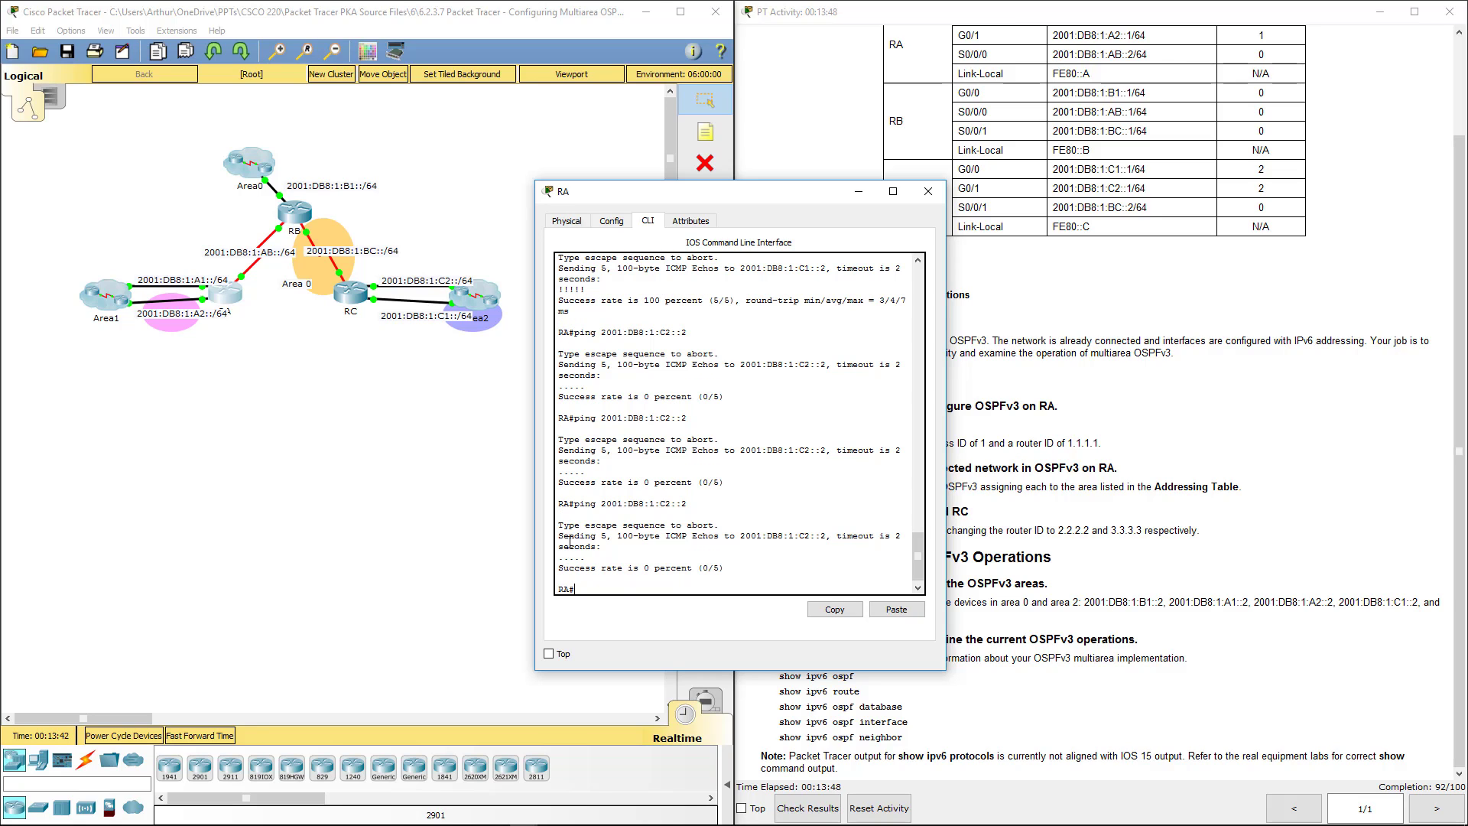
key("Up")
key("Return")
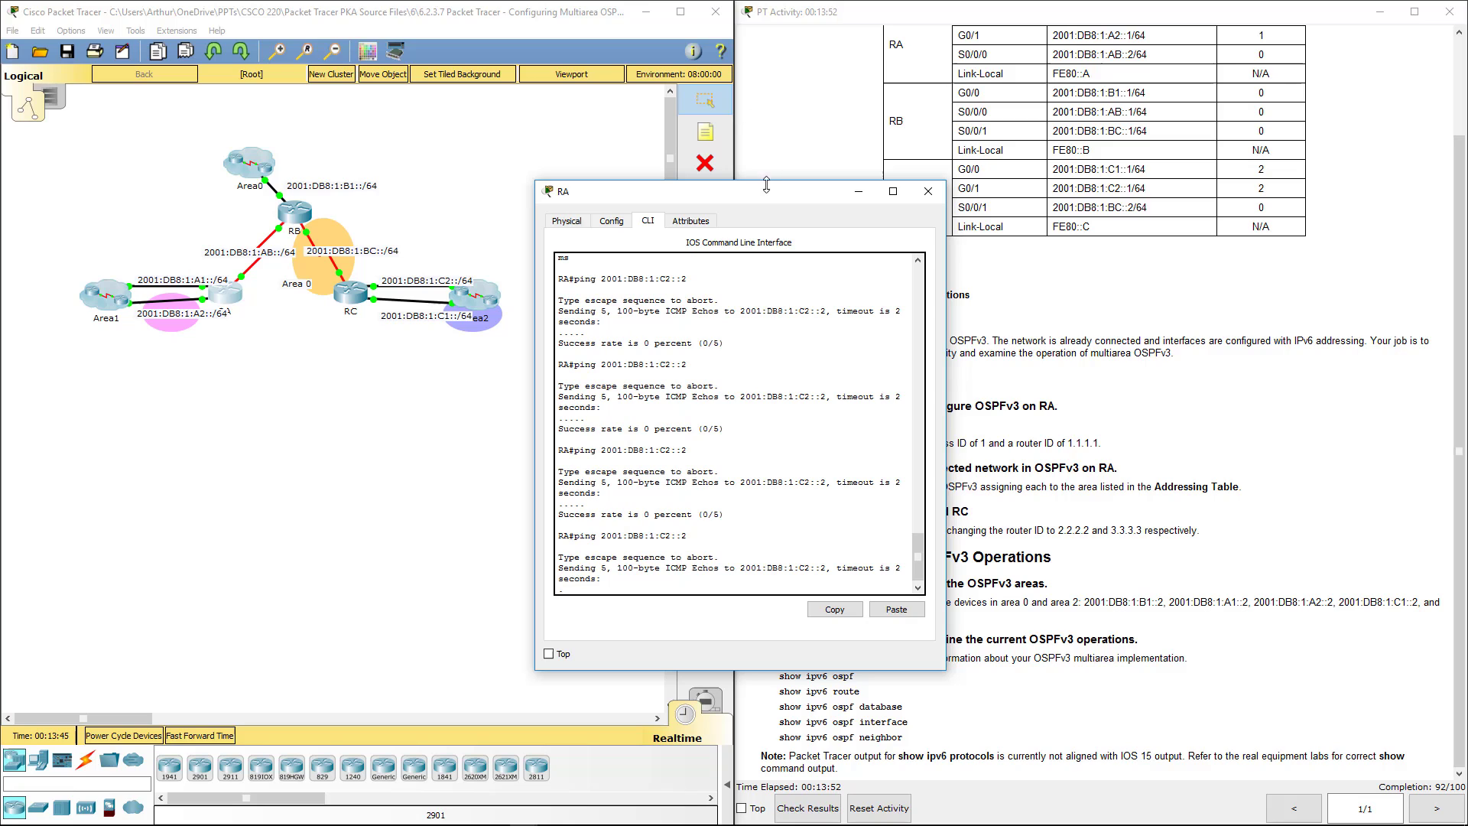
left_click_drag(770, 199, 542, 146)
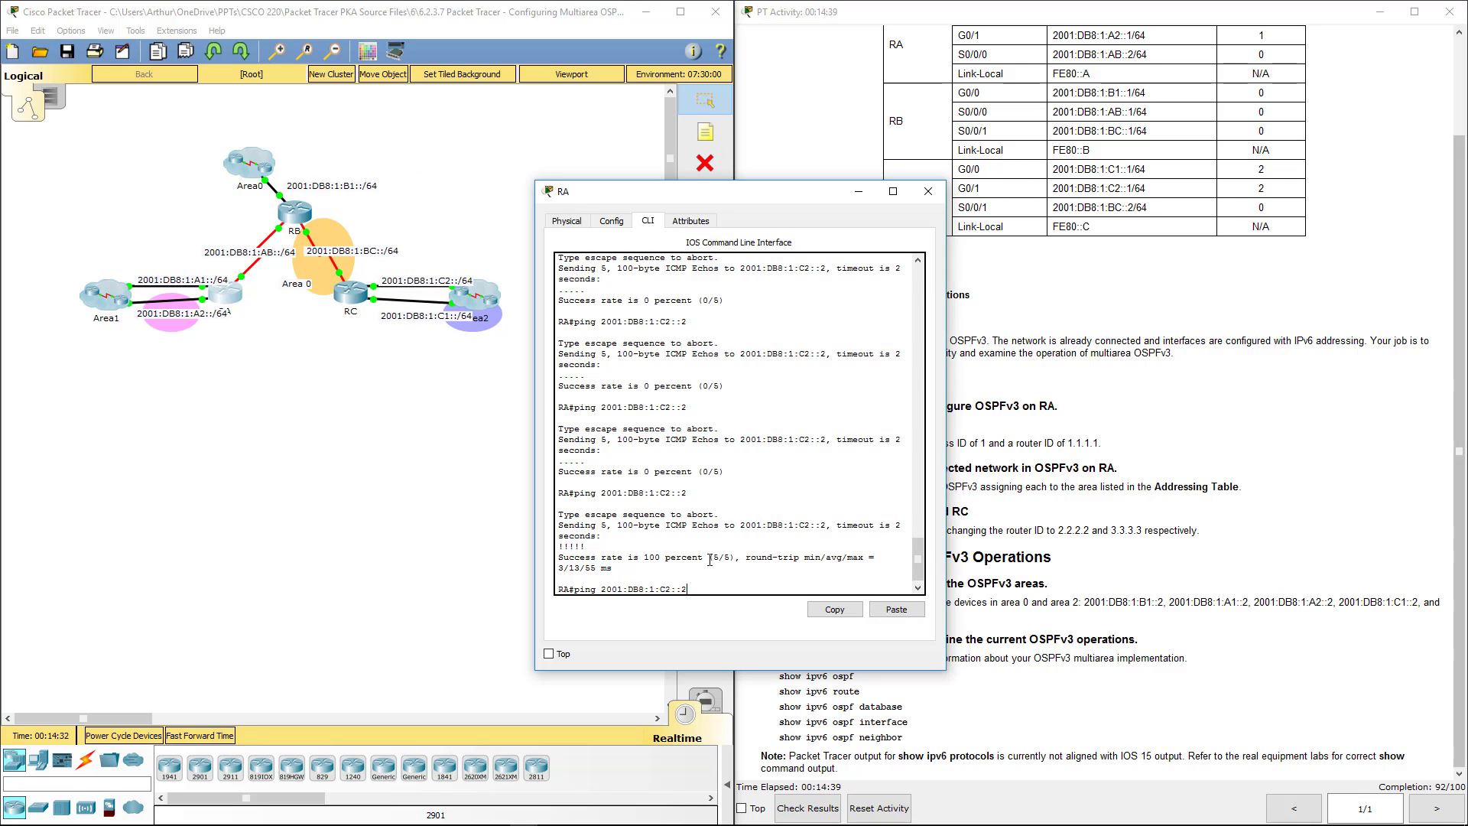
key("Return")
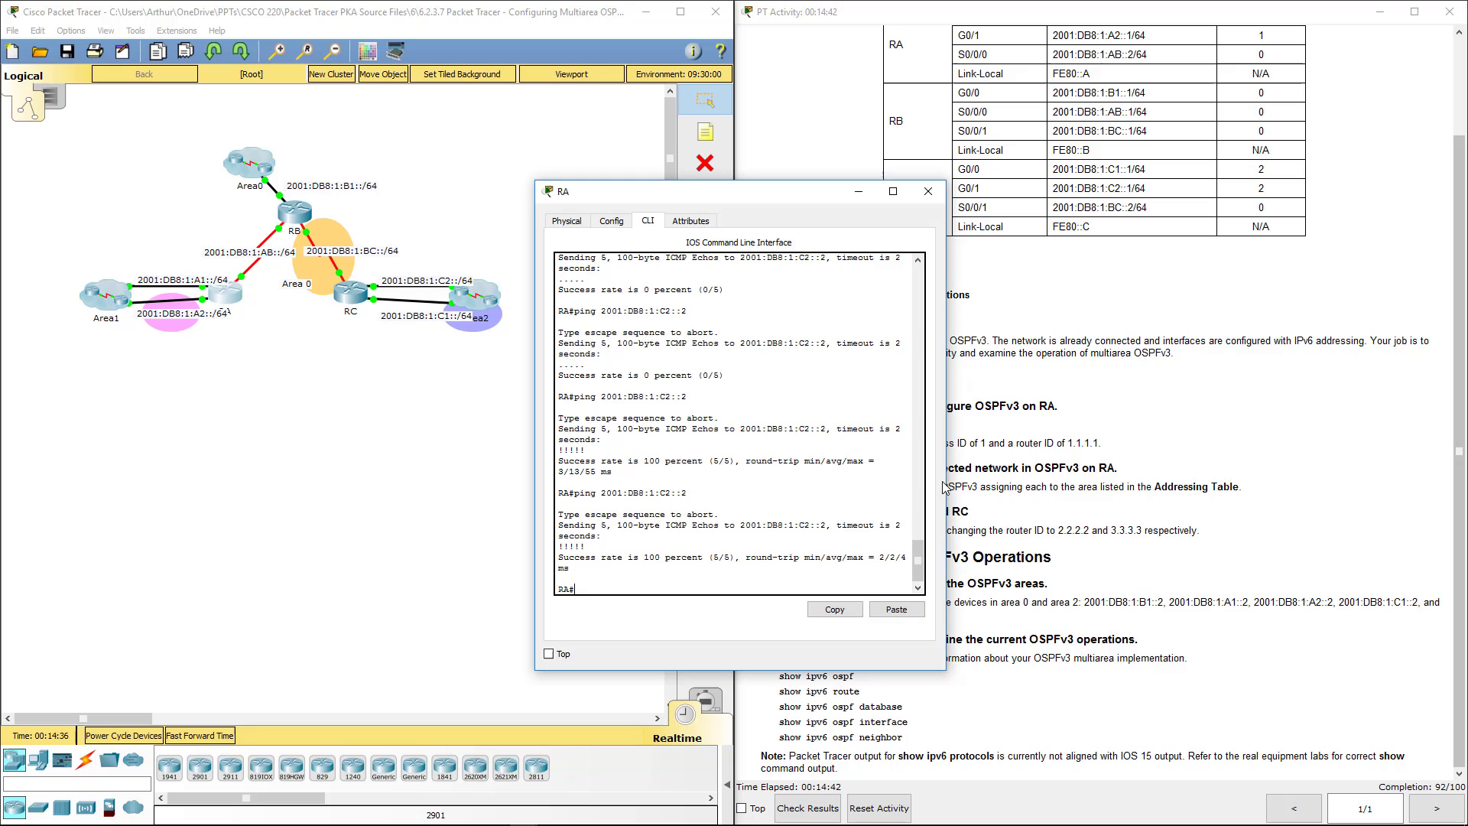
left_click(928, 191)
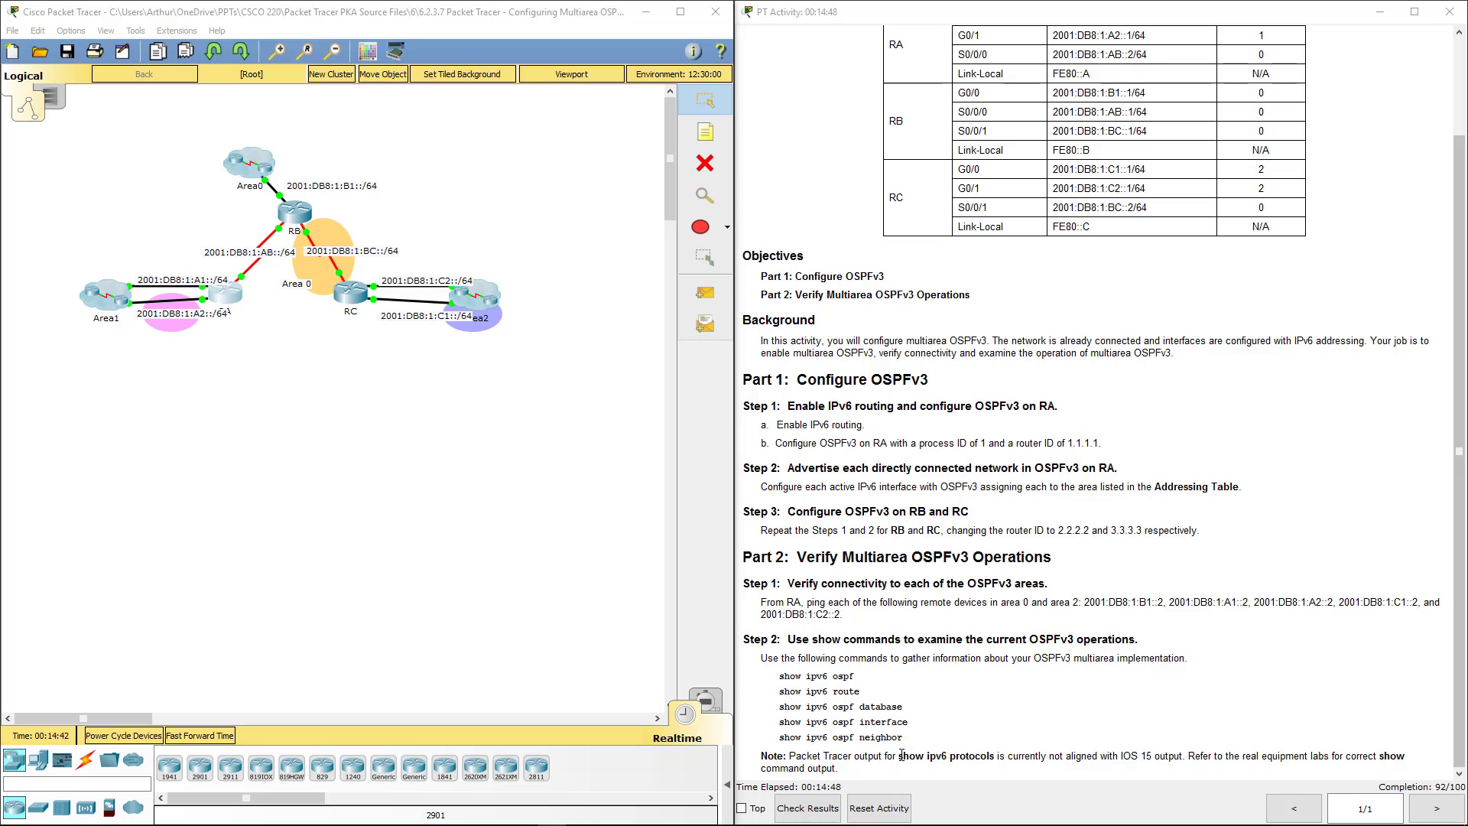
left_click_drag(899, 755, 991, 753)
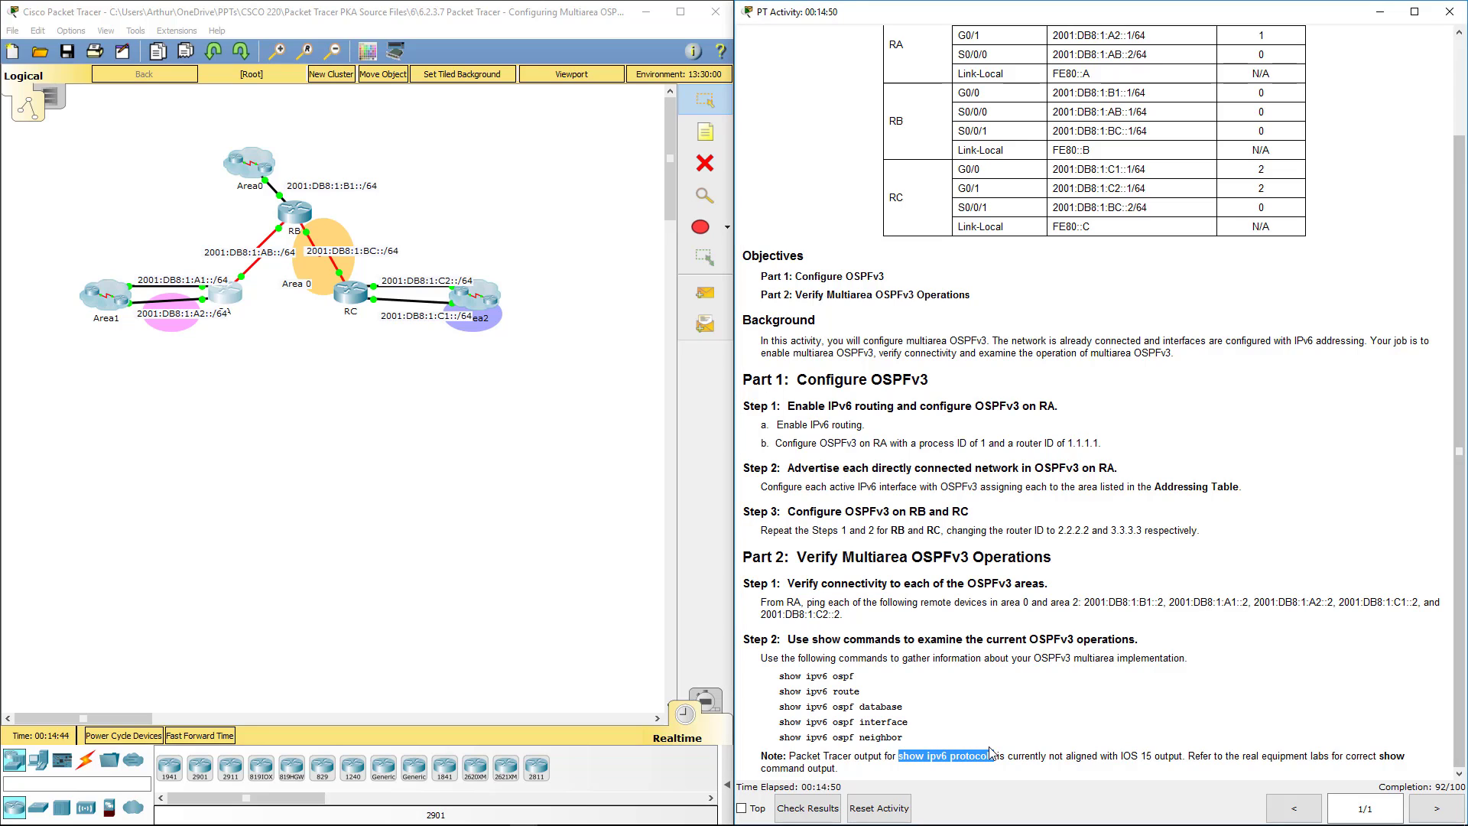